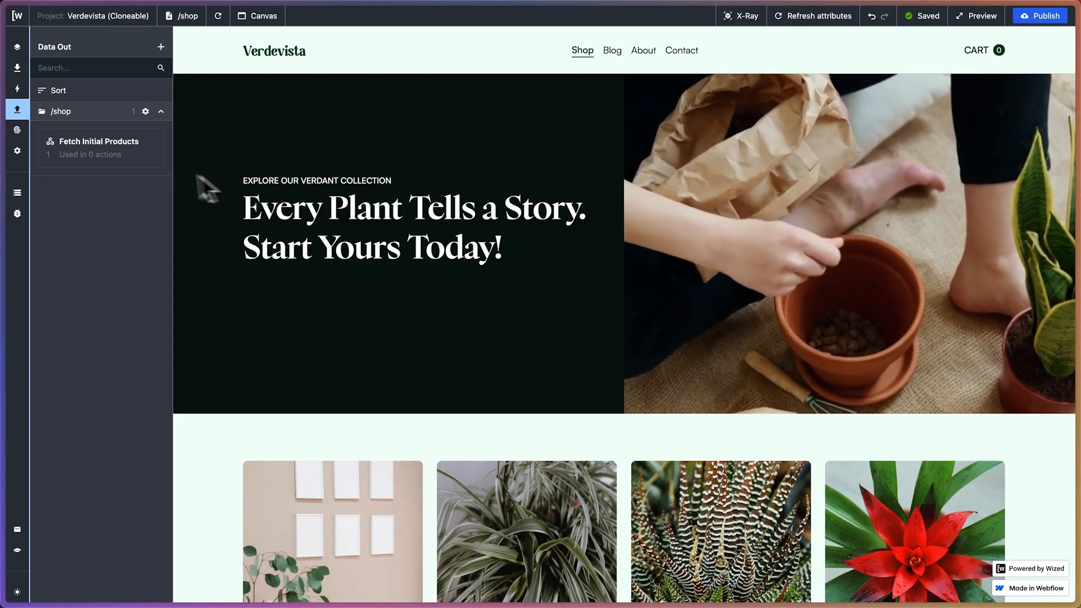
# - Open the Fetch Initial Products request and copy the status code reference r.1.$.statusCode from its response state
pyautogui.click(121, 149)
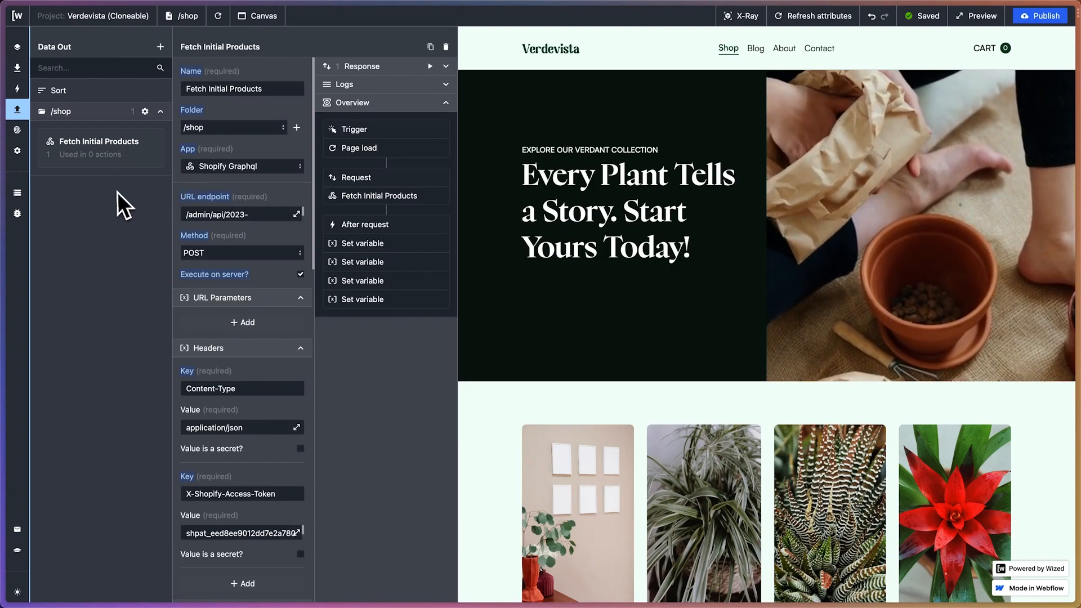
pyautogui.scroll(-15, 235, 228)
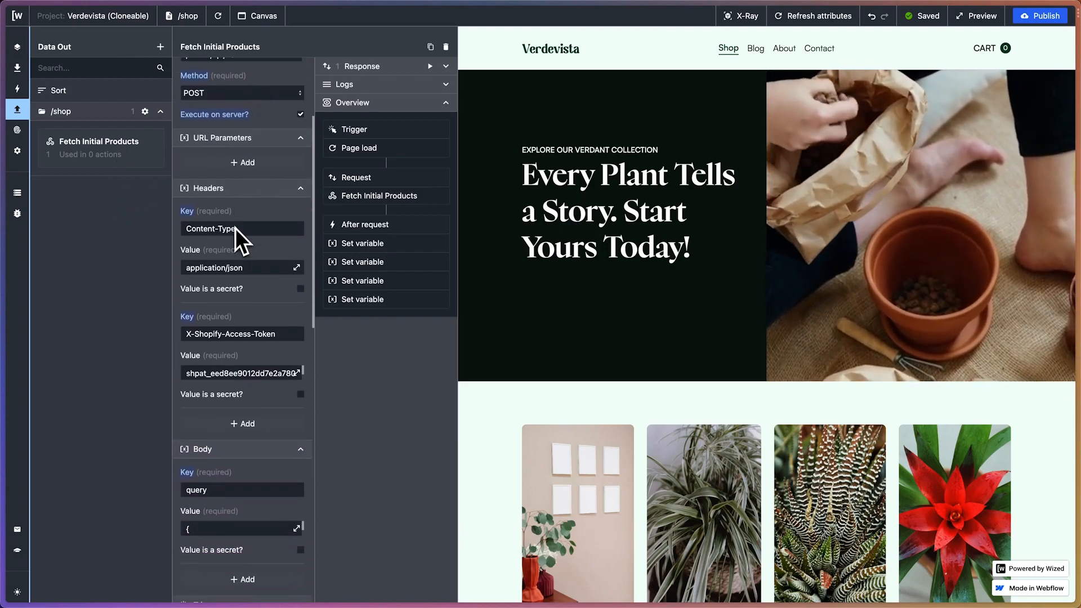
pyautogui.scroll(-8, 241, 228)
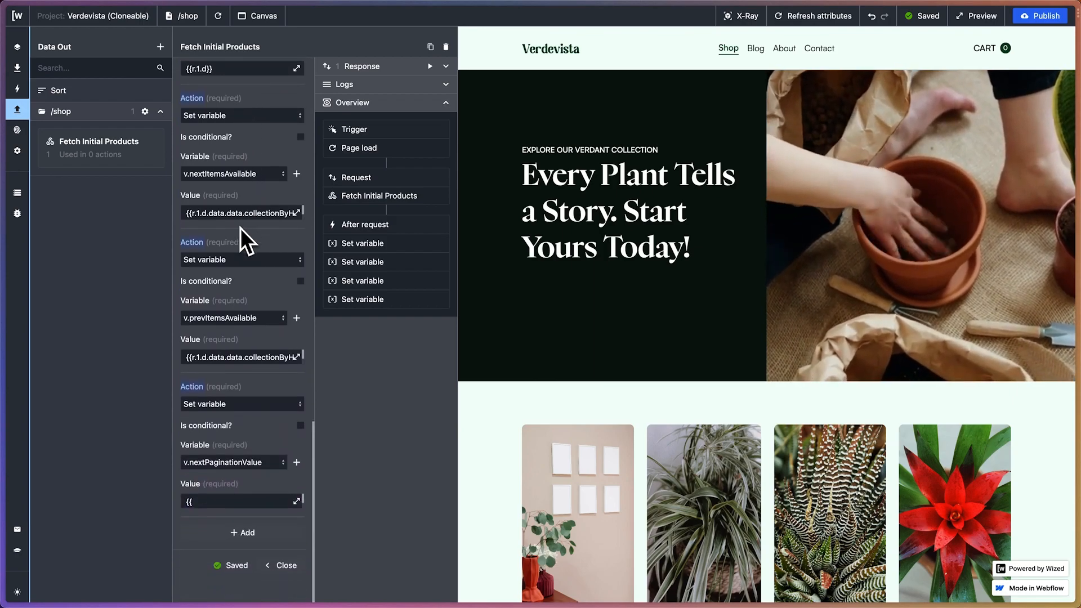
pyautogui.scroll(4, 241, 228)
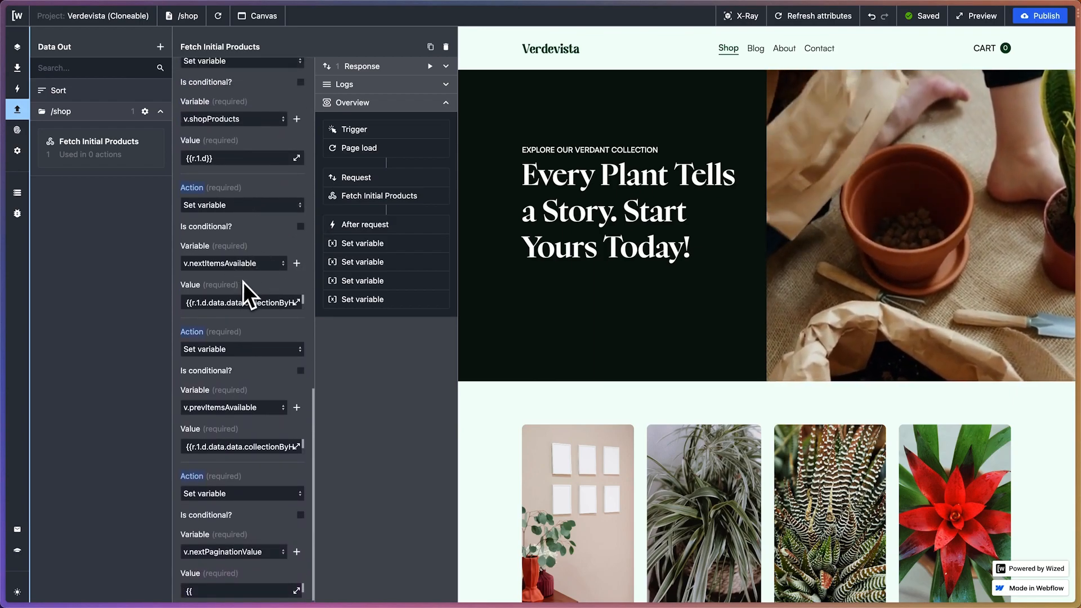
pyautogui.scroll(5, 242, 281)
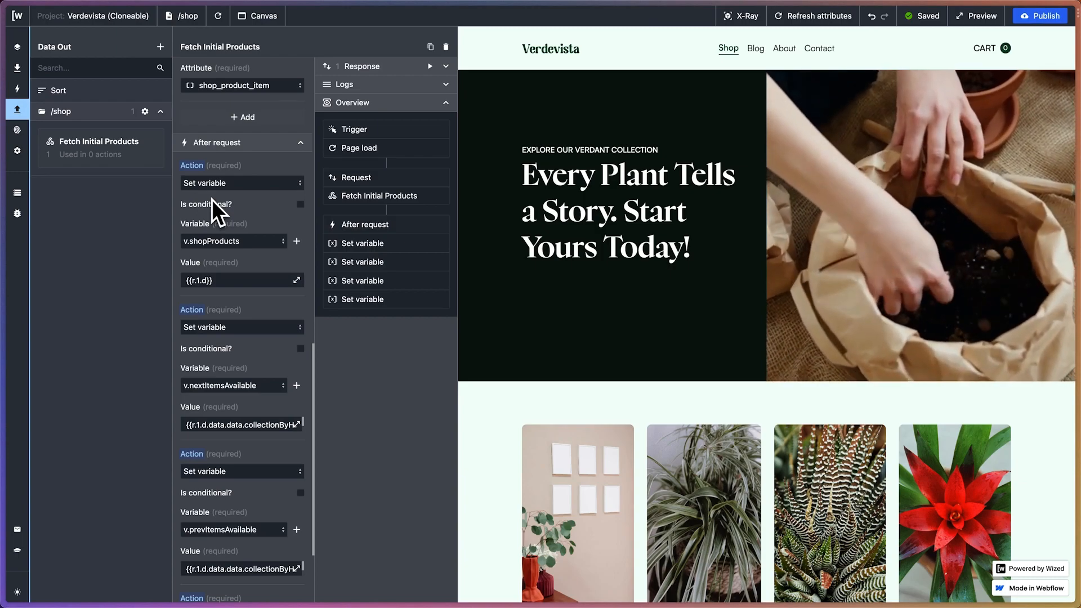
pyautogui.click(445, 67)
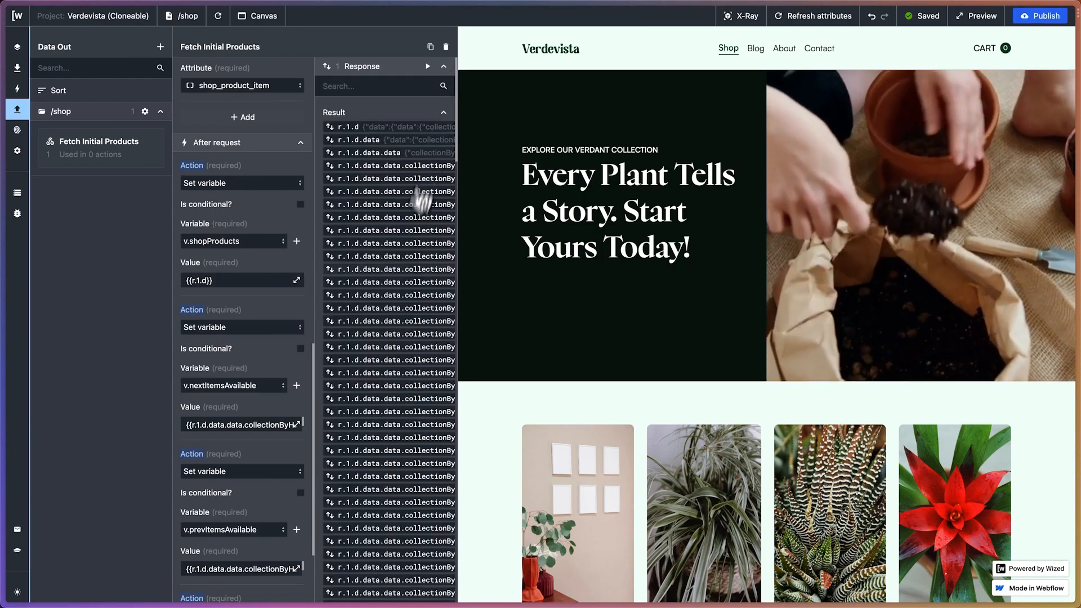
pyautogui.scroll(-2, 403, 251)
pyautogui.scroll(-10, 402, 250)
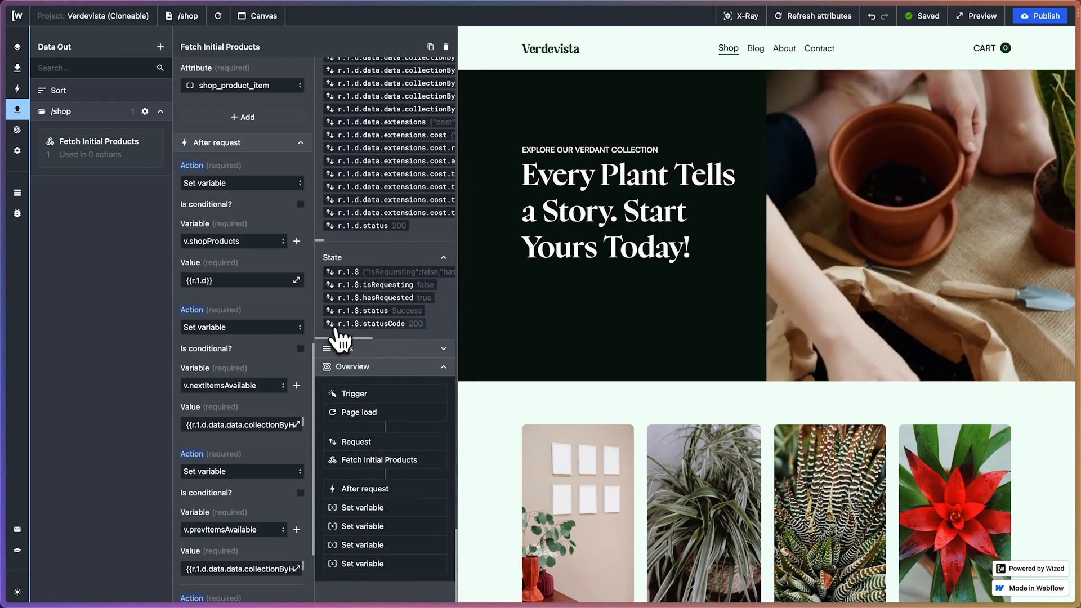
pyautogui.moveTo(338, 325); pyautogui.dragTo(402, 325)
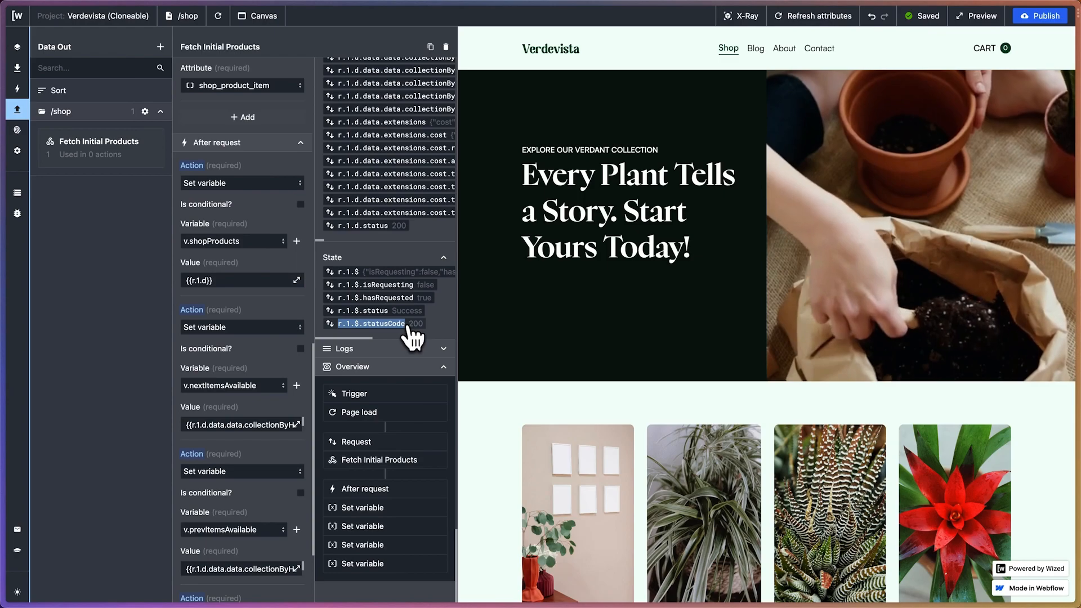
# - Make the after-request action that sets v.shopProducts conditional, and reopen the request at that action
pyautogui.click(301, 205)
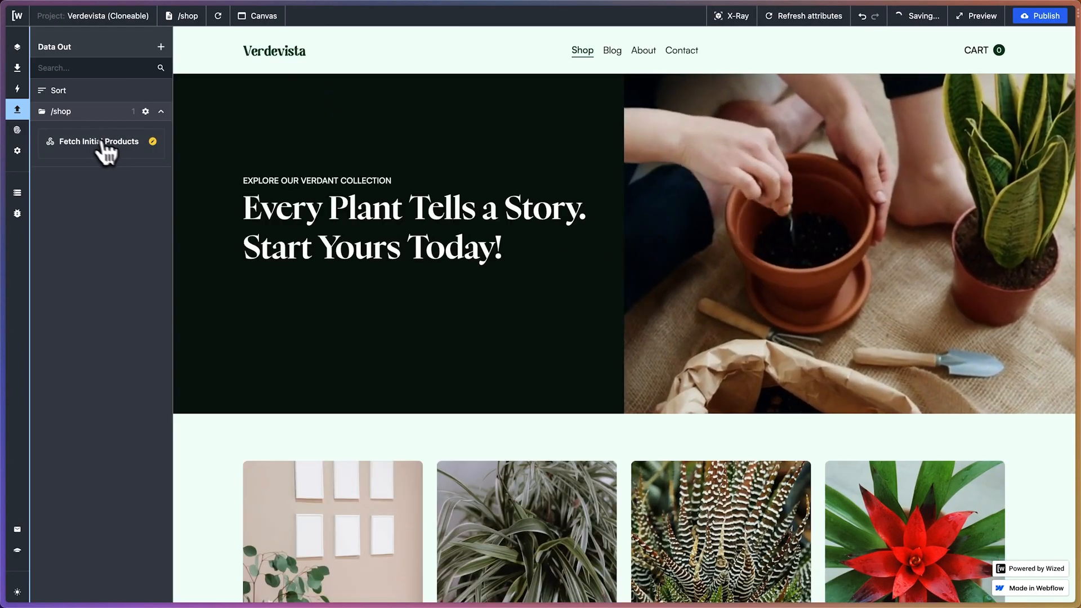
pyautogui.click(105, 148)
pyautogui.scroll(-10, 246, 322)
pyautogui.scroll(5, 246, 323)
# - Set the v.shopProducts action's condition to {{r.1.$.statusCode === 200}} and copy the expression
pyautogui.click(237, 388)
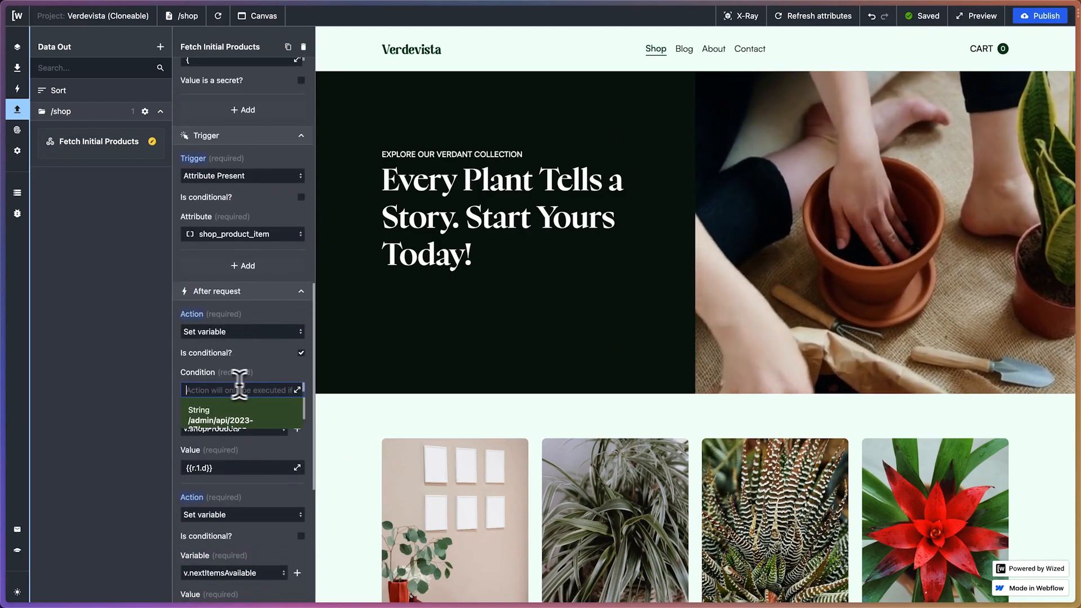
pyautogui.click(297, 389)
pyautogui.write('r.1.$.statusCode')
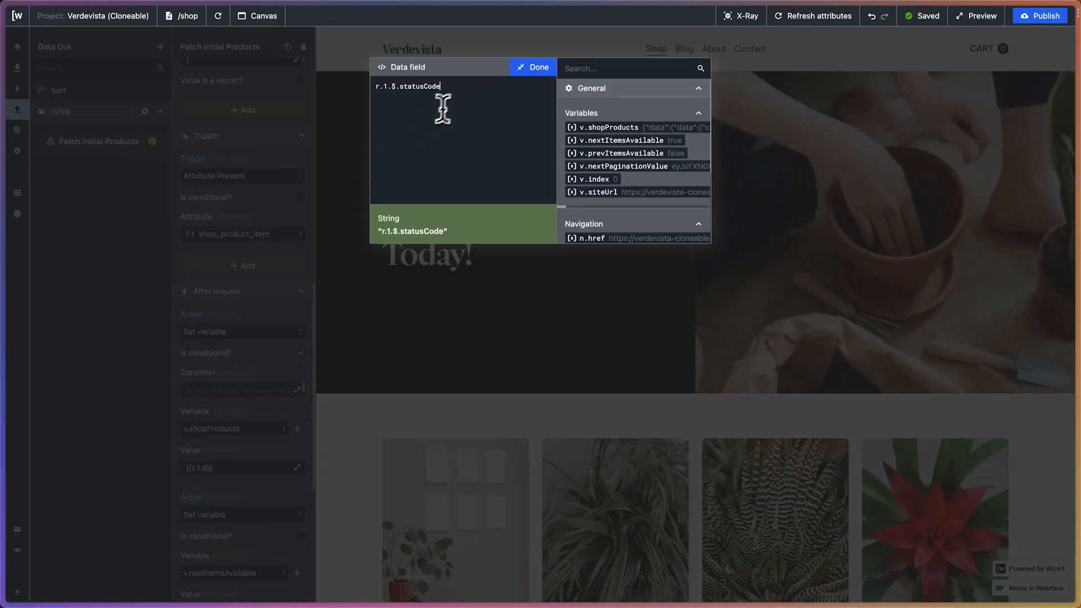
pyautogui.press('super+Left')
pyautogui.write('{{')
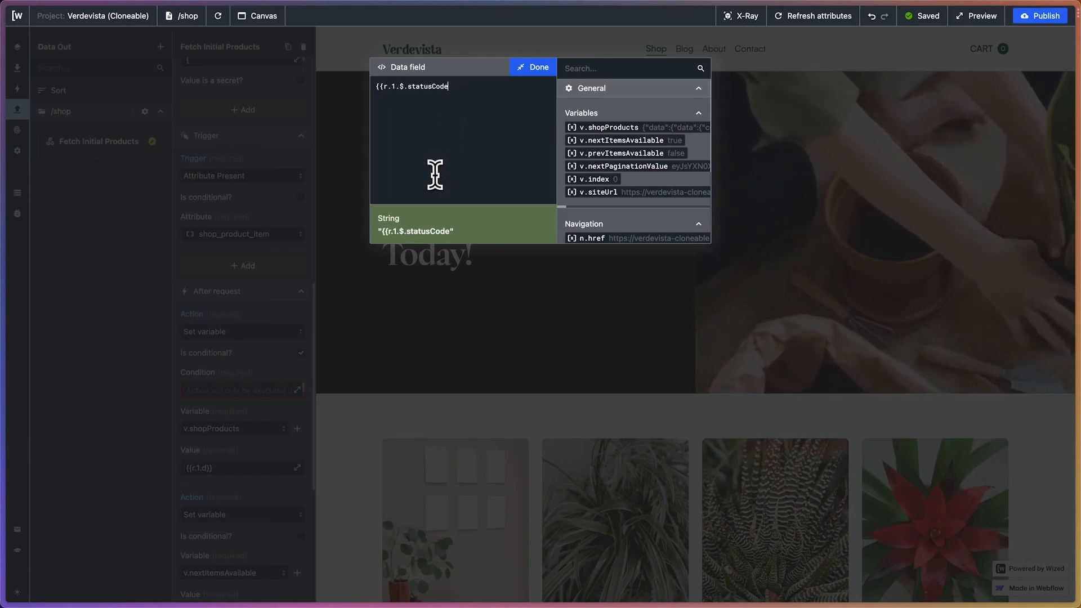
pyautogui.press('super+Right')
pyautogui.write('}}')
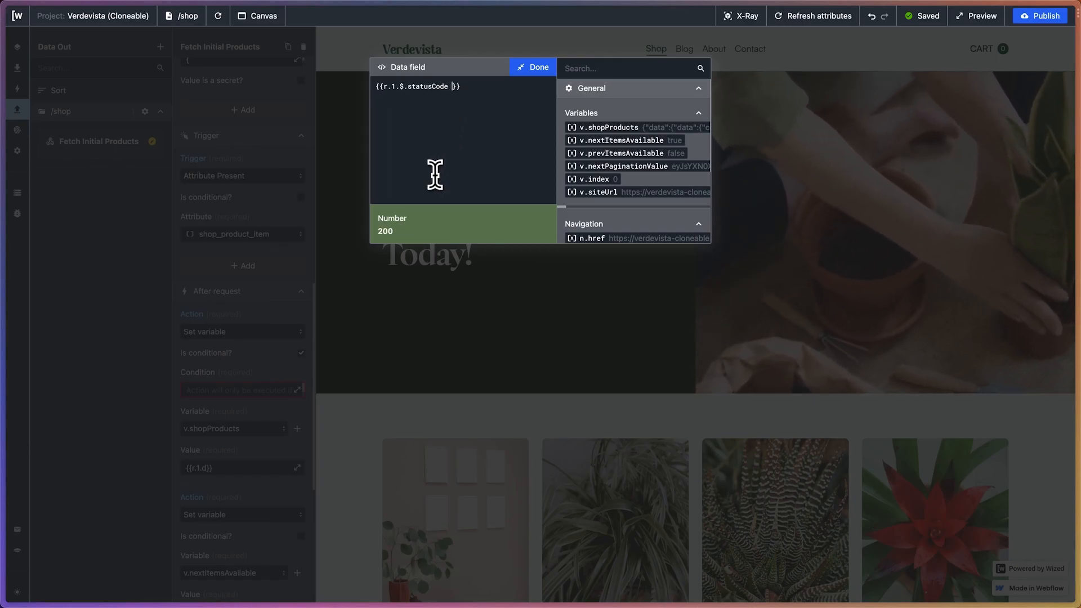
pyautogui.write('=== 200')
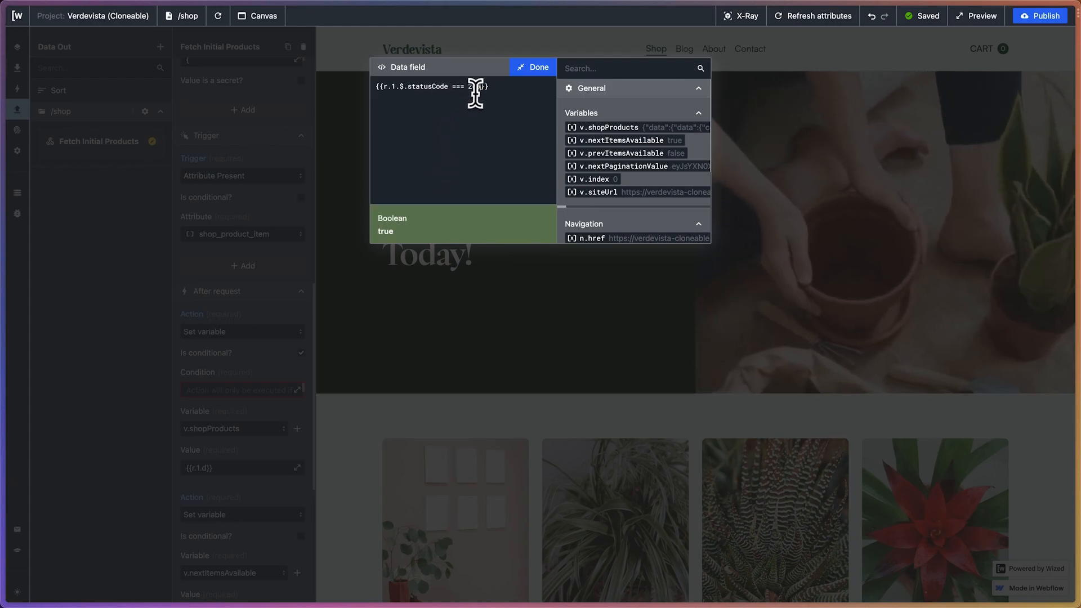
pyautogui.moveTo(489, 86); pyautogui.dragTo(265, 101)
pyautogui.press('super+c')
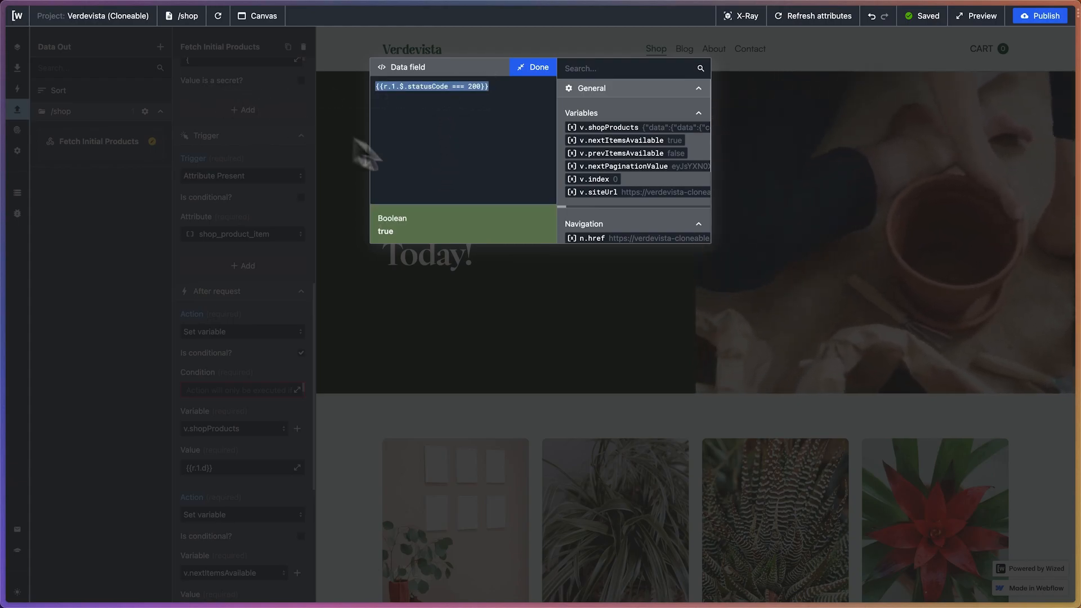
pyautogui.click(530, 69)
# - Make the after-request actions that set v.nextItemsAvailable and v.prevItemsAvailable conditional
pyautogui.scroll(-5, 200, 414)
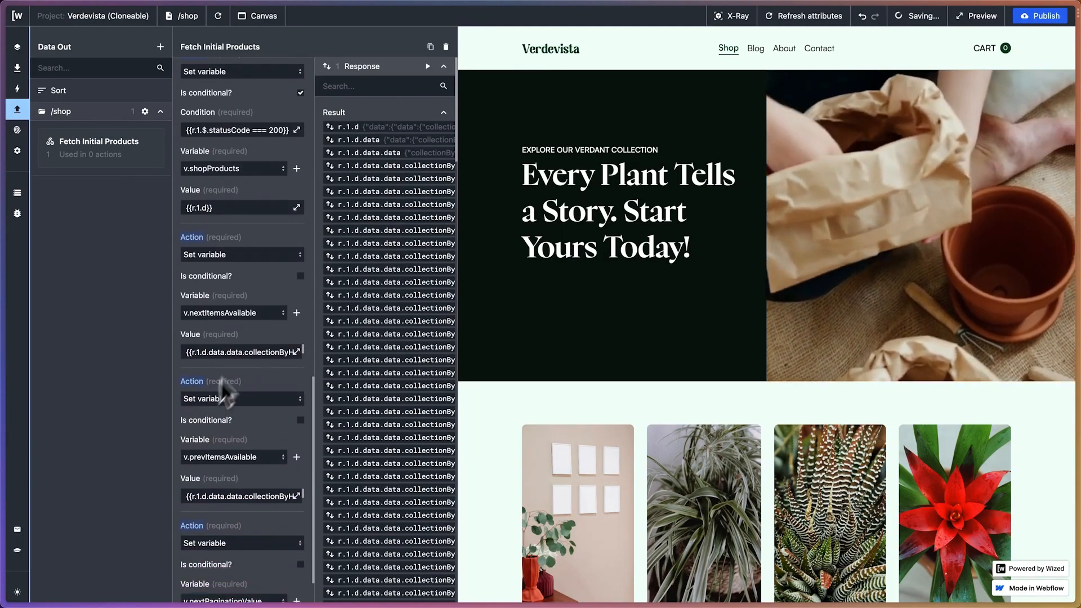
pyautogui.click(302, 278)
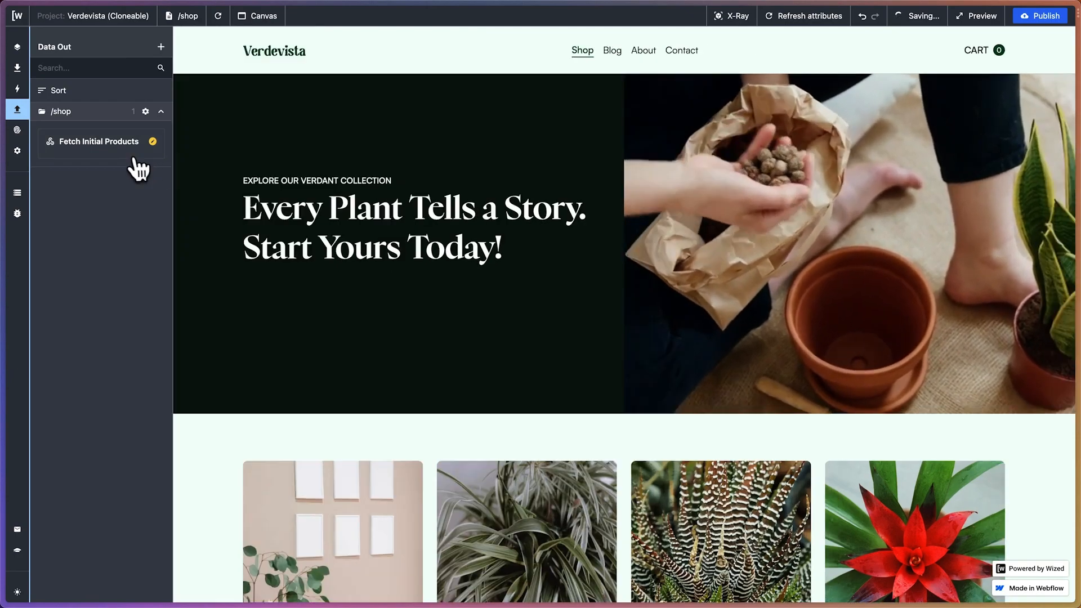
pyautogui.click(131, 152)
pyautogui.scroll(-3, 224, 309)
pyautogui.scroll(-10, 224, 310)
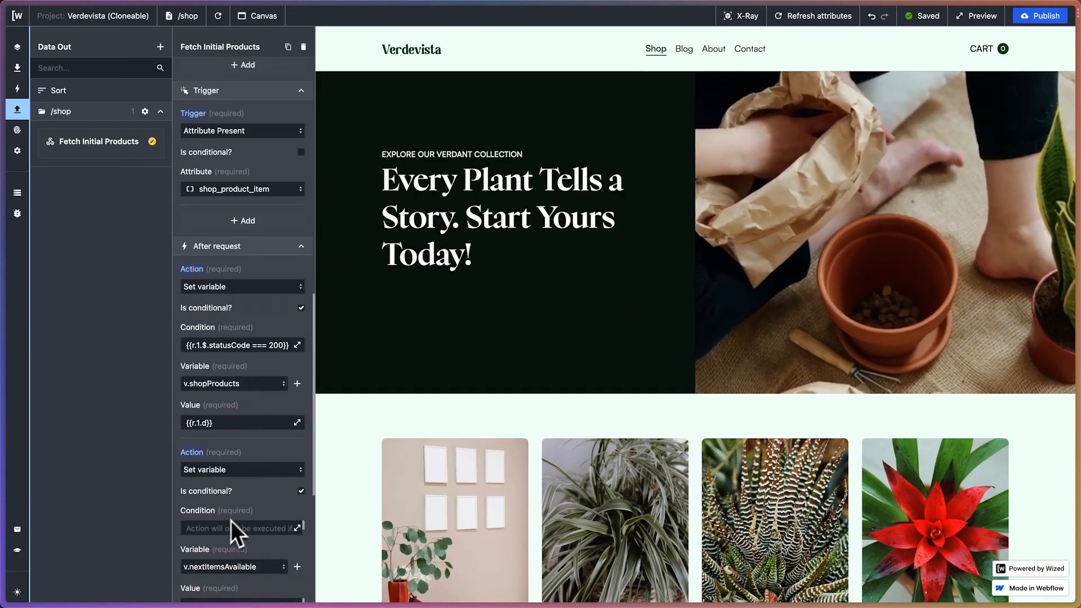
pyautogui.scroll(-5, 256, 499)
pyautogui.click(301, 420)
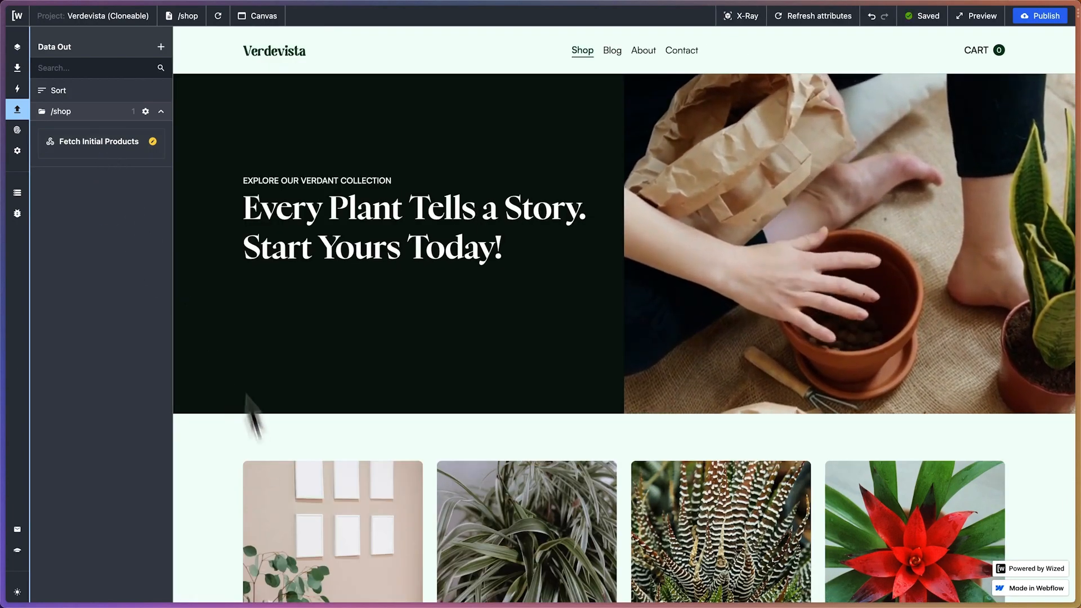
# - Reopen the Fetch Initial Products request and make the action that sets v.nextPaginationValue conditional
pyautogui.click(121, 141)
pyautogui.scroll(-5, 268, 349)
pyautogui.scroll(-5, 268, 349)
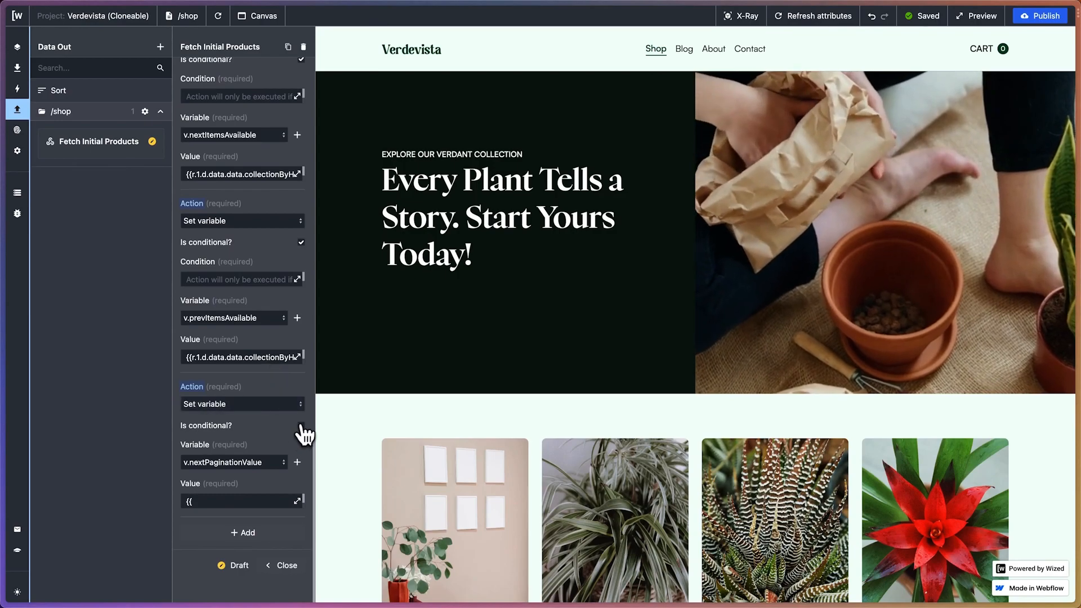
pyautogui.click(301, 426)
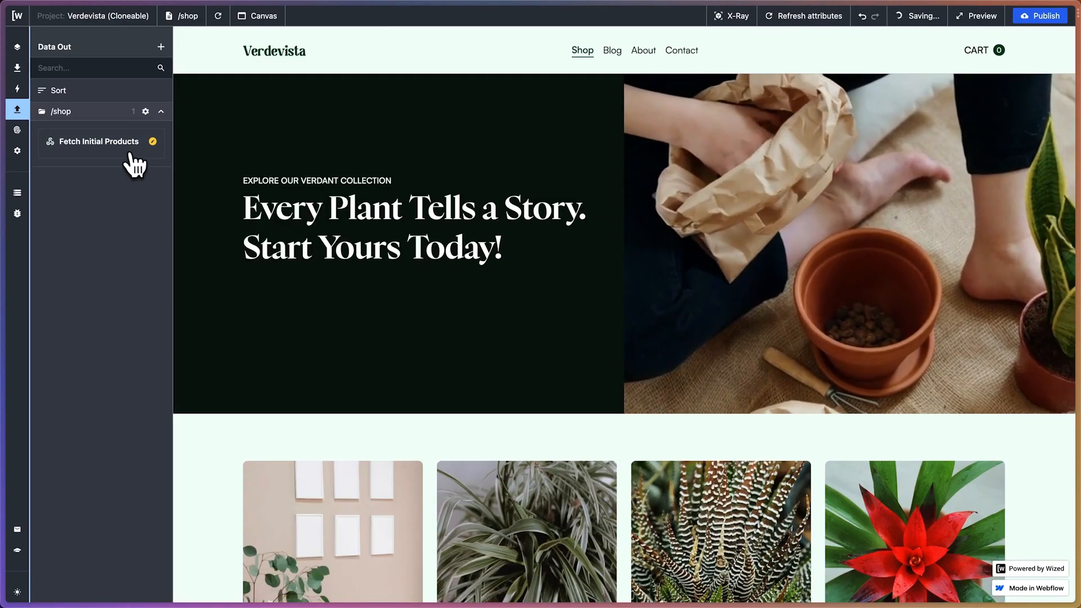
# - Set the v.nextPaginationValue action's condition to the copied {{r.1.$.statusCode === 200}} expression
pyautogui.click(134, 153)
pyautogui.scroll(-10, 217, 386)
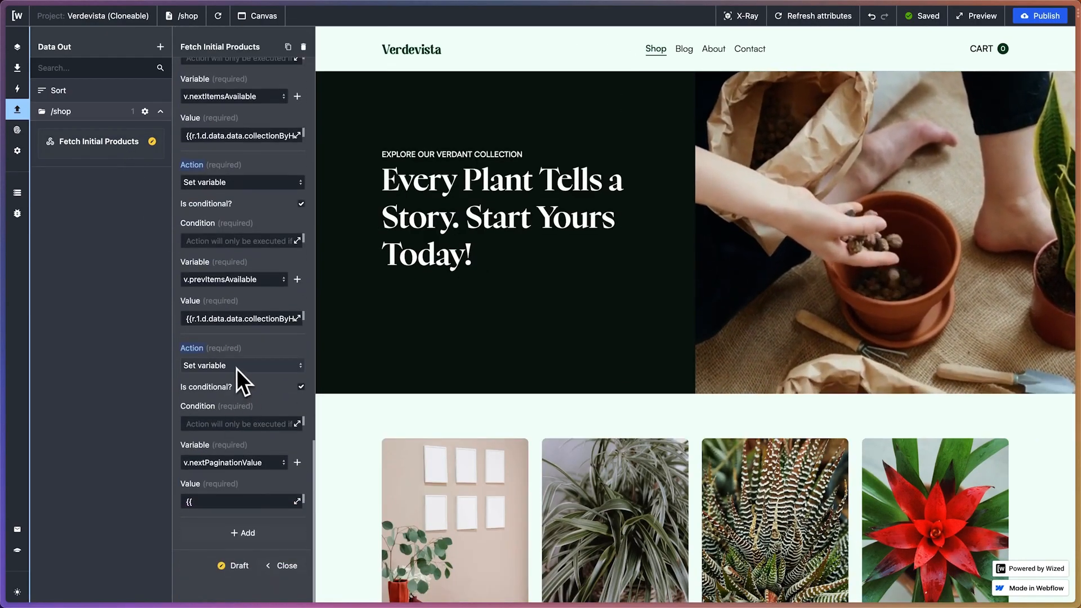
pyautogui.click(225, 426)
pyautogui.press('super+v')
pyautogui.click(271, 410)
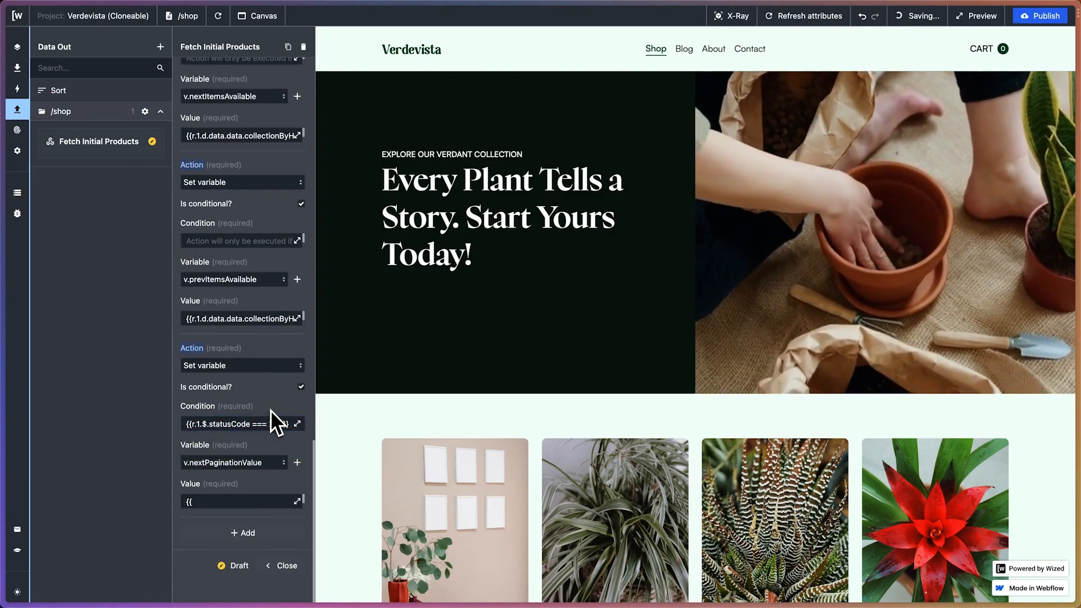
# - Set the conditions of the v.prevItemsAvailable and v.nextItemsAvailable actions to {{r.1.$.statusCode === 200}}
pyautogui.click(235, 238)
pyautogui.press('super+v')
pyautogui.click(269, 224)
pyautogui.scroll(3, 272, 224)
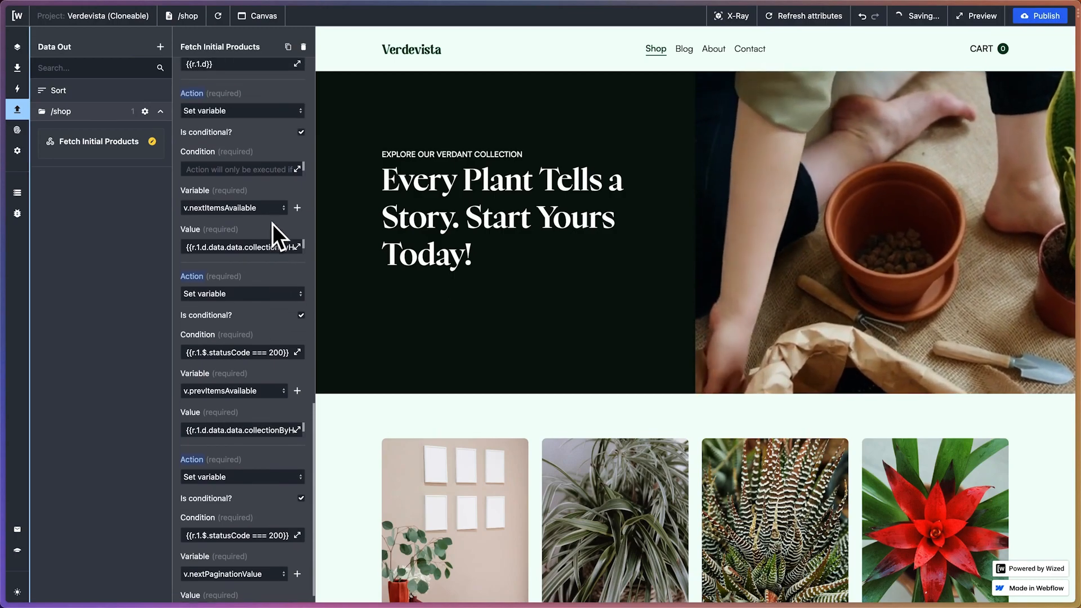
pyautogui.click(254, 169)
pyautogui.press('super+v')
pyautogui.click(265, 158)
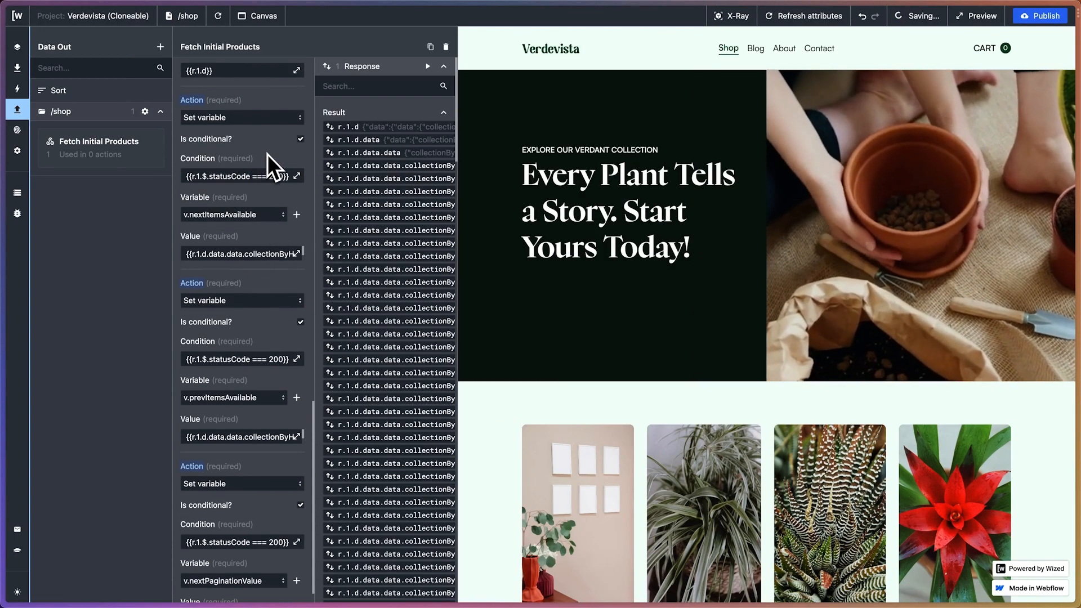
# - Look over the Fetch Initial Products settings and reload the /shop page to test the conditional actions
pyautogui.scroll(-2, 264, 312)
pyautogui.scroll(5, 262, 332)
pyautogui.scroll(10, 262, 333)
pyautogui.scroll(-5, 262, 333)
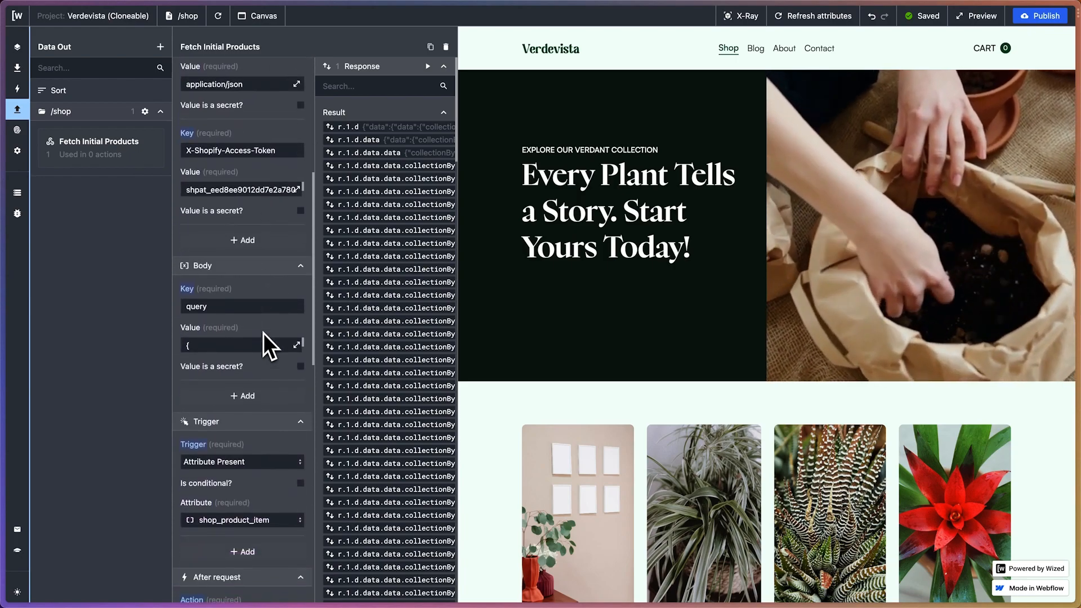
pyautogui.scroll(-3, 262, 333)
pyautogui.scroll(-1, 217, 412)
pyautogui.click(218, 16)
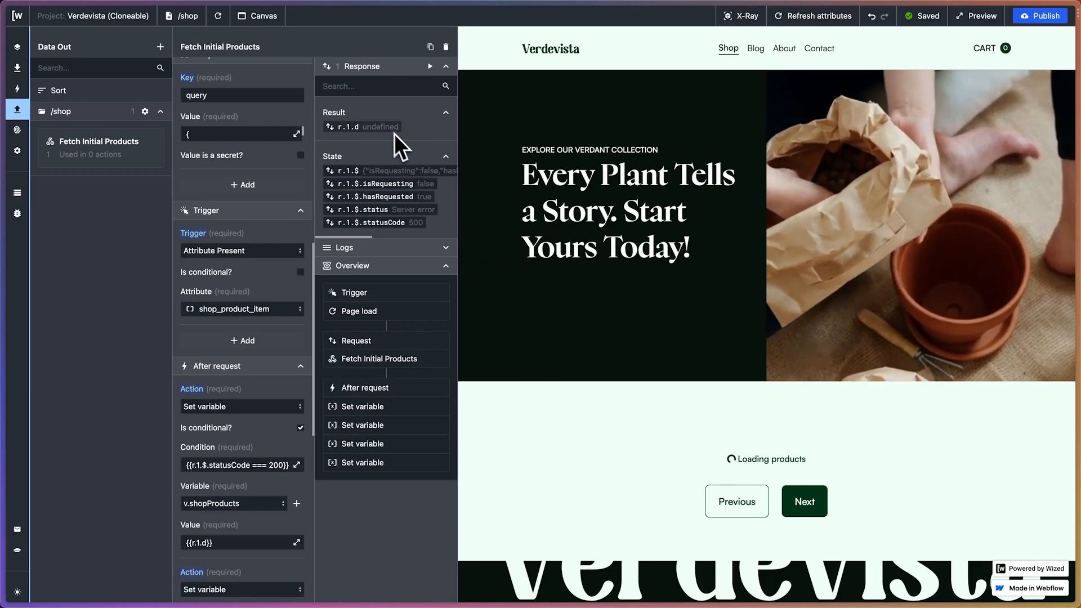
# - Turn on server execution for the Fetch Initial Products request and reload the /shop page to check the product grid
pyautogui.scroll(10, 201, 311)
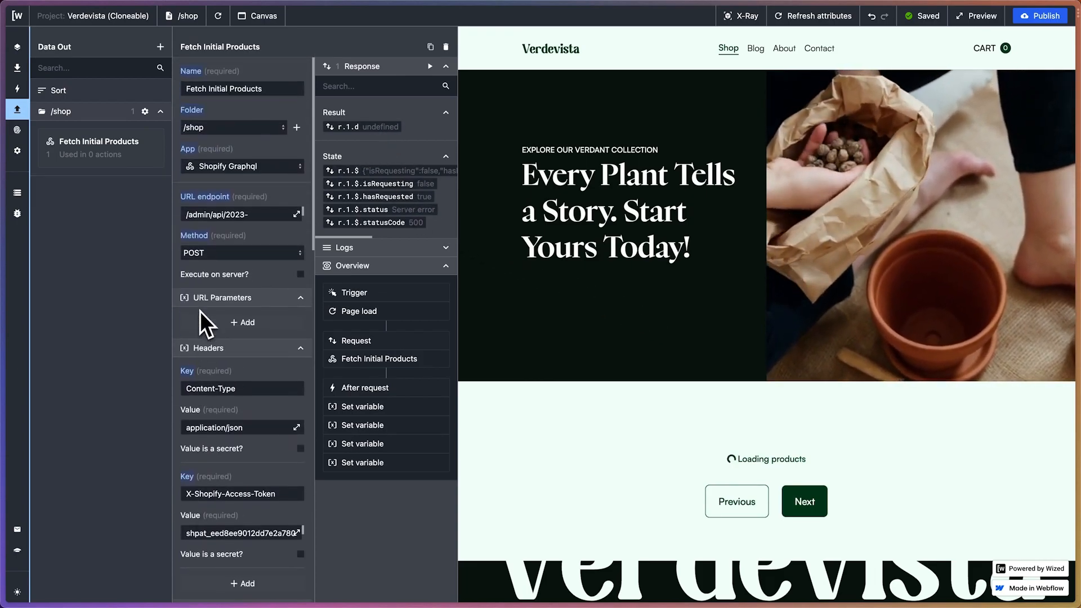
pyautogui.click(299, 275)
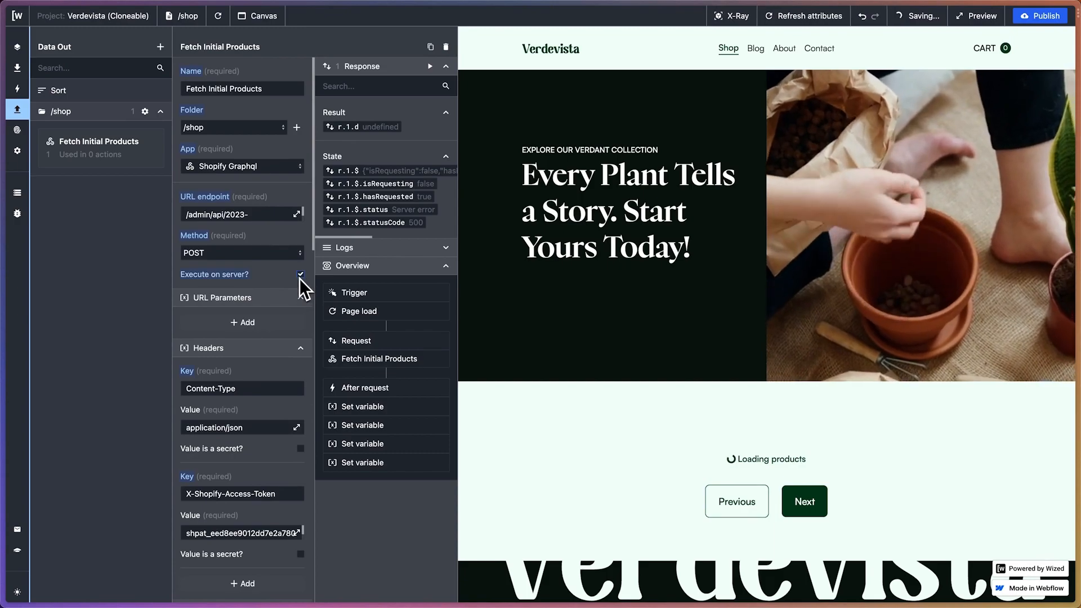
pyautogui.click(227, 18)
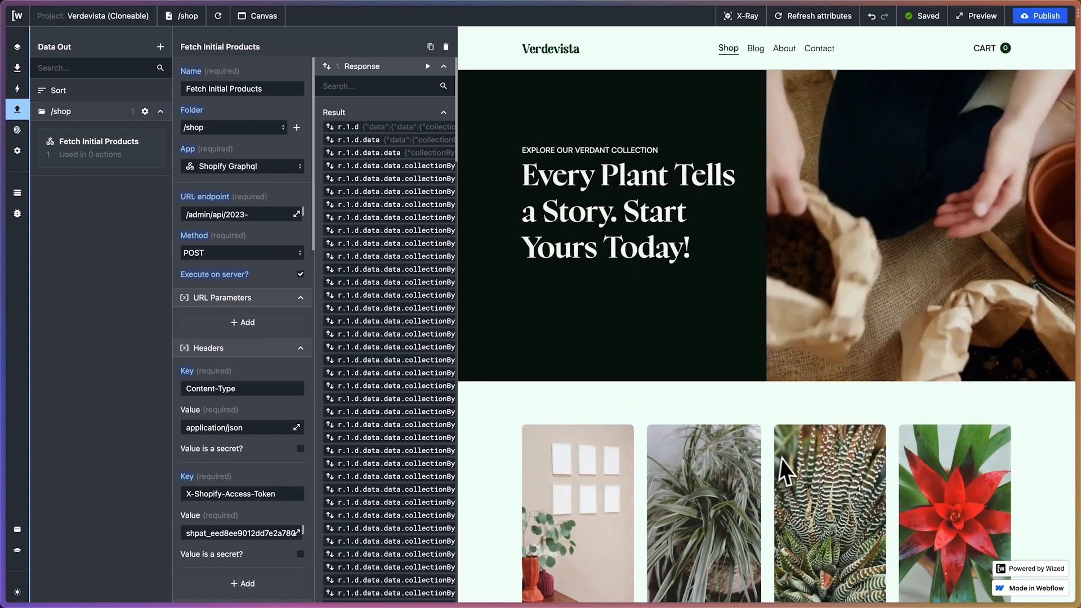
pyautogui.scroll(-10, 781, 459)
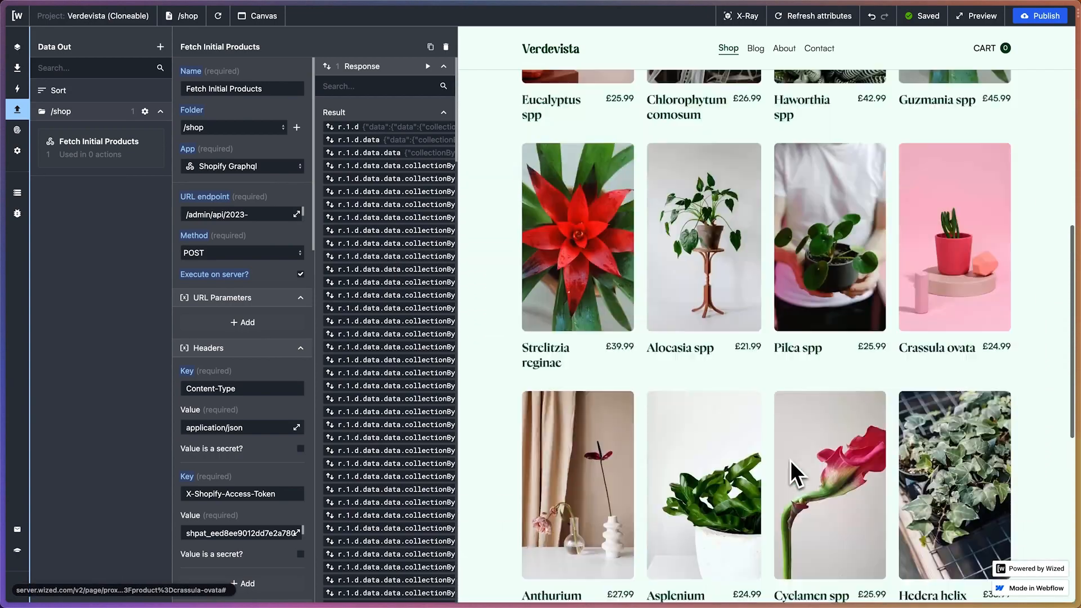
pyautogui.scroll(10, 789, 460)
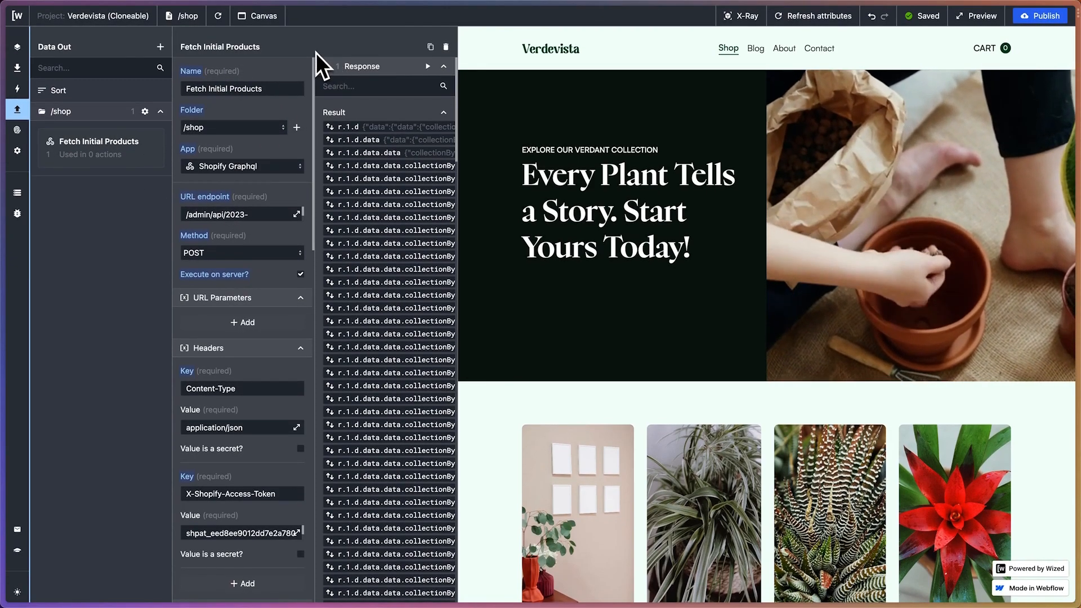
# - Duplicate the Fetch Initial Products request and rename the copy Fetch Next Set Of Products
pyautogui.click(430, 47)
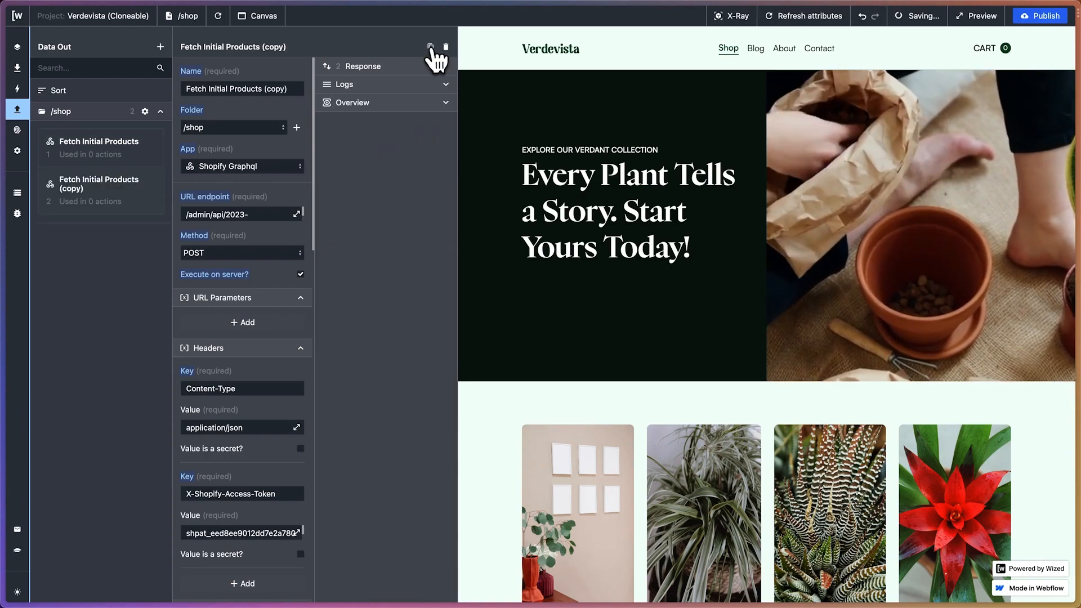
pyautogui.click(256, 88)
pyautogui.moveTo(289, 88); pyautogui.dragTo(201, 90)
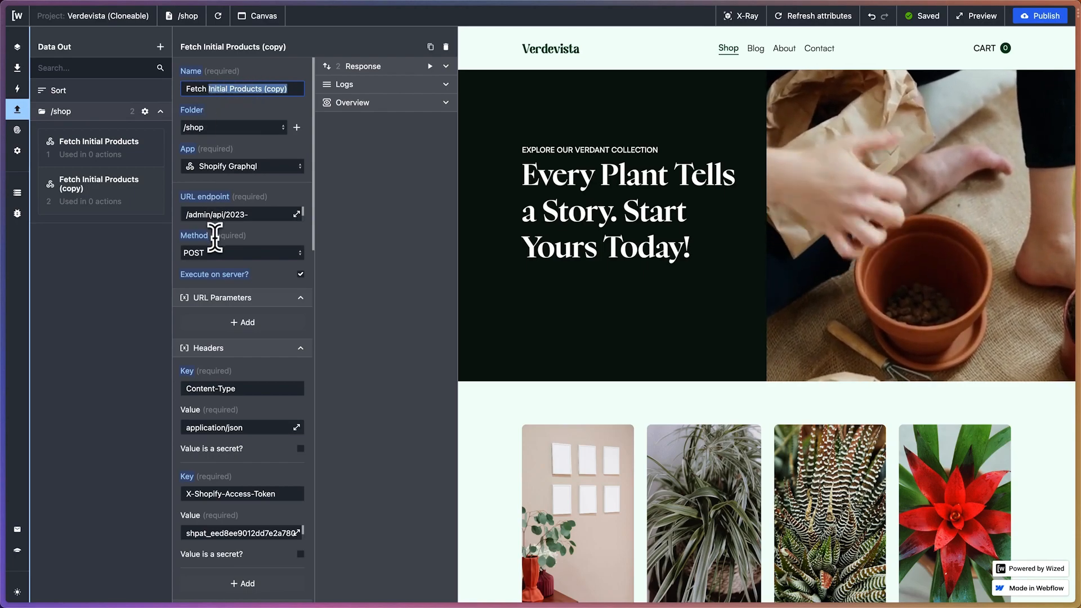
pyautogui.write('Next Set Of')
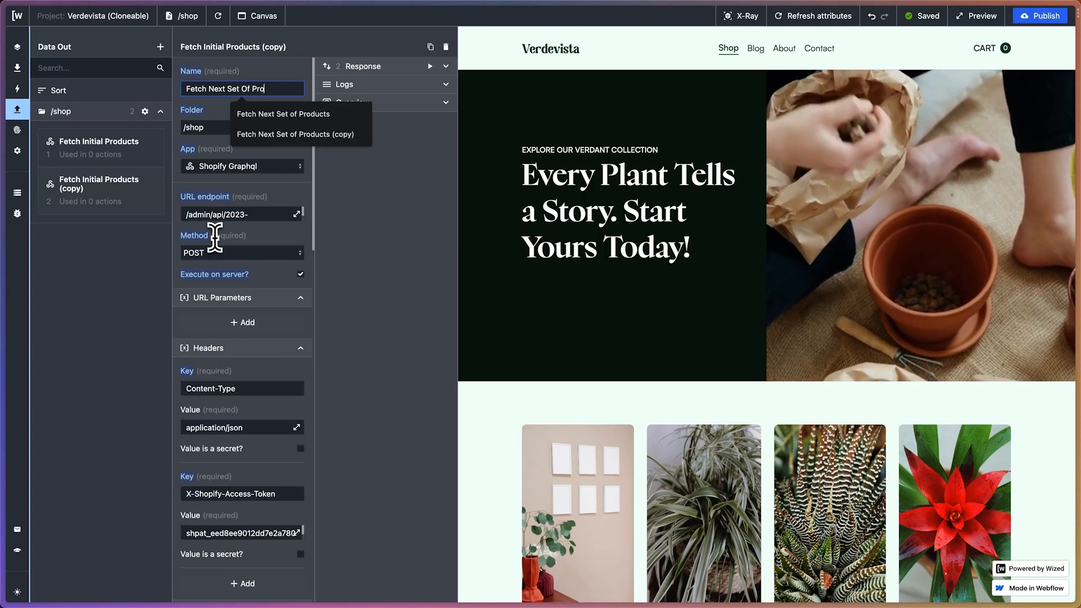
pyautogui.click(217, 117)
# - Replace the body's query value with the copied GraphQL query that uses products(first: 12, after: "{{v.nextPaginationValue}}")
pyautogui.scroll(-1, 258, 232)
pyautogui.scroll(-10, 258, 232)
pyautogui.scroll(-3, 282, 272)
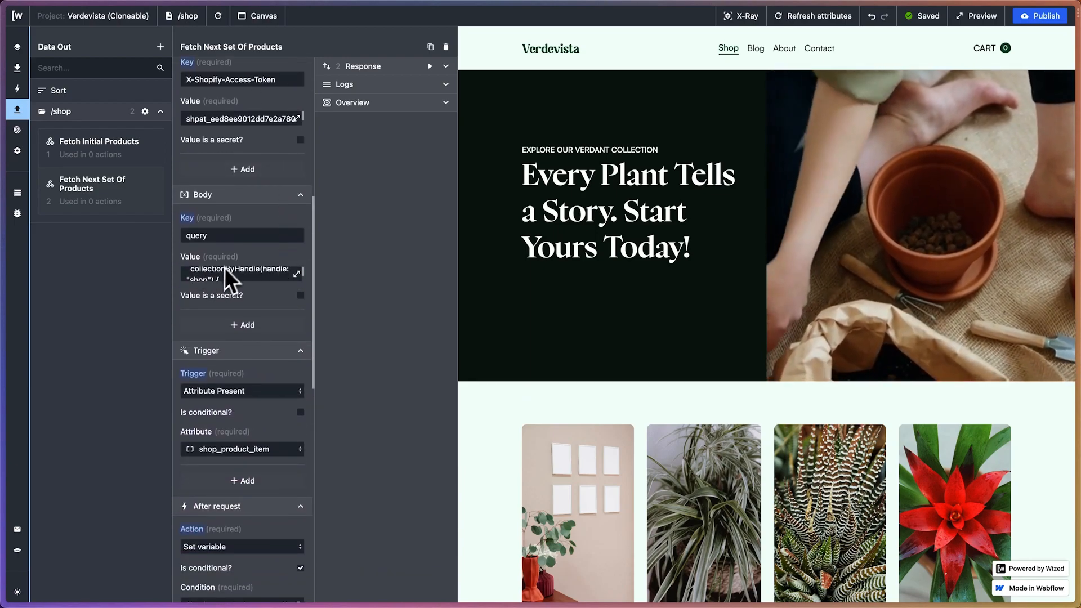
pyautogui.click(296, 274)
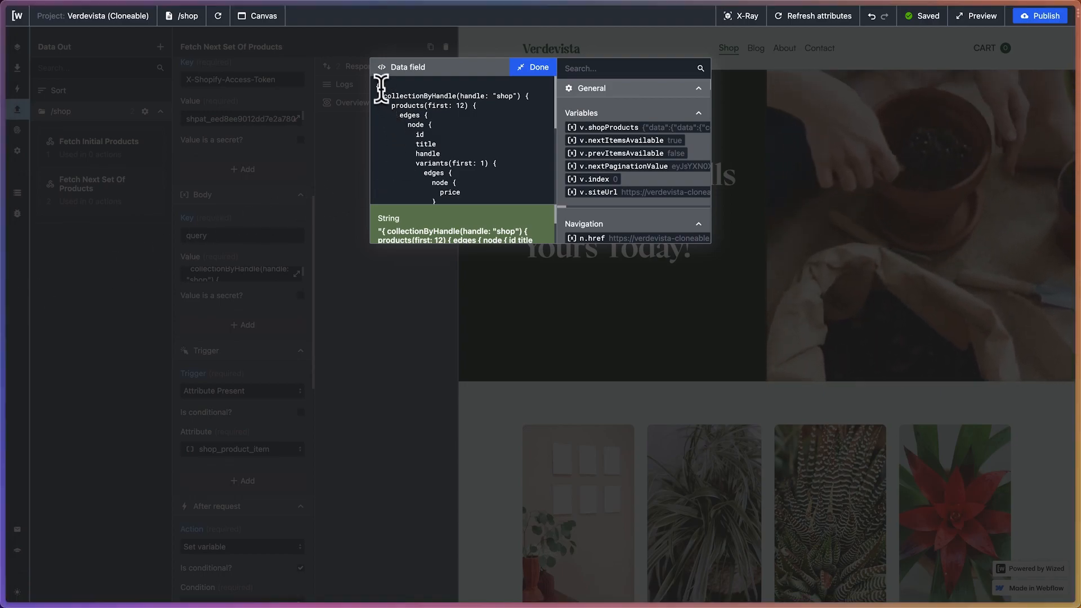
pyautogui.moveTo(377, 84); pyautogui.dragTo(434, 245)
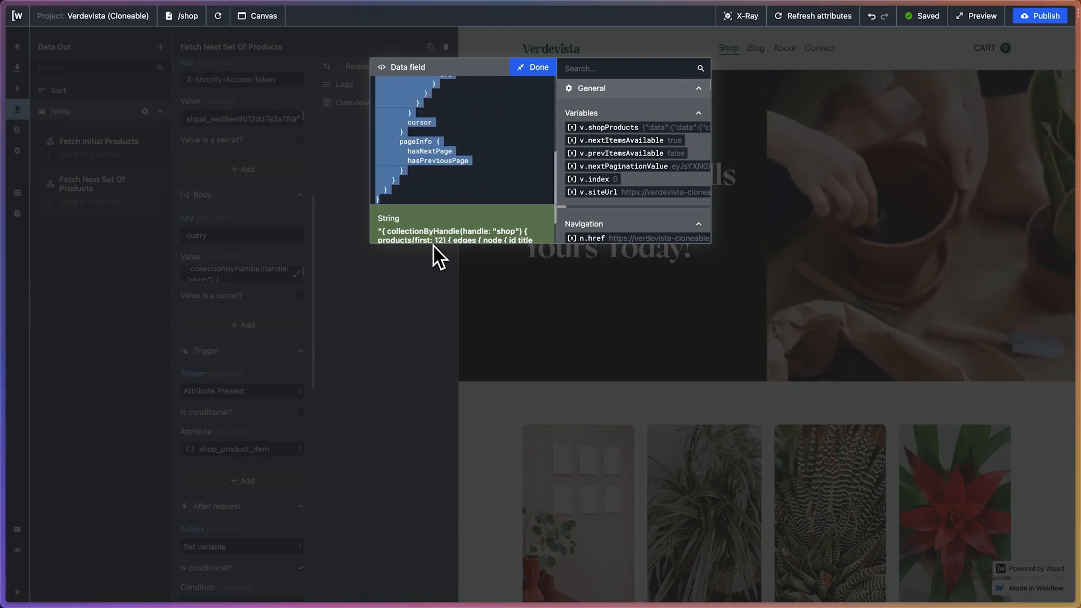
pyautogui.press('super+v')
pyautogui.scroll(10, 457, 191)
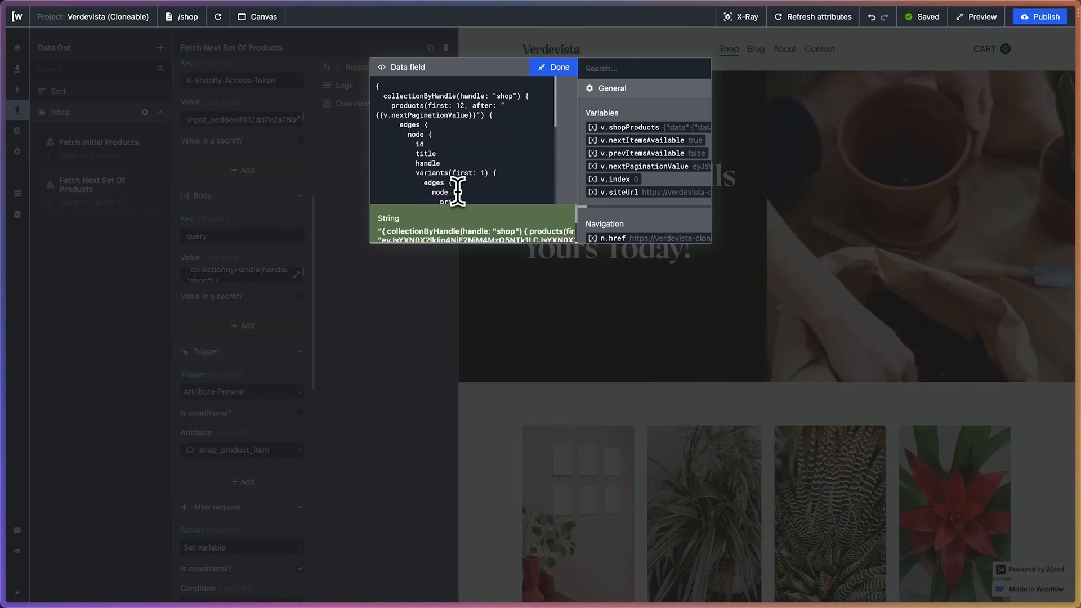
# - Review the new query's products arguments, cursor and pageInfo fields, and save it as the body value
pyautogui.click(470, 148)
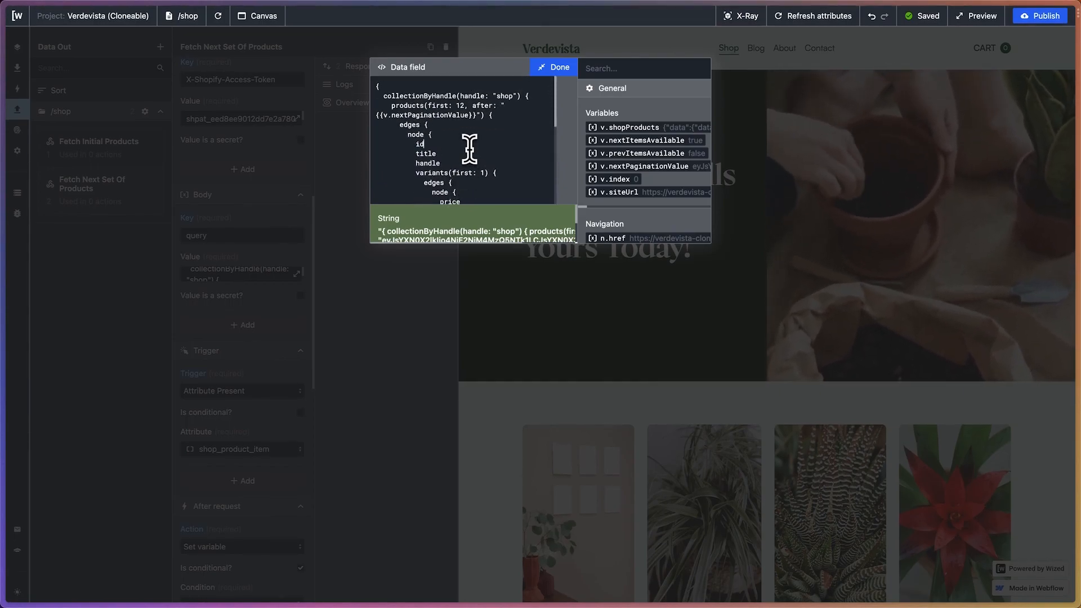
pyautogui.scroll(-2, 459, 145)
pyautogui.scroll(-3, 457, 146)
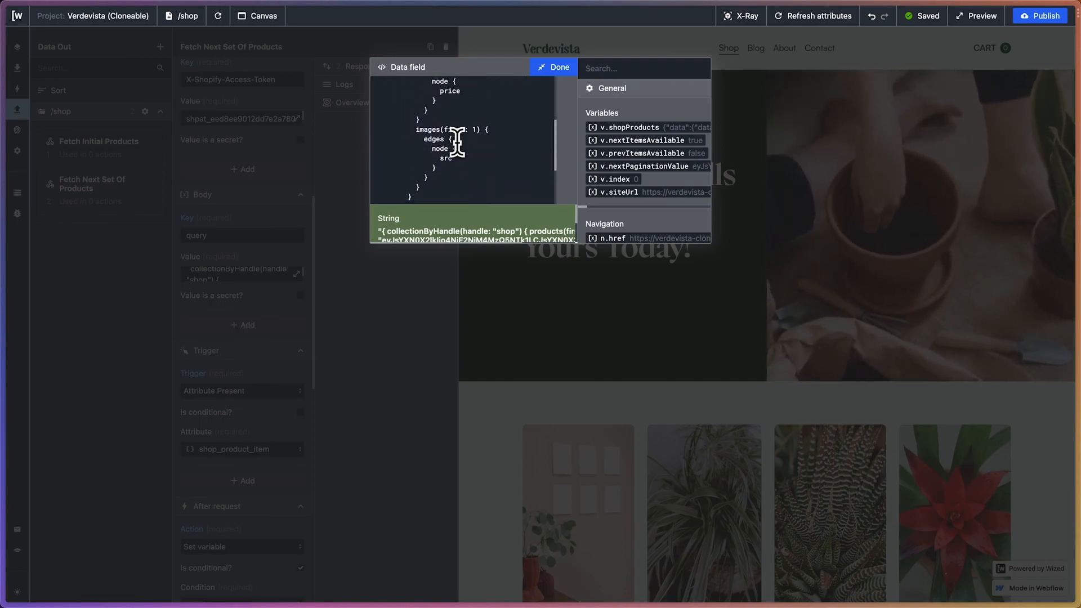
pyautogui.scroll(-2, 457, 144)
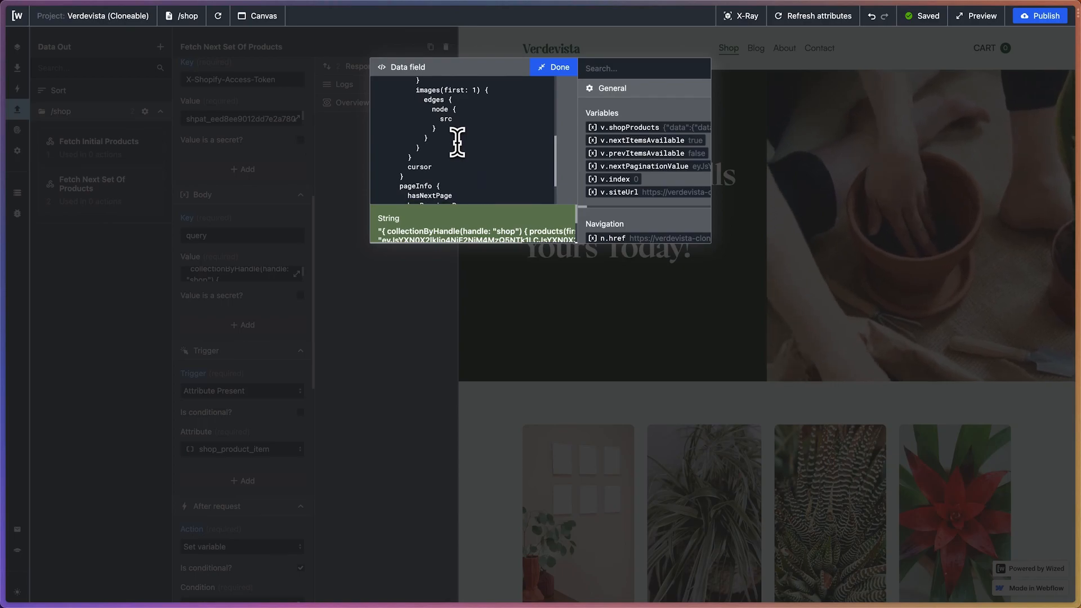
pyautogui.scroll(8, 457, 143)
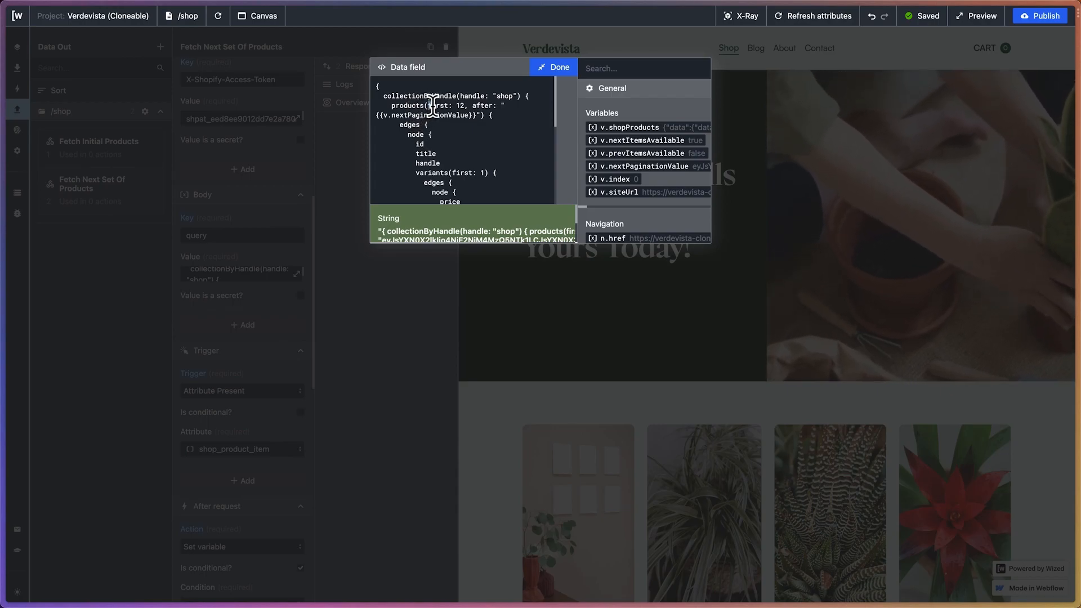
pyautogui.doubleClick(433, 106)
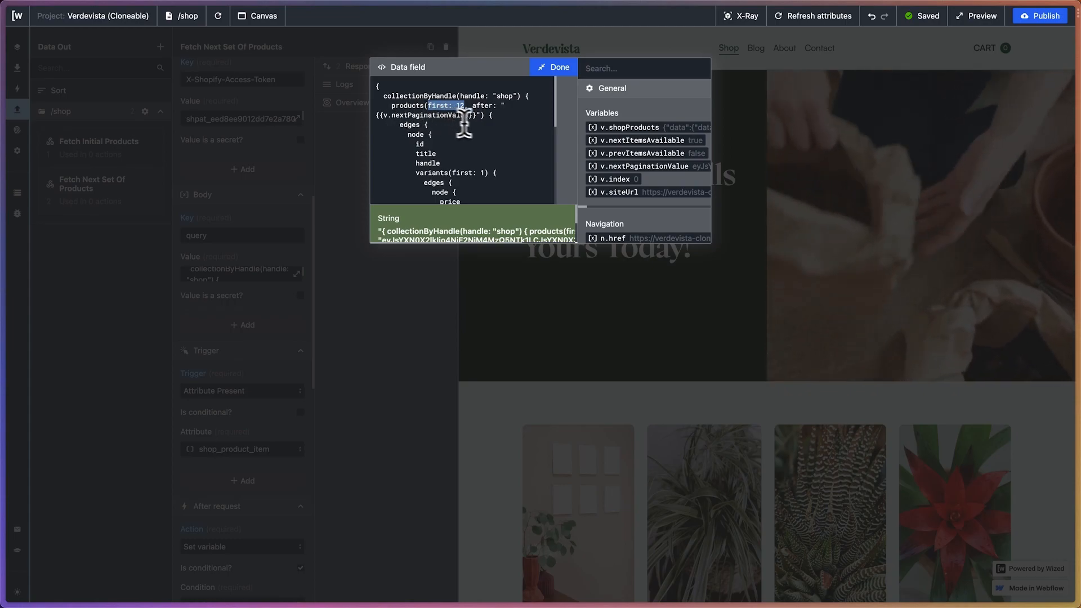
pyautogui.scroll(-1, 492, 129)
pyautogui.scroll(1, 492, 130)
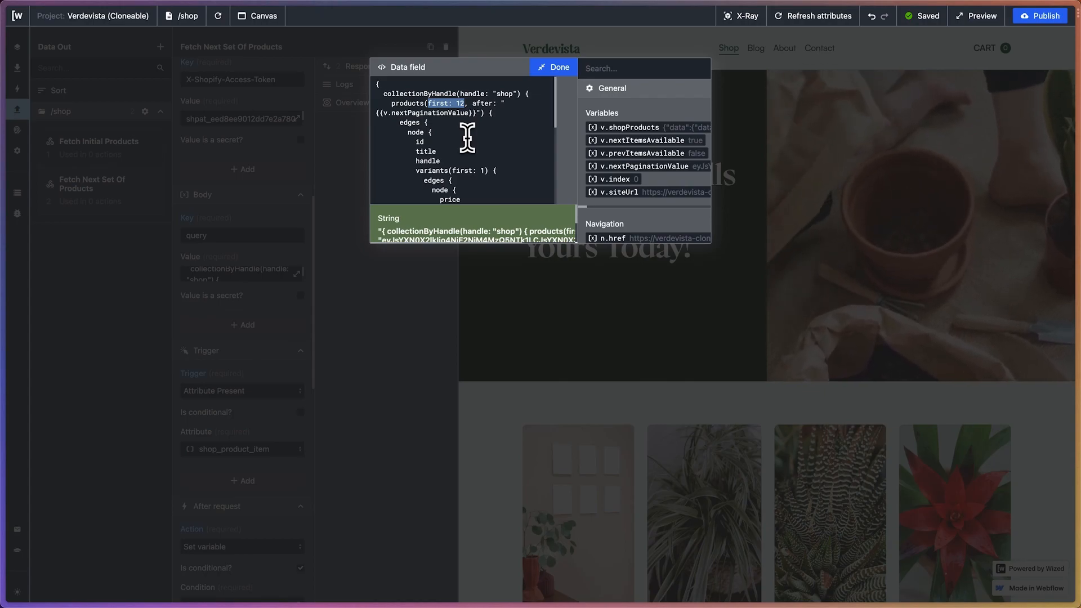
pyautogui.scroll(-8, 467, 137)
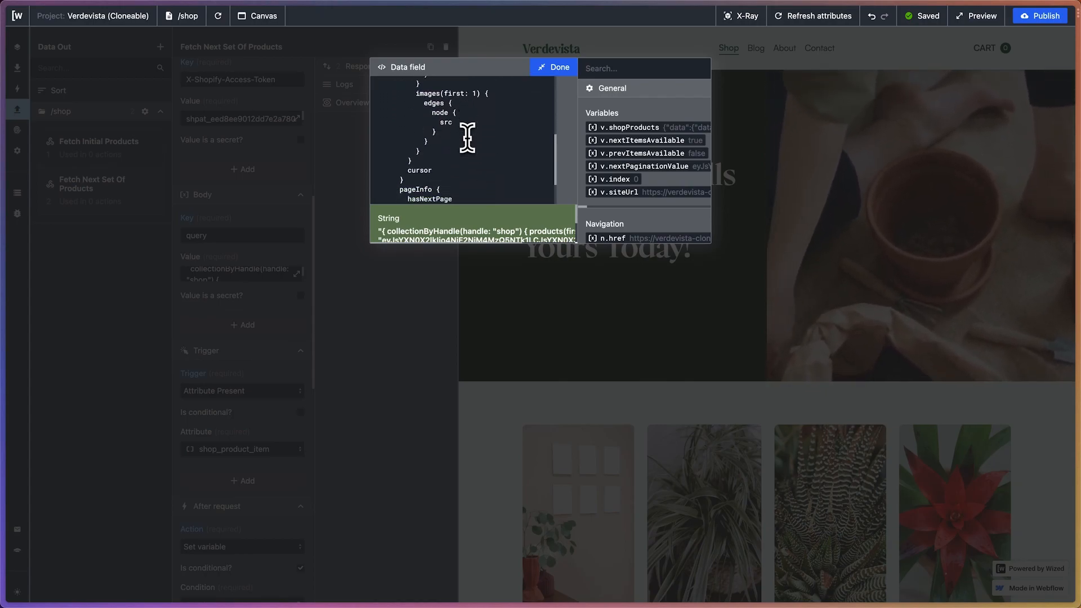
pyautogui.click(554, 70)
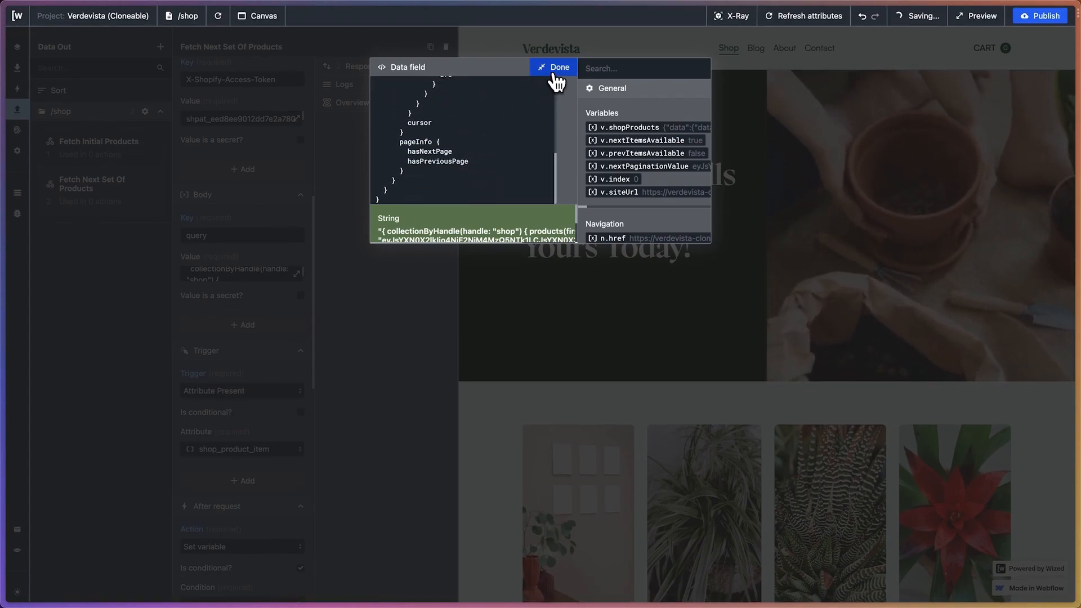
# - In the v.shopProducts action, set the condition to {{r.2.$.statusCode === 200}} and the value to {{r.2.d}}
pyautogui.scroll(-5, 259, 367)
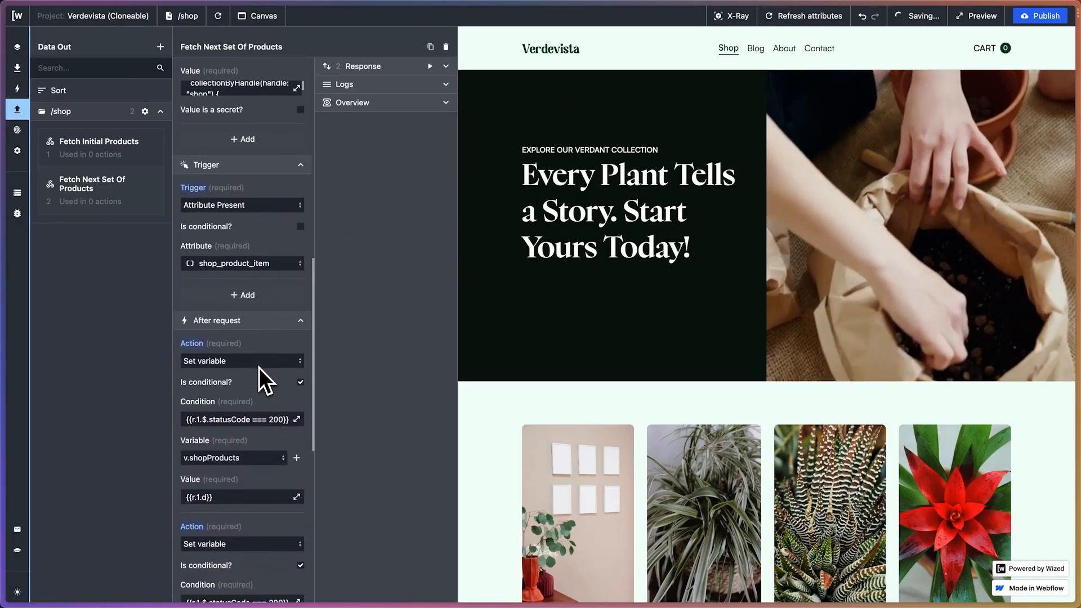
pyautogui.scroll(-4, 259, 367)
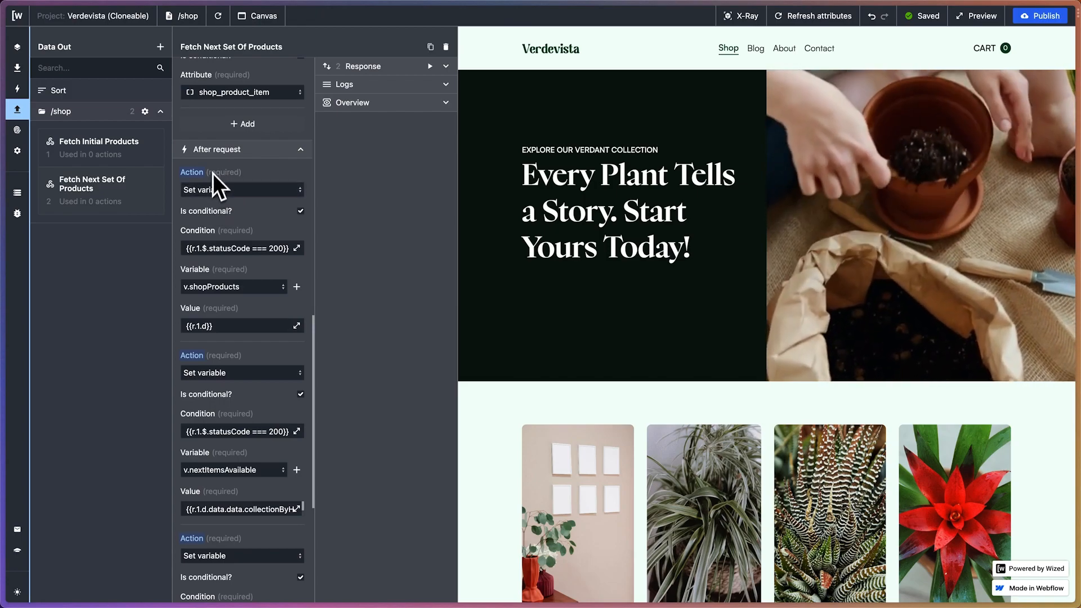
pyautogui.click(296, 248)
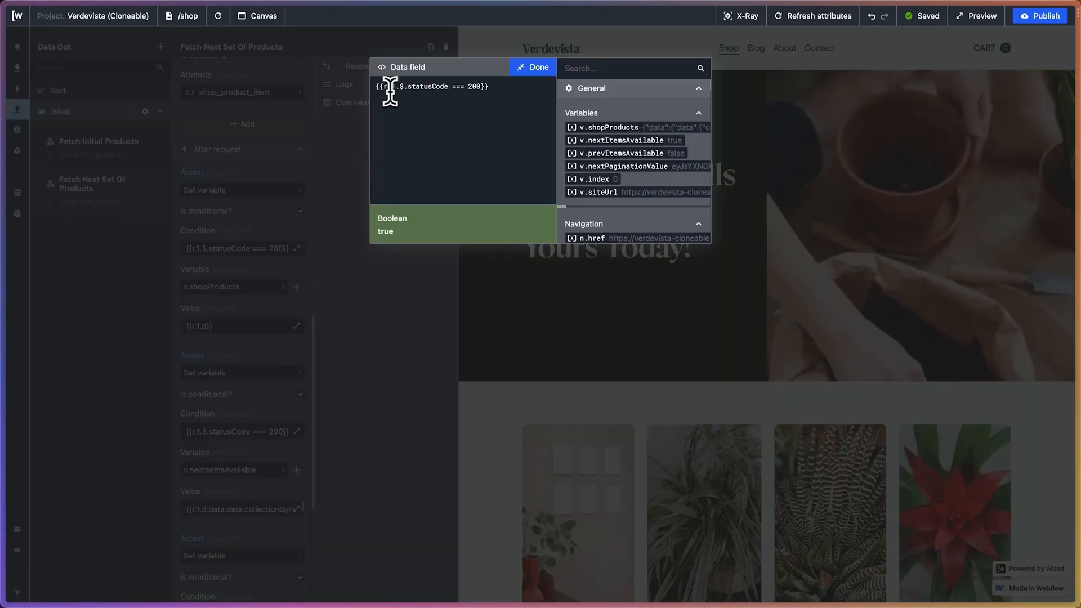
pyautogui.write('2')
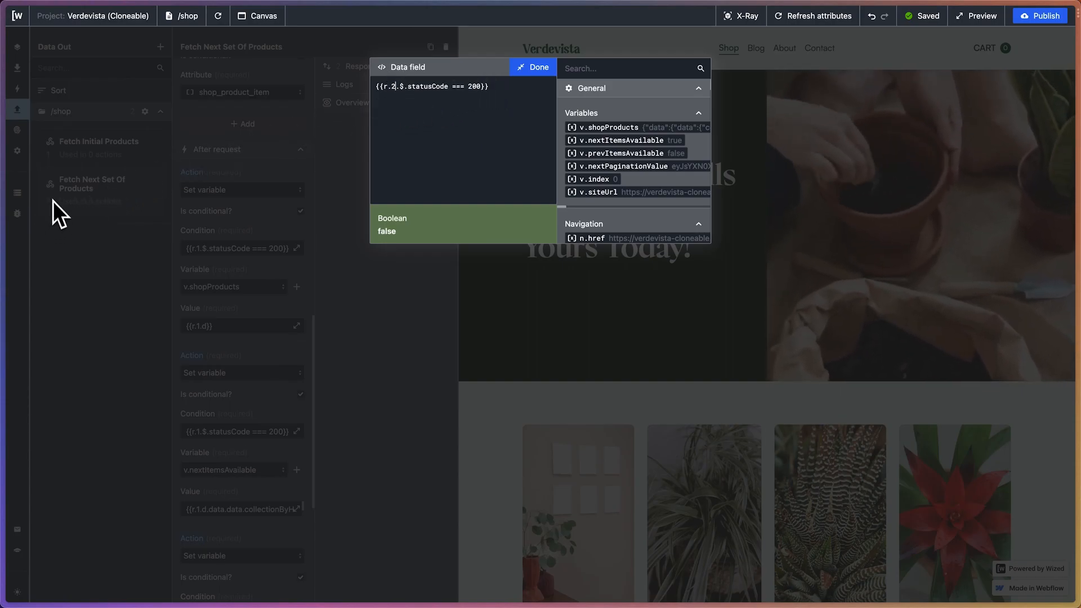
pyautogui.click(547, 69)
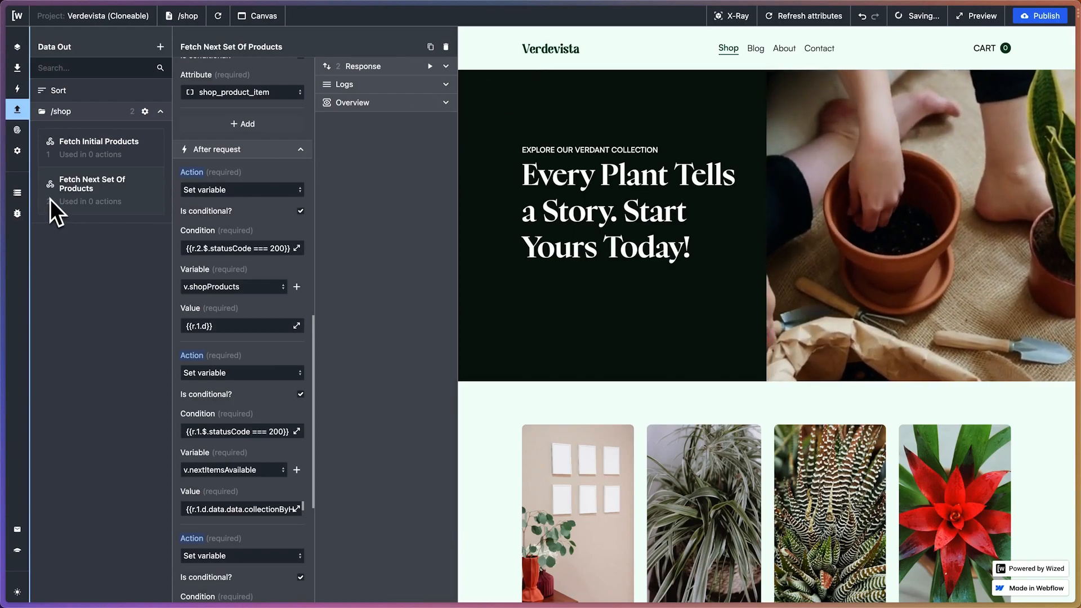
pyautogui.click(297, 326)
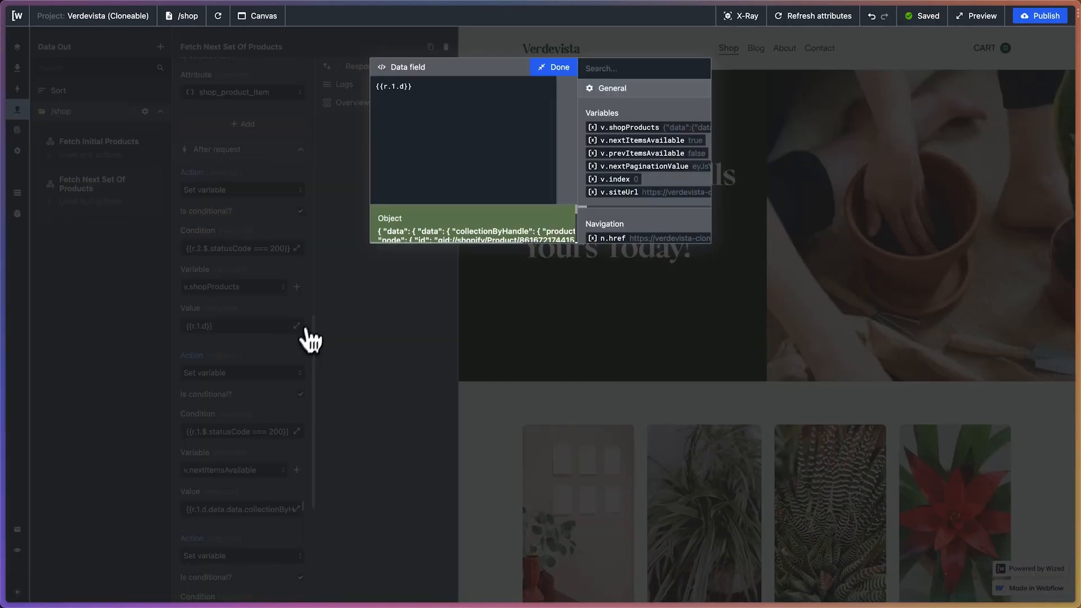
pyautogui.write('2')
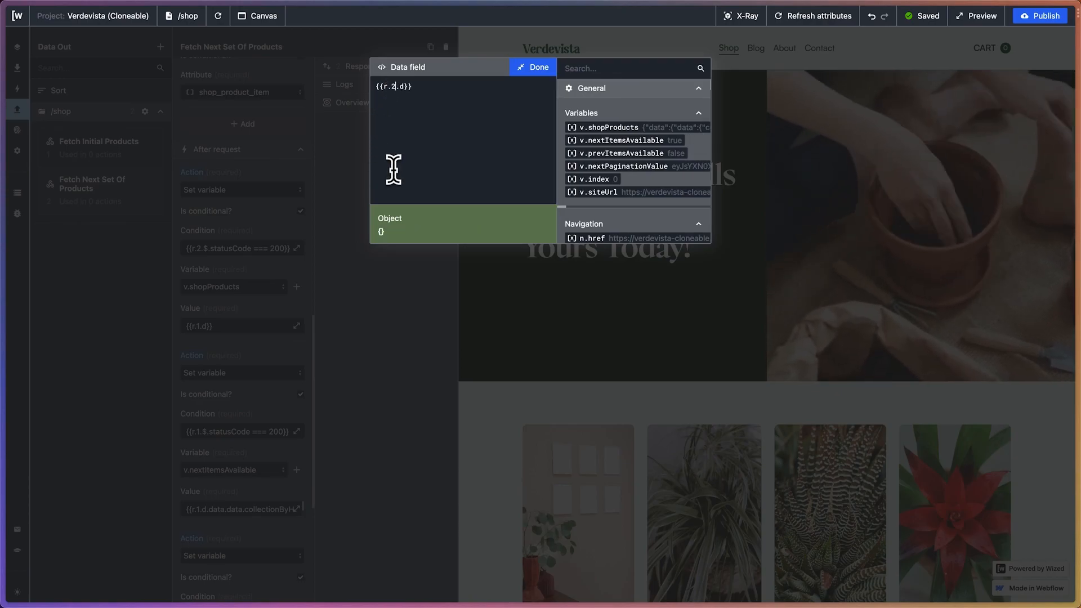
pyautogui.click(547, 70)
# - Point the v.nextItemsAvailable action to request 2, with value {{r.2.d.data.data.collectionByHandle.products.pageInfo.hasNextPage}} and condition {{r.2.$.statusCode === 200}}
pyautogui.scroll(-3, 210, 376)
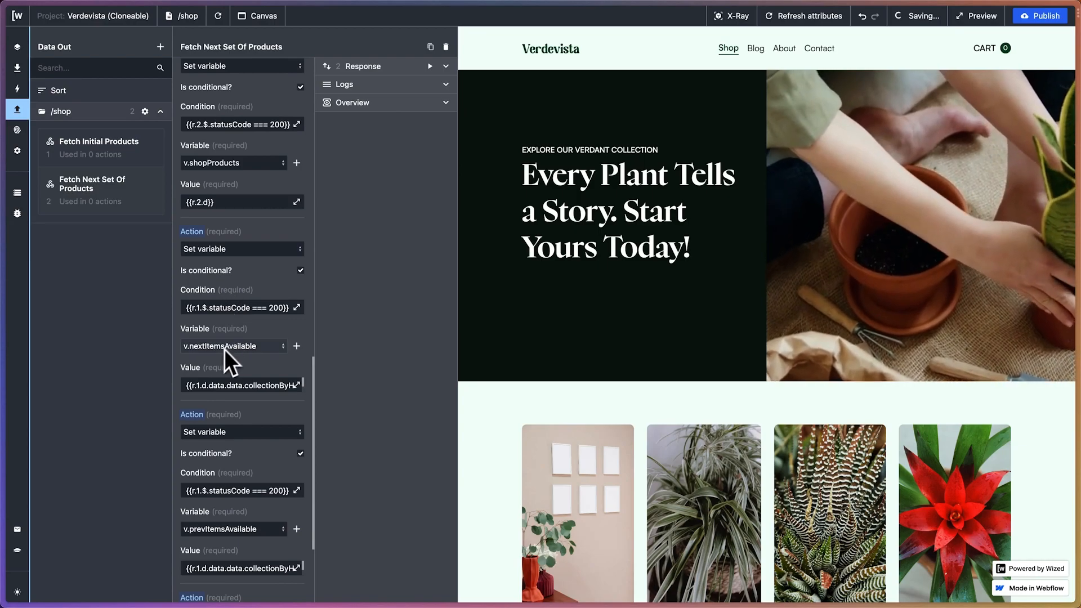
pyautogui.click(297, 388)
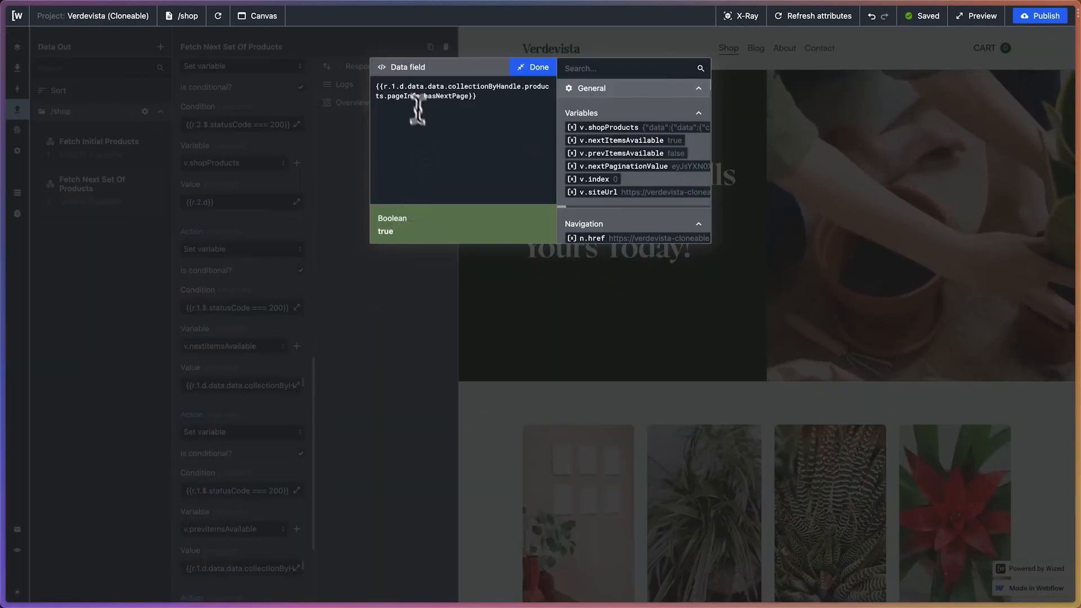
pyautogui.press('BackSpace')
pyautogui.write('2')
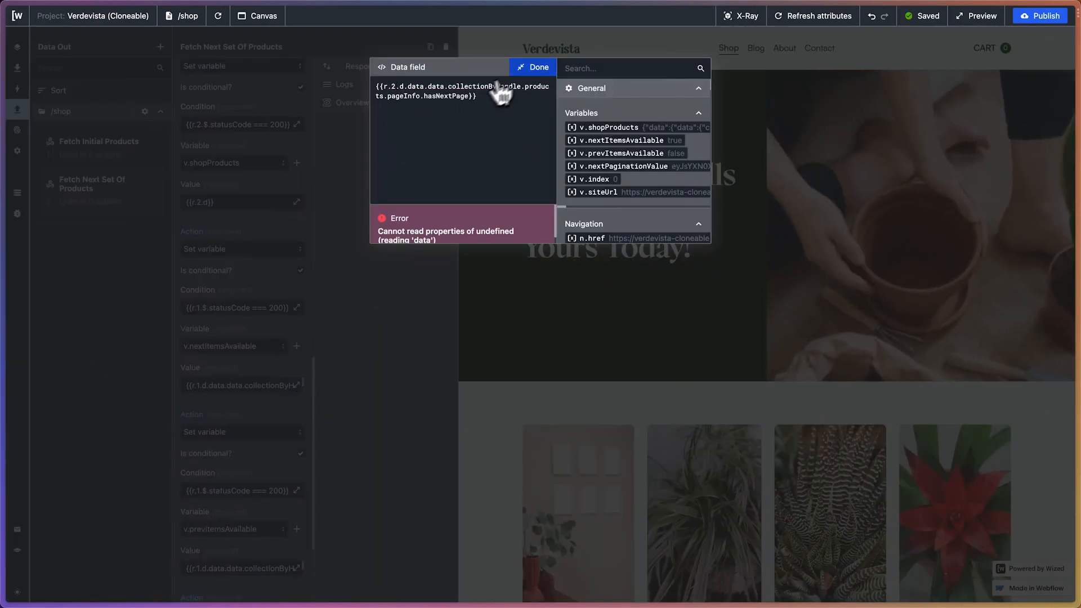
pyautogui.click(520, 71)
pyautogui.scroll(-1, 289, 313)
pyautogui.scroll(-2, 290, 314)
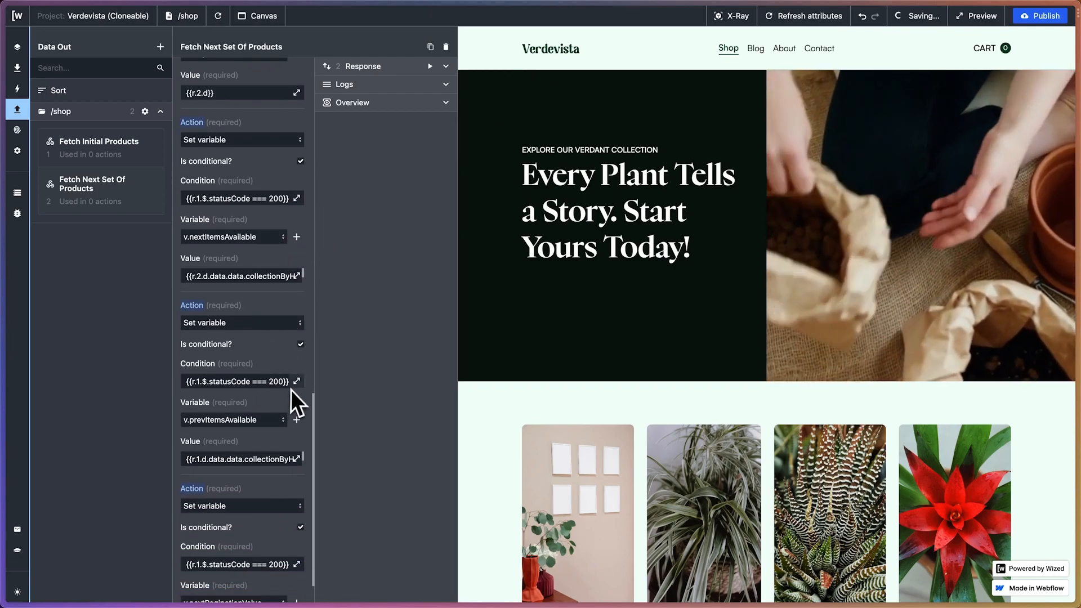
pyautogui.click(208, 200)
pyautogui.press('BackSpace')
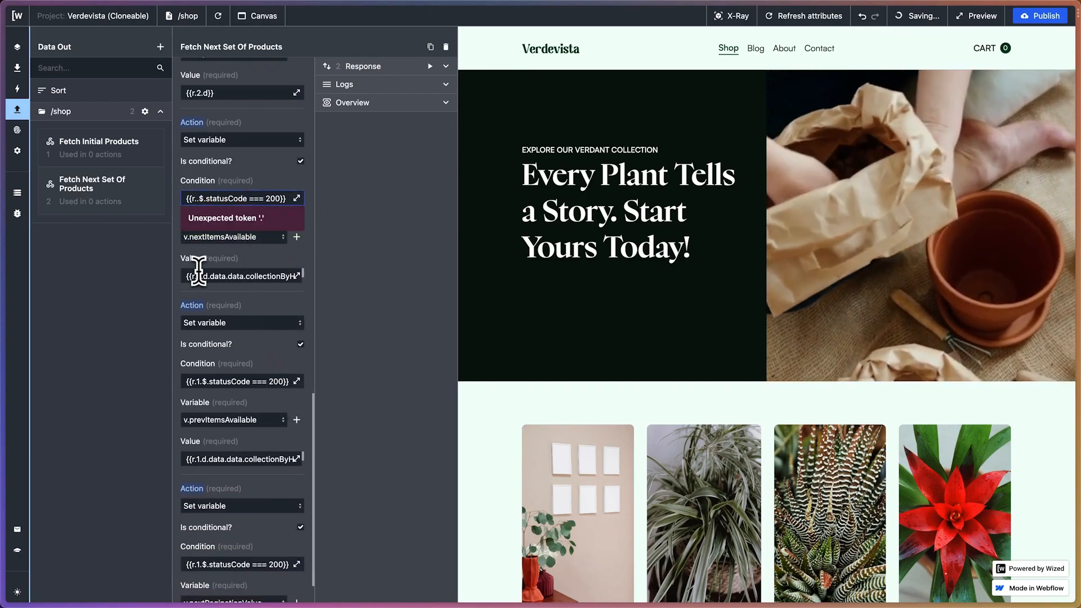
pyautogui.write('2')
# - In the v.prevItemsAvailable action, set the condition to {{r.2.$.statusCode === 200}} and change the value's request reference to r.2
pyautogui.click(201, 381)
pyautogui.press('BackSpace')
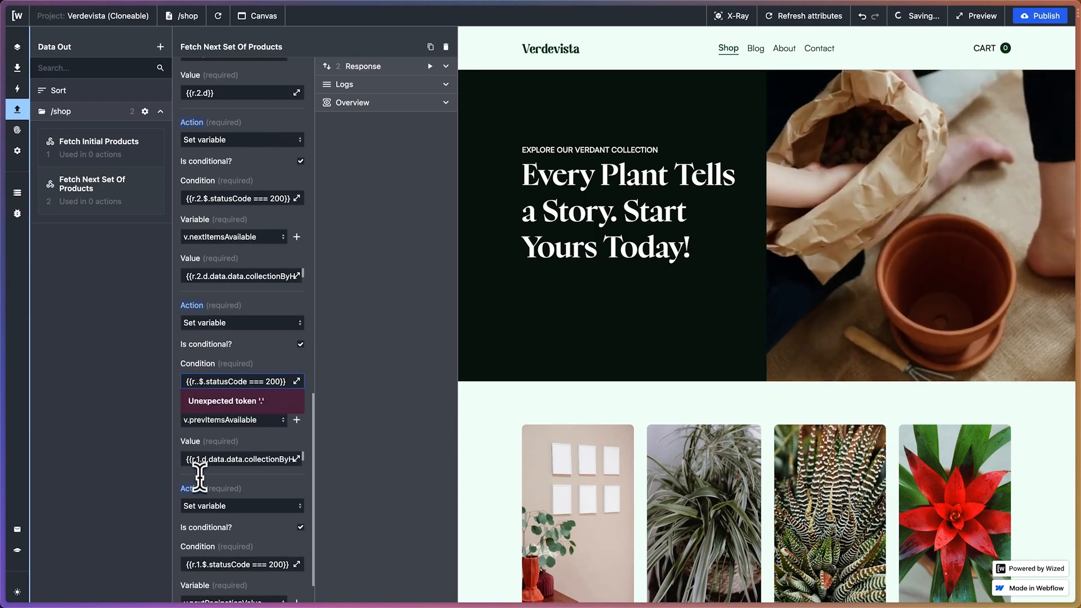
pyautogui.write('2')
pyautogui.click(201, 459)
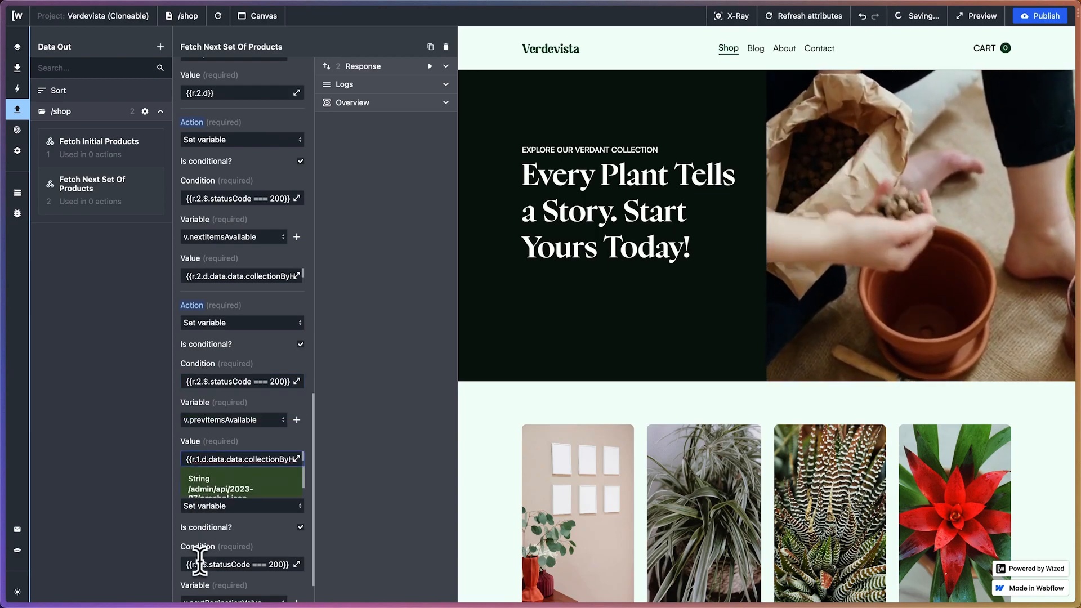
pyautogui.press('BackSpace')
pyautogui.write('2')
# - Set the v.nextPaginationValue action's condition to {{r.2.$.statusCode === 200}}
pyautogui.scroll(-3, 271, 440)
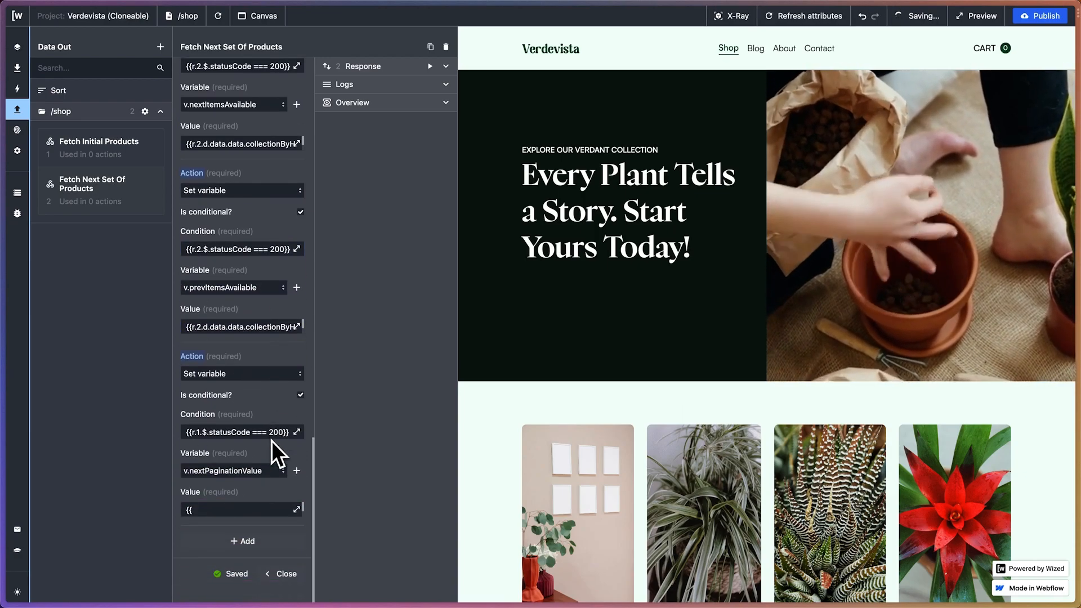
pyautogui.click(201, 425)
pyautogui.press('BackSpace')
pyautogui.write('2')
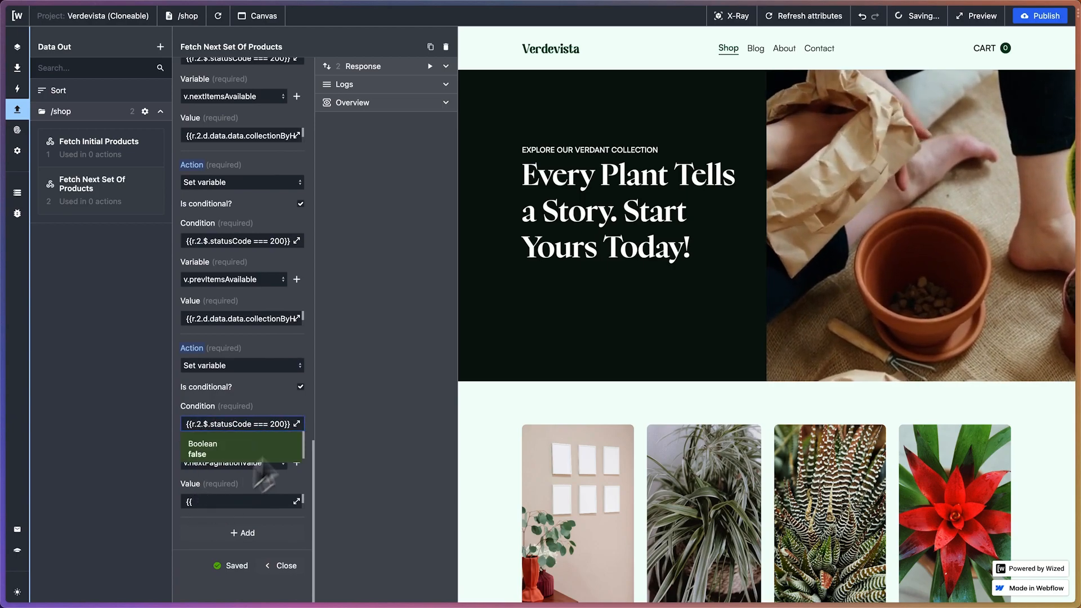
pyautogui.click(264, 413)
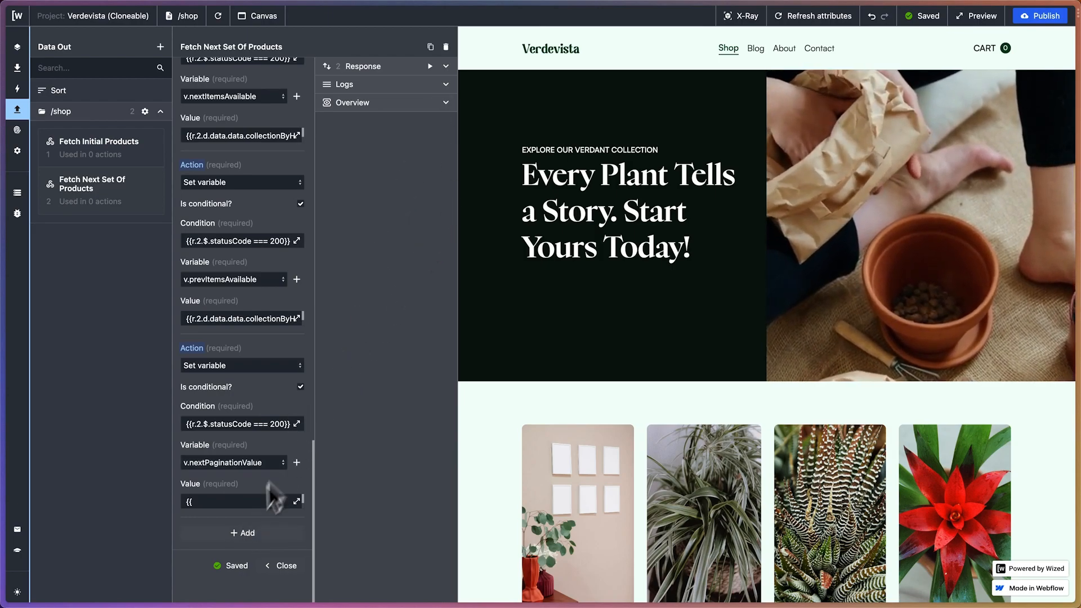
# - Add a Set variable action after the v.nextPaginationValue action and make it conditional
pyautogui.click(258, 532)
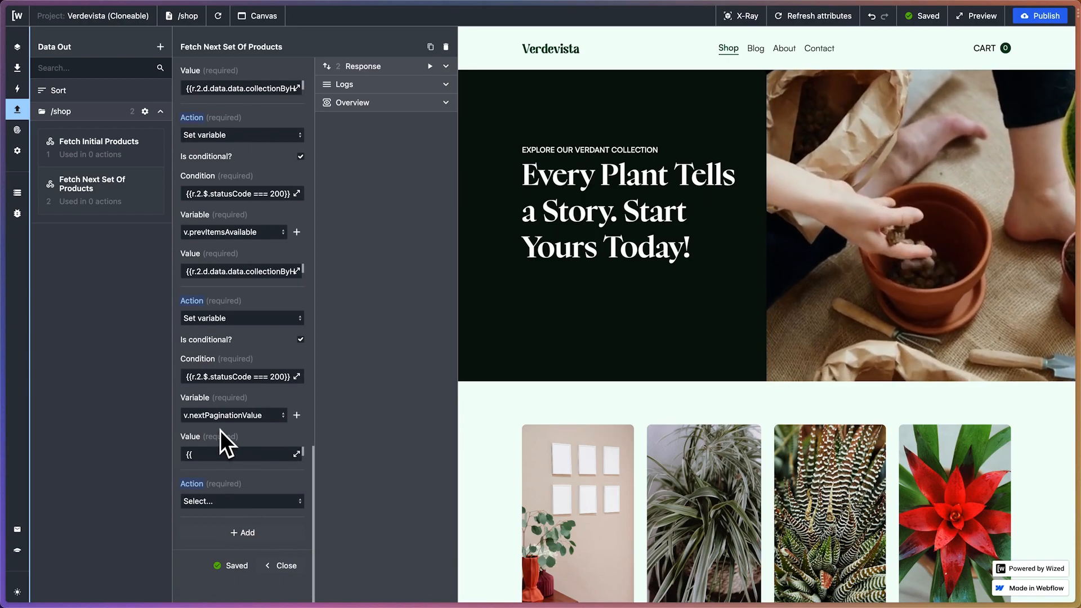
pyautogui.click(220, 501)
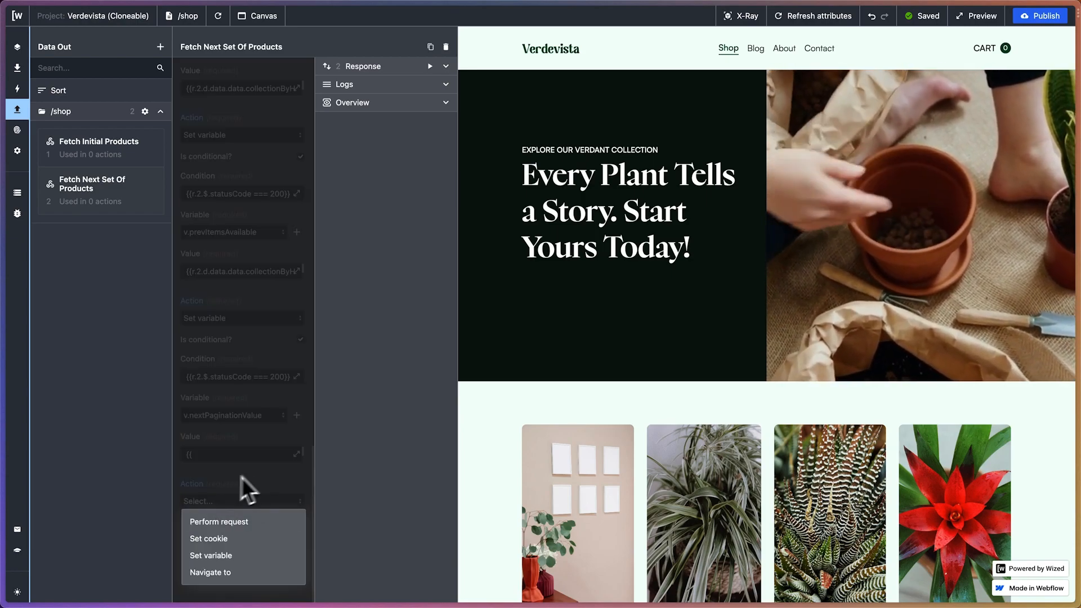
pyautogui.click(225, 554)
pyautogui.scroll(-3, 229, 566)
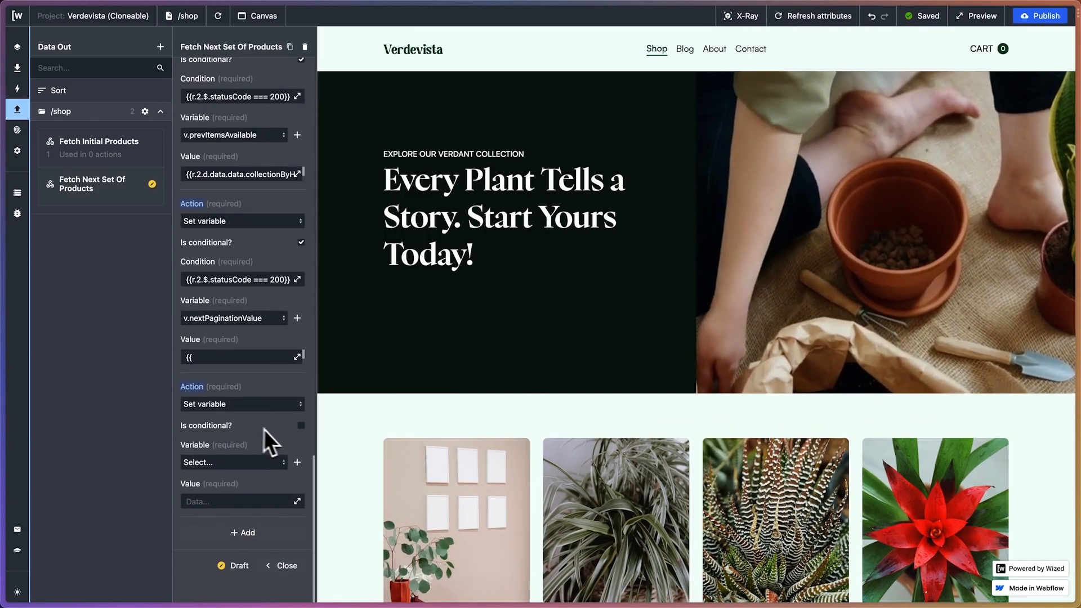
pyautogui.click(301, 427)
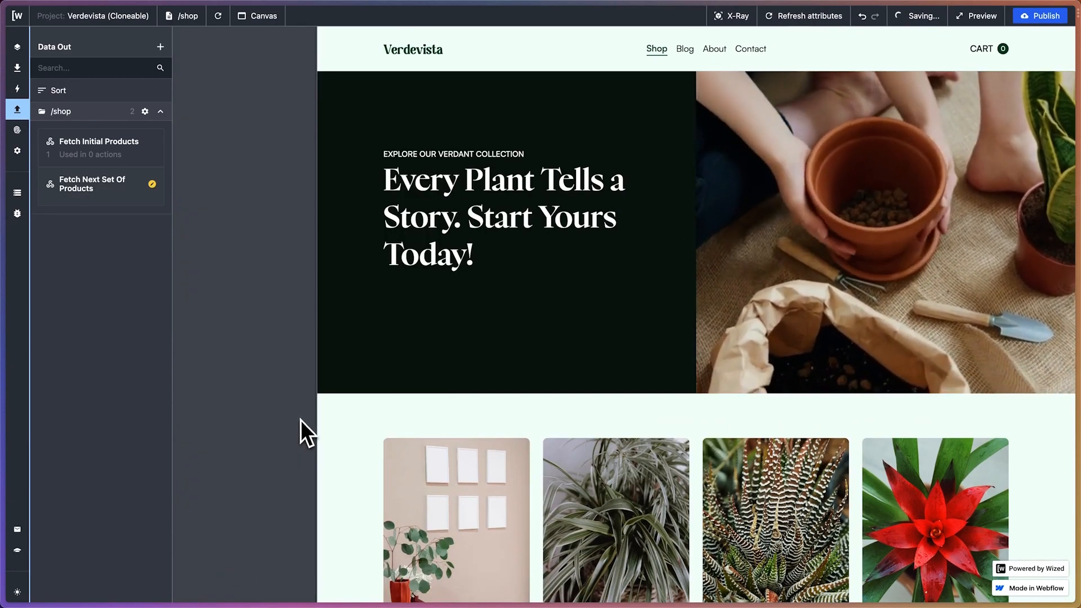
# - Reopen the Fetch Next Set Of Products request and set the new action's condition to {{r.2.$.statusCode === 200}}
pyautogui.click(89, 194)
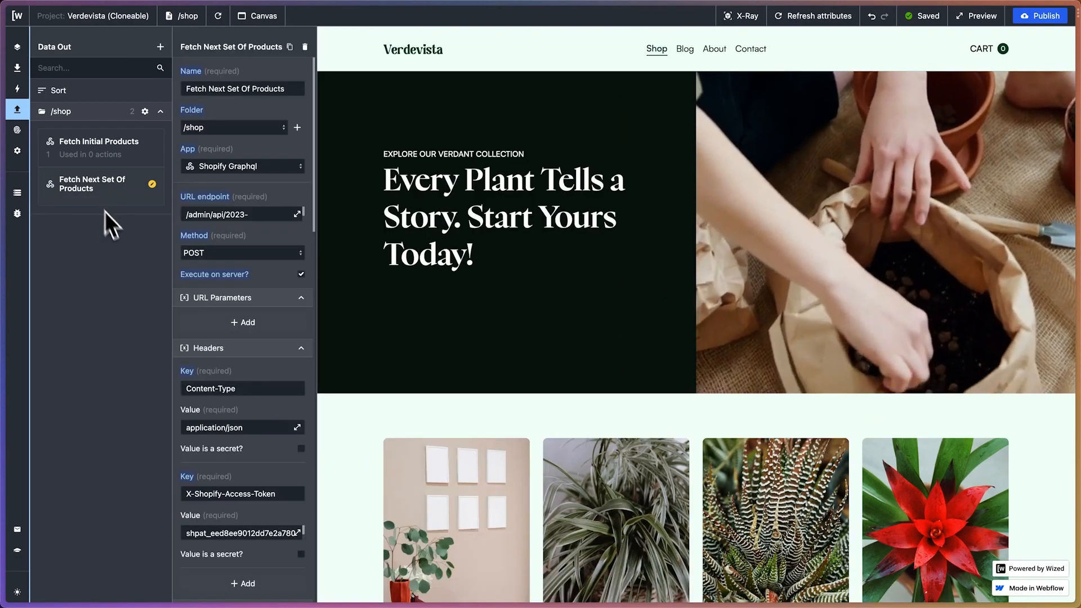
pyautogui.scroll(-4, 273, 509)
pyautogui.scroll(4, 274, 509)
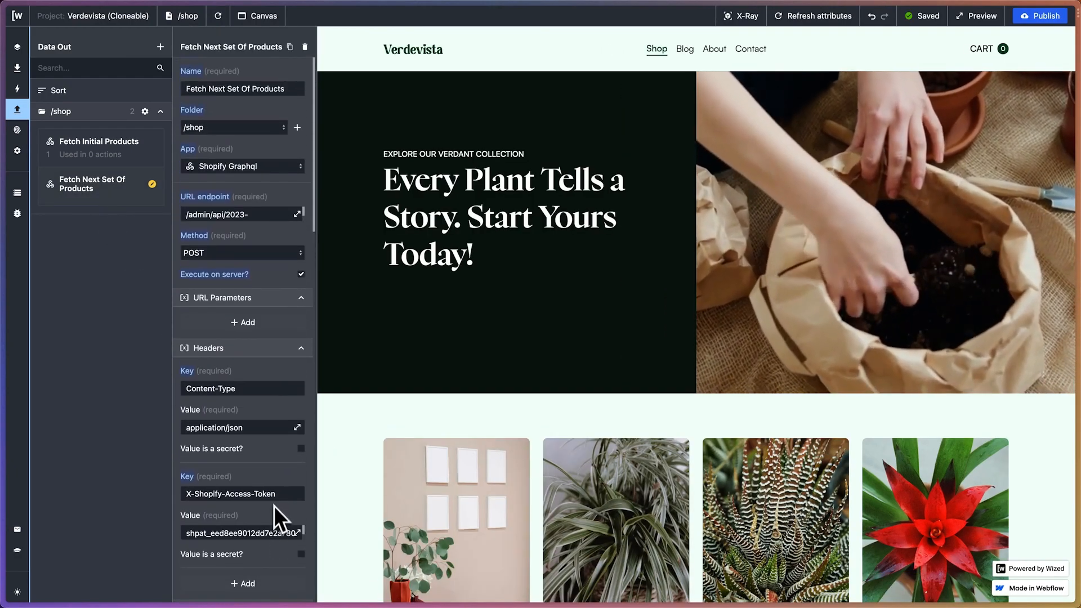
pyautogui.scroll(-15, 293, 392)
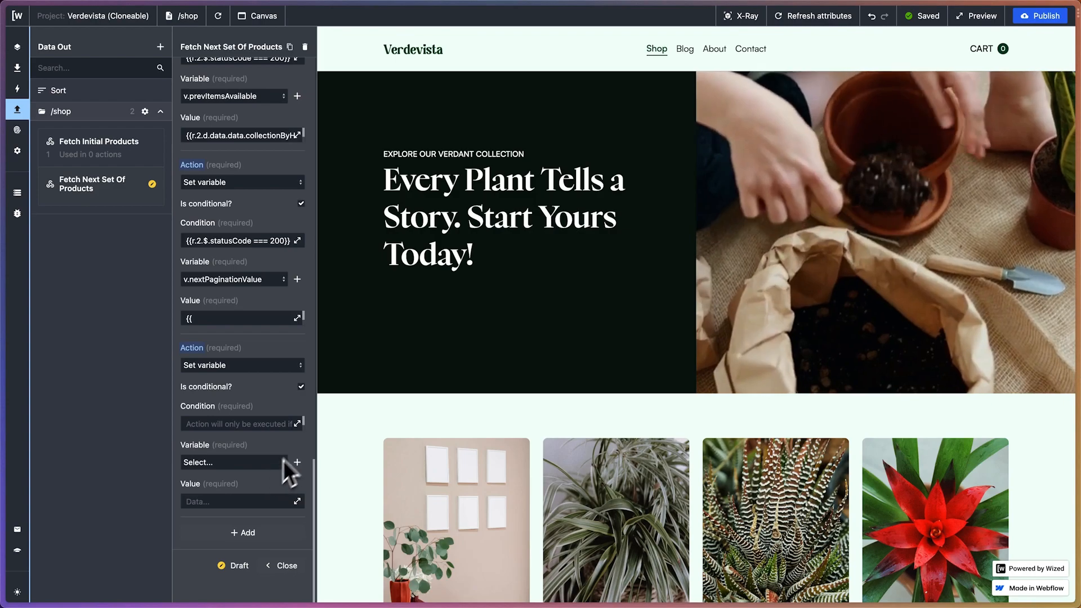
pyautogui.tripleClick(219, 241)
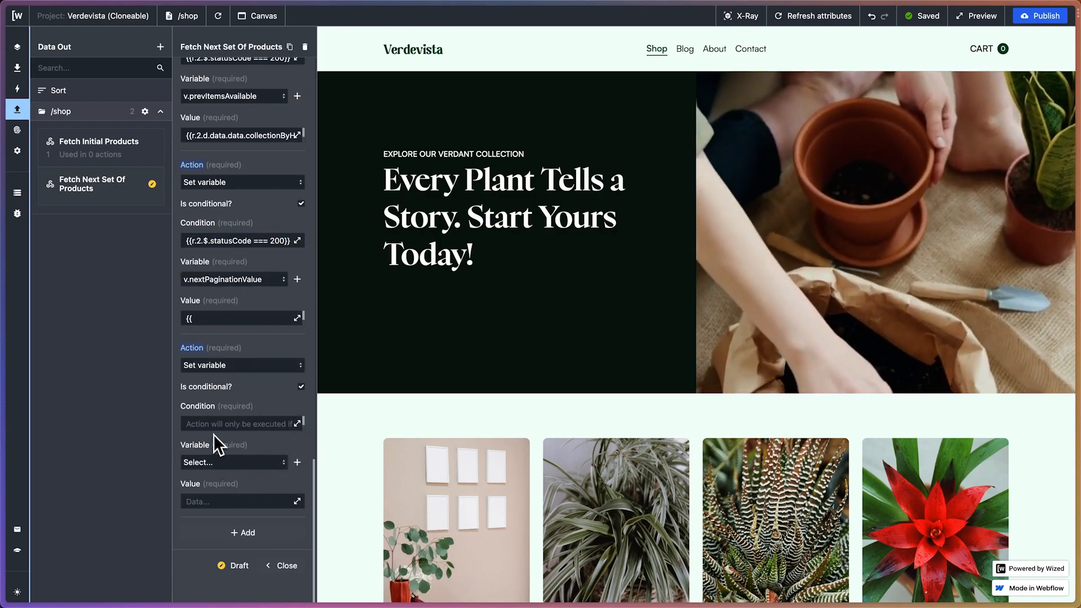
pyautogui.click(213, 425)
pyautogui.hotkey('ctrl', 'v')
pyautogui.click(262, 408)
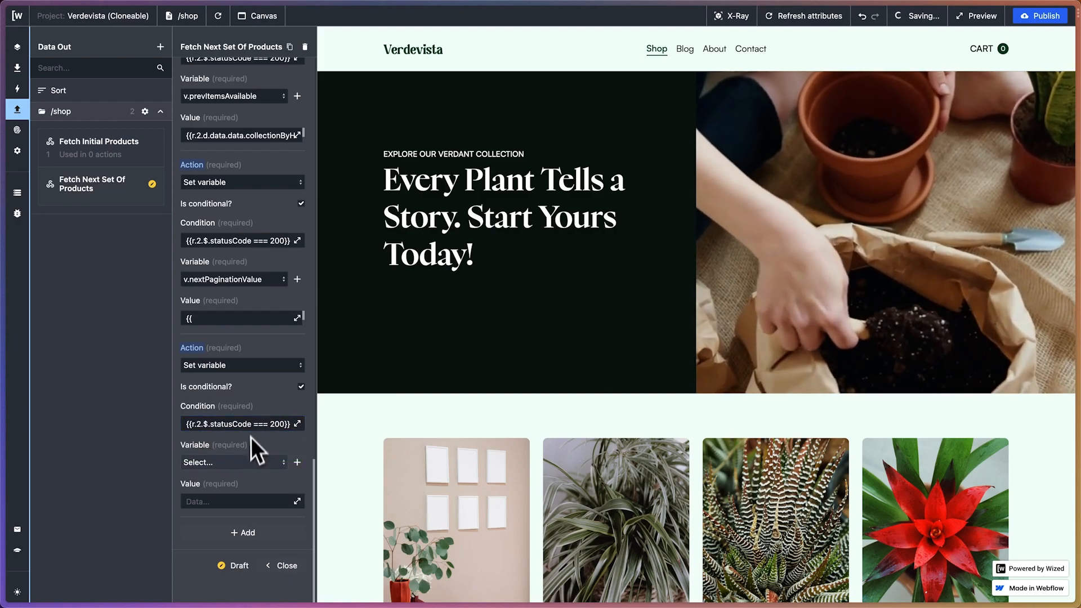
# - Create a new variable named prevPaginationValue without an initial value
pyautogui.click(259, 470)
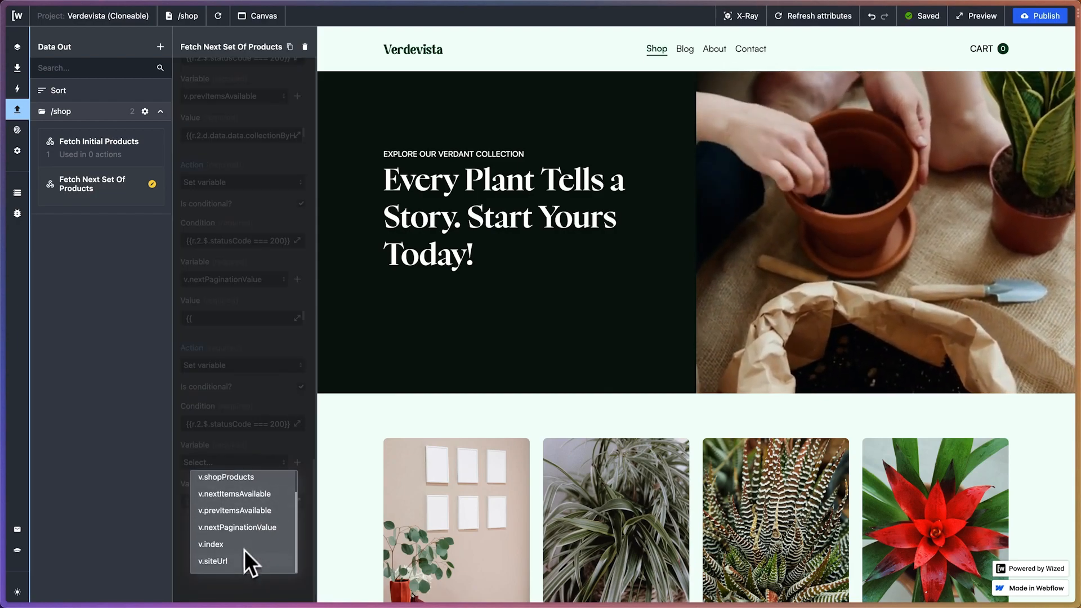
pyautogui.click(259, 453)
pyautogui.click(297, 463)
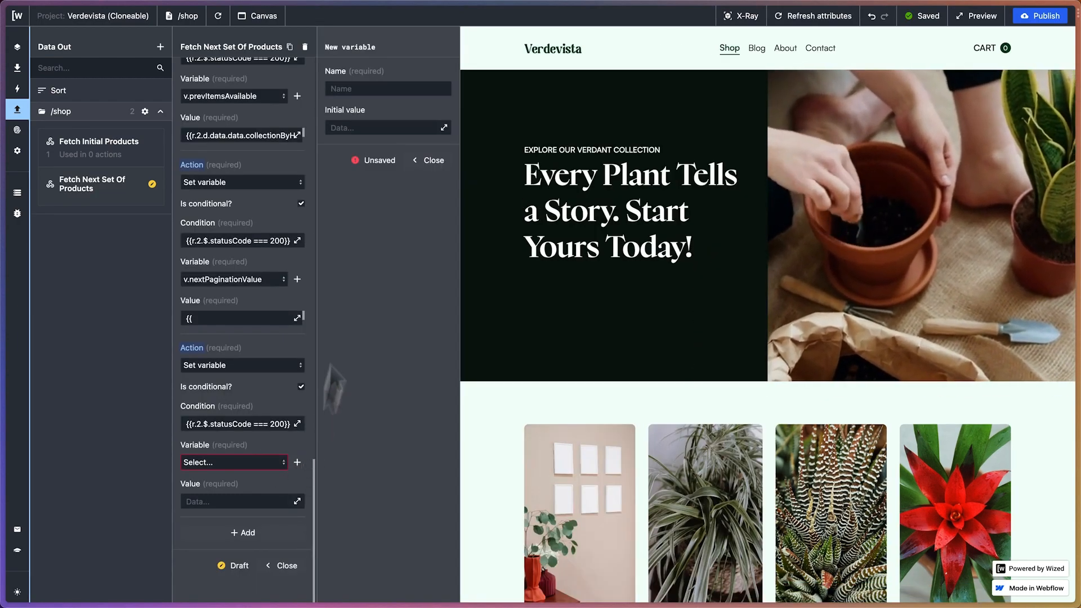
pyautogui.click(347, 90)
pyautogui.write('prevPa')
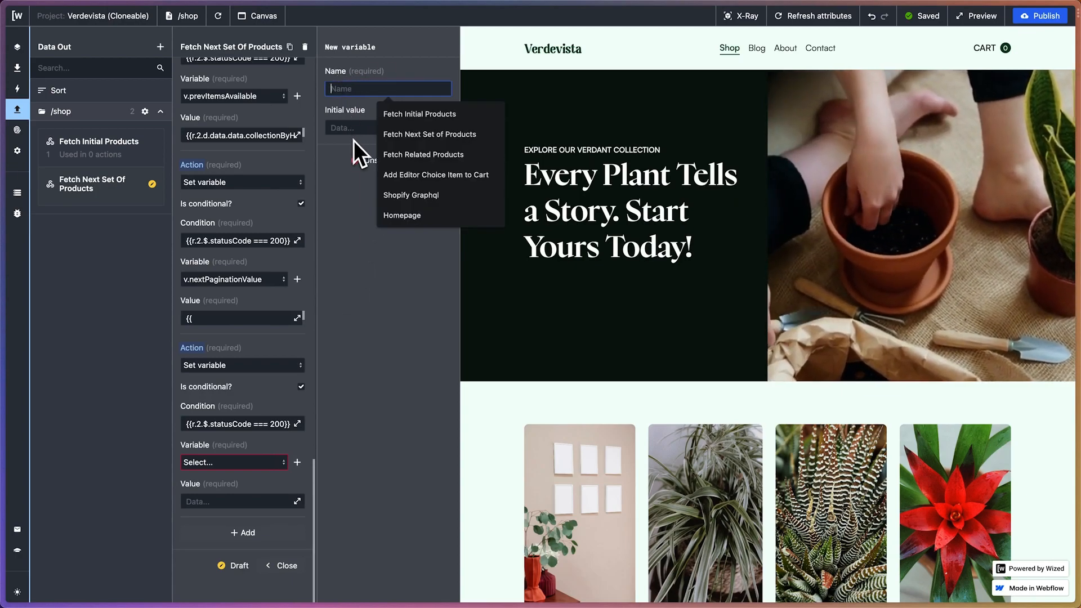
pyautogui.write('ginat')
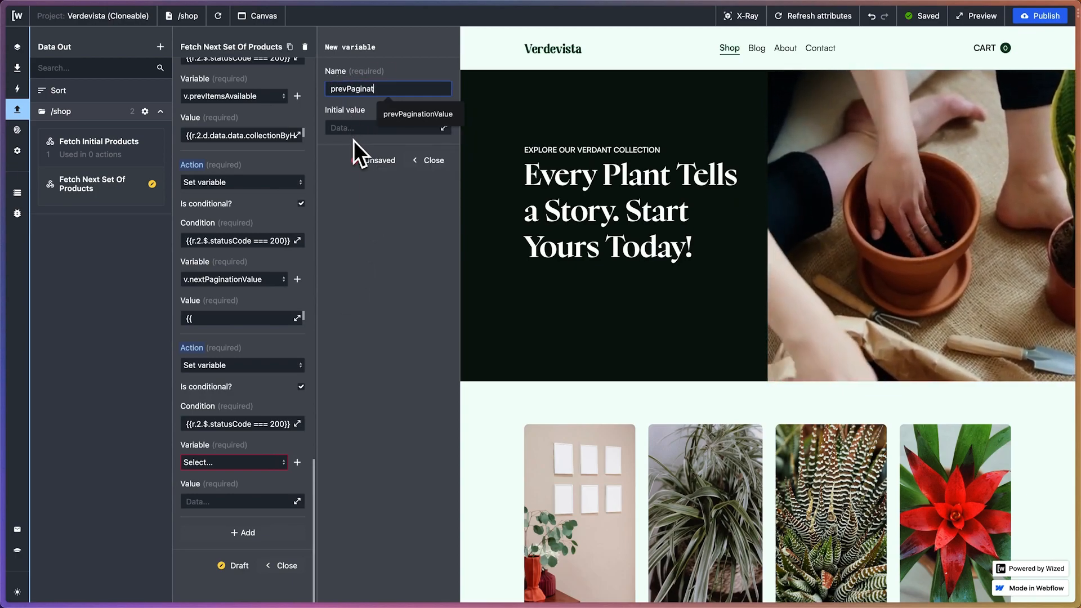
pyautogui.write('ionValue')
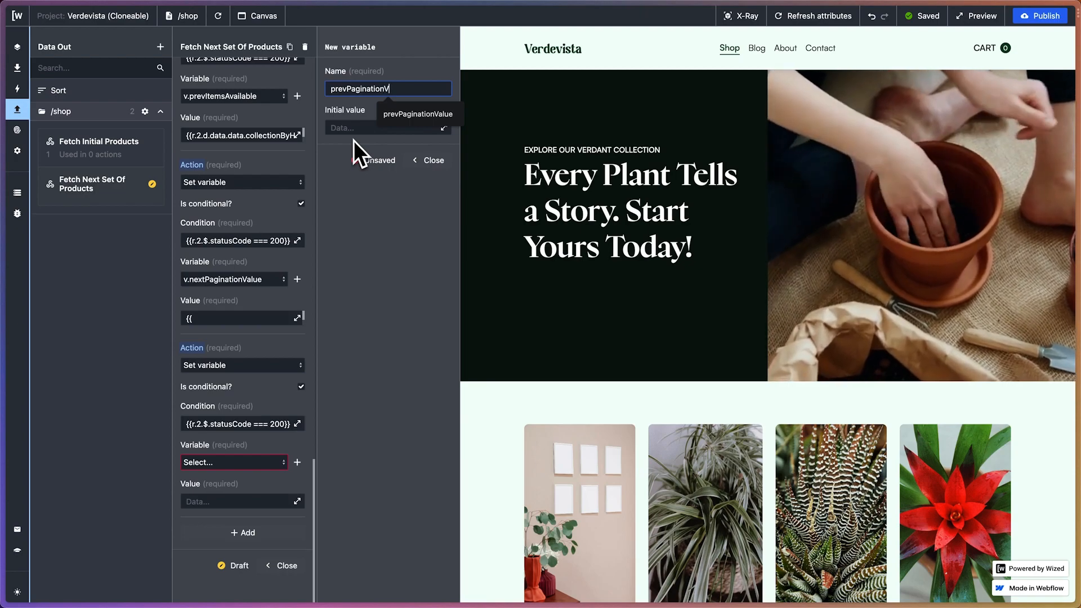
pyautogui.press('Return')
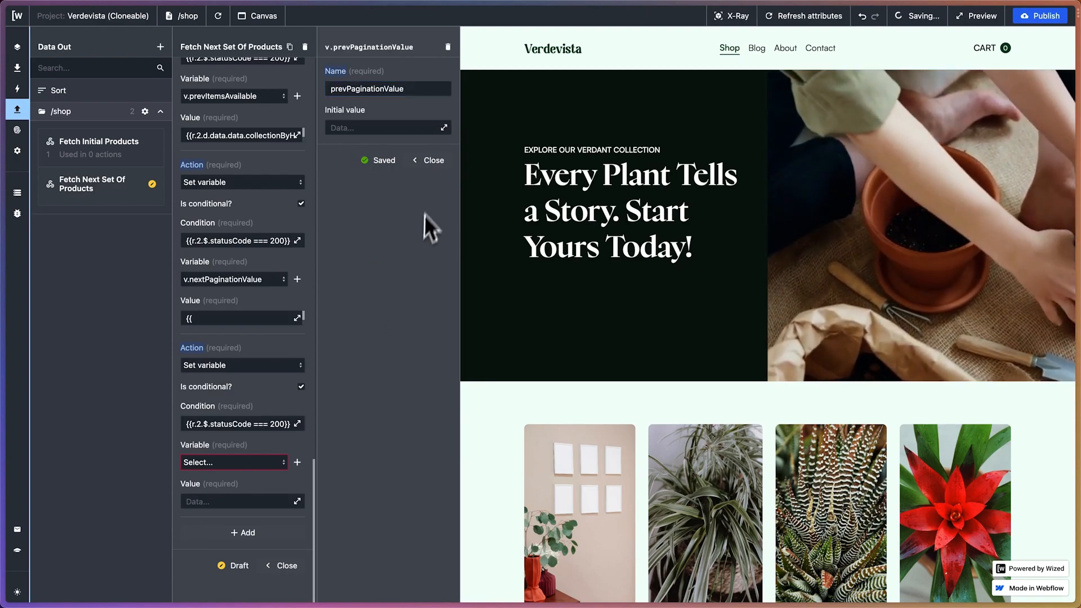
pyautogui.click(431, 161)
# - Assign v.prevPaginationValue as the variable of the last Set variable action
pyautogui.click(236, 462)
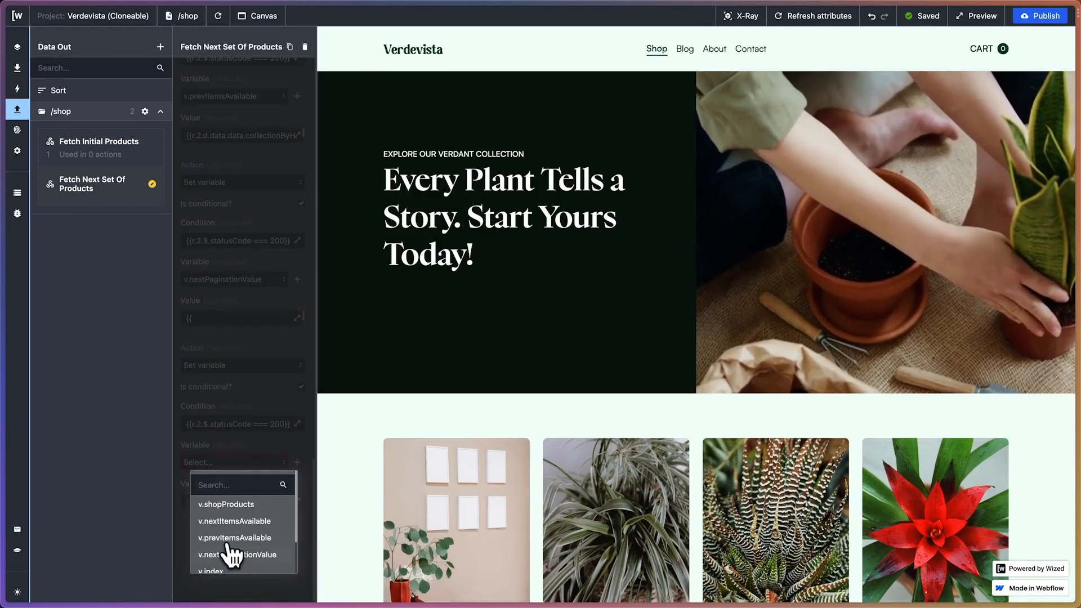
pyautogui.scroll(-2, 232, 569)
pyautogui.click(241, 561)
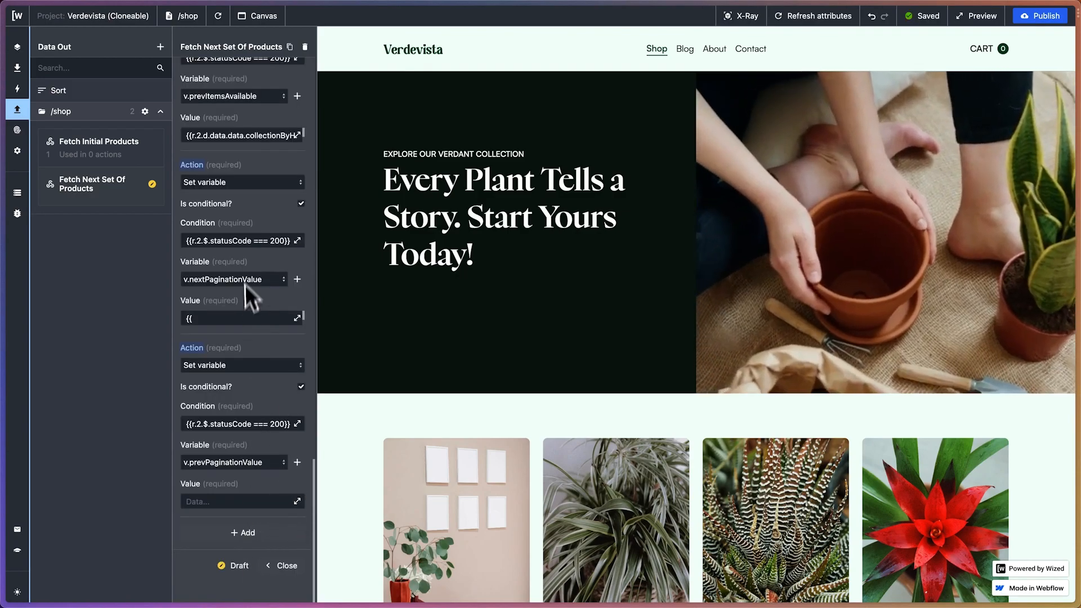
# - Check the value expression of the v.nextPaginationValue action and remove the v.prevPaginationValue action from the request
pyautogui.click(298, 318)
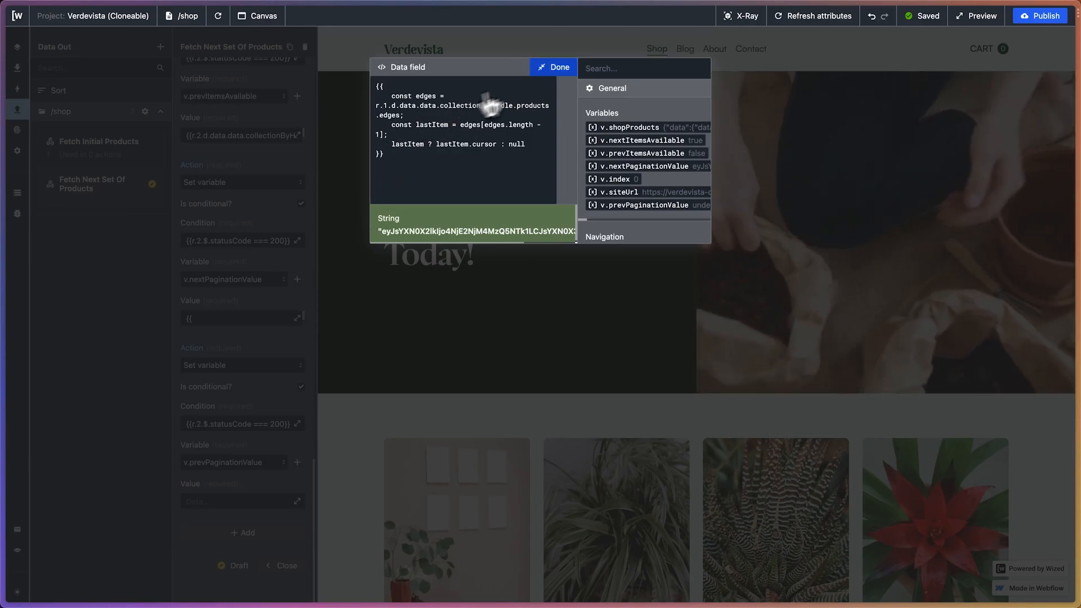
pyautogui.click(550, 65)
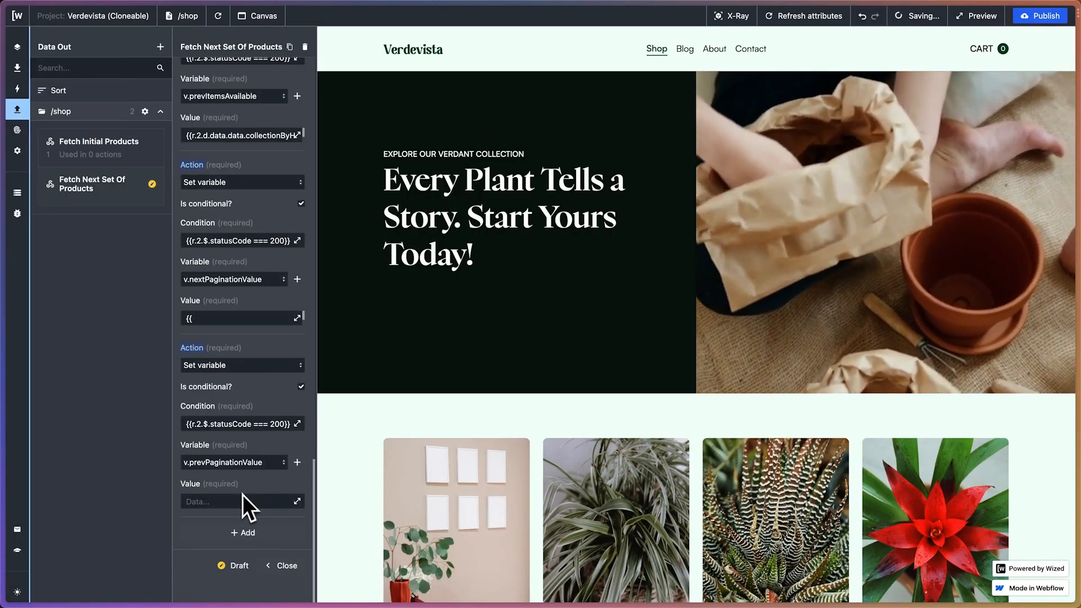
pyautogui.scroll(15, 268, 157)
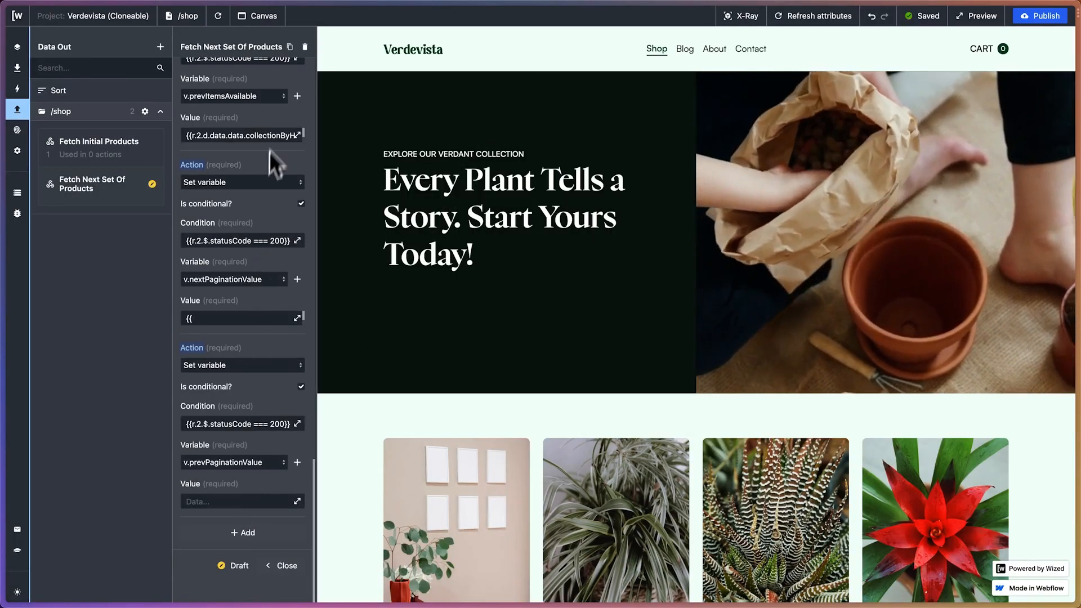
pyautogui.scroll(-15, 278, 114)
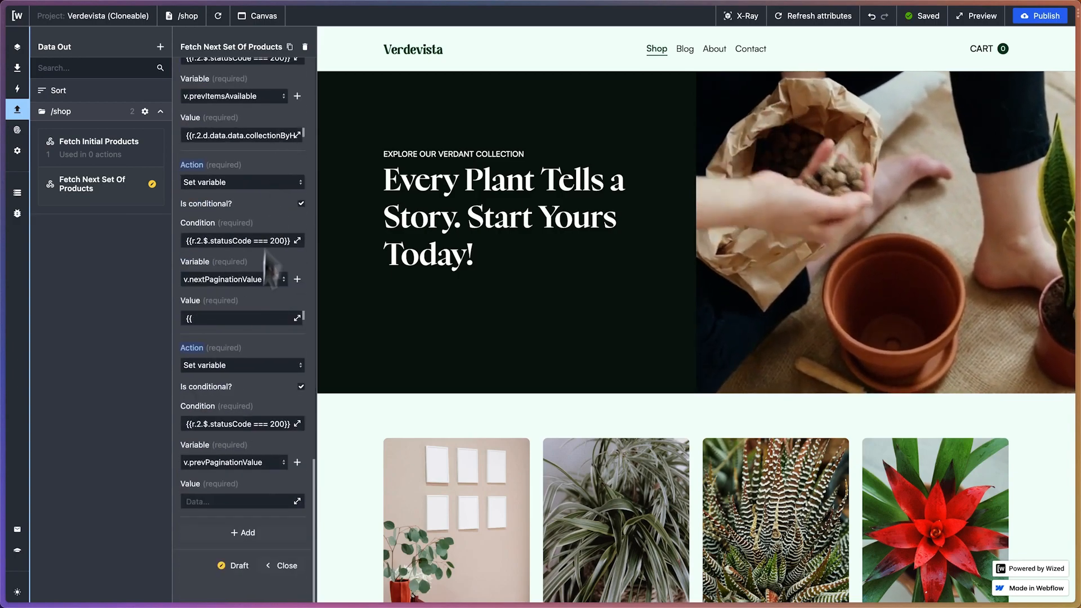
pyautogui.click(193, 347)
pyautogui.click(217, 368)
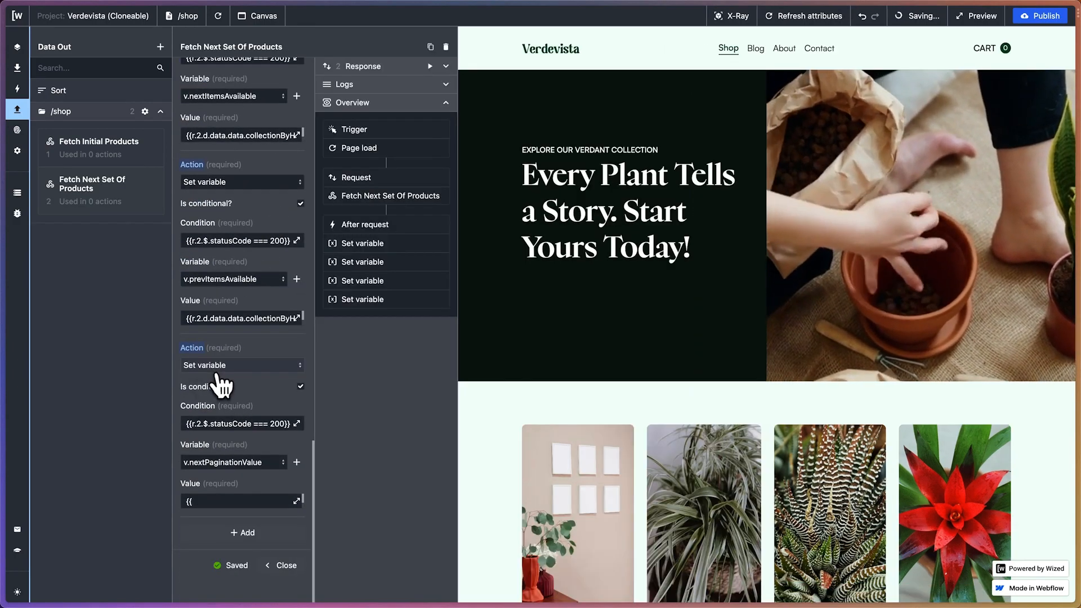
# - Expand the response of Fetch Next Set Of Products and run the request
pyautogui.click(446, 67)
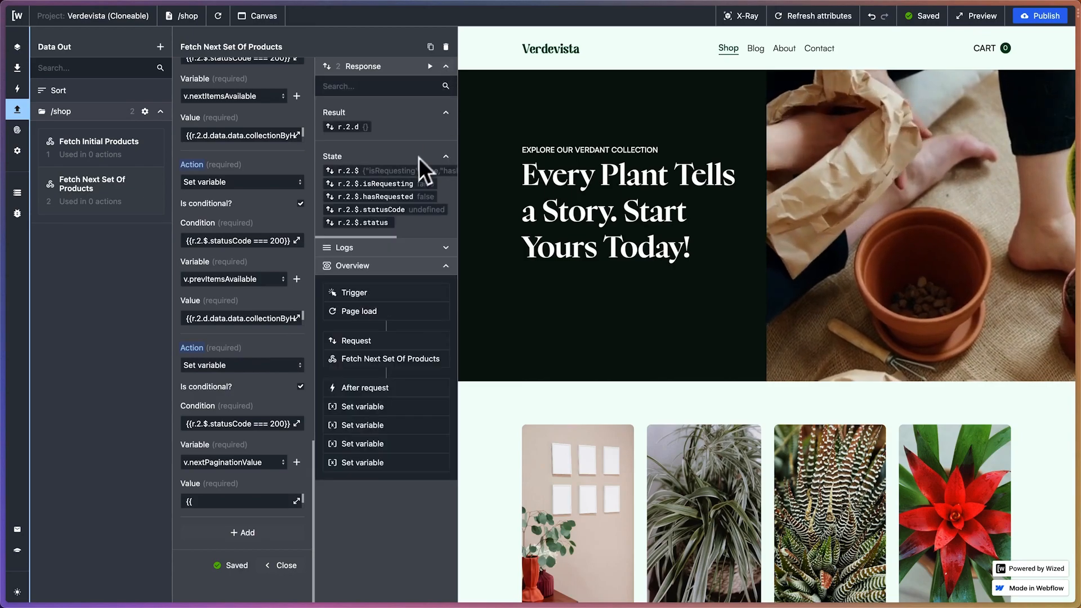
pyautogui.click(427, 67)
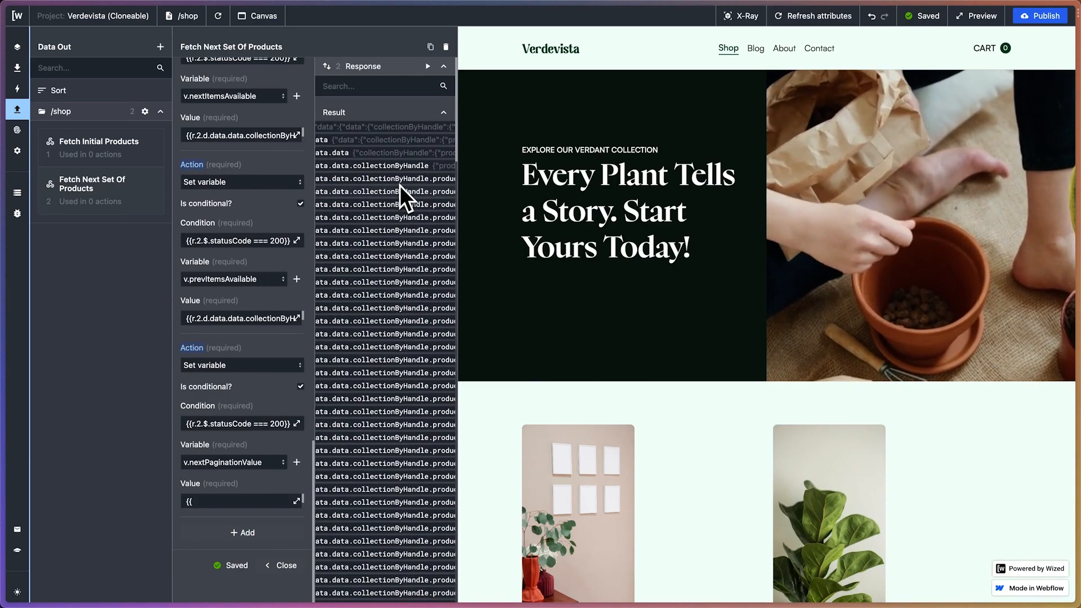
pyautogui.scroll(-1, 400, 185)
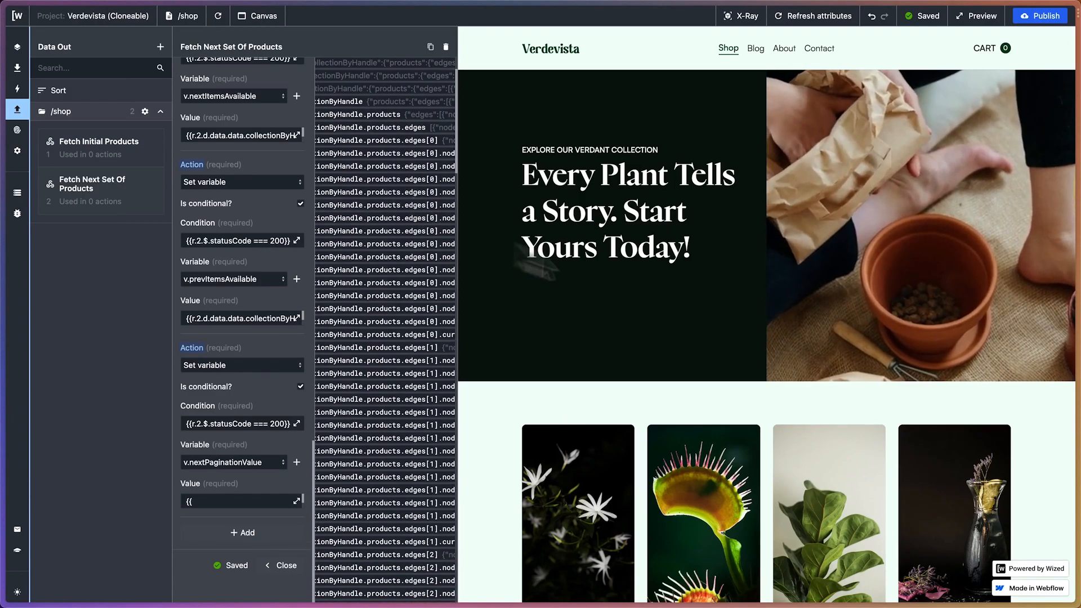
# - Examine the products loaded in the shop page preview and the collectionByHandle entries in the request's response
pyautogui.scroll(-3, 849, 355)
pyautogui.scroll(-5, 854, 346)
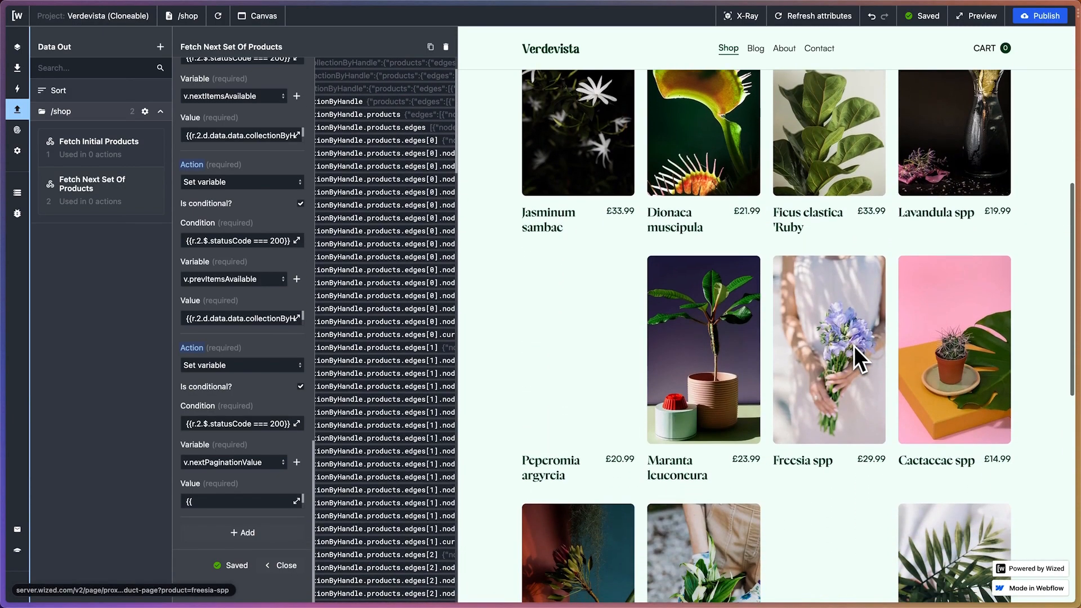
pyautogui.scroll(-7, 826, 471)
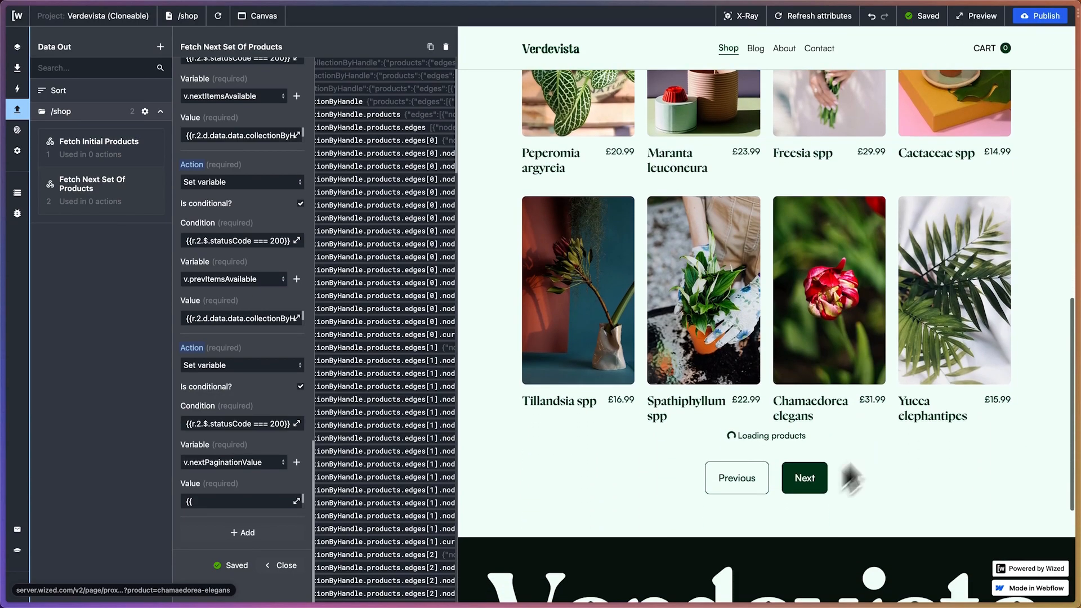
pyautogui.scroll(9, 864, 357)
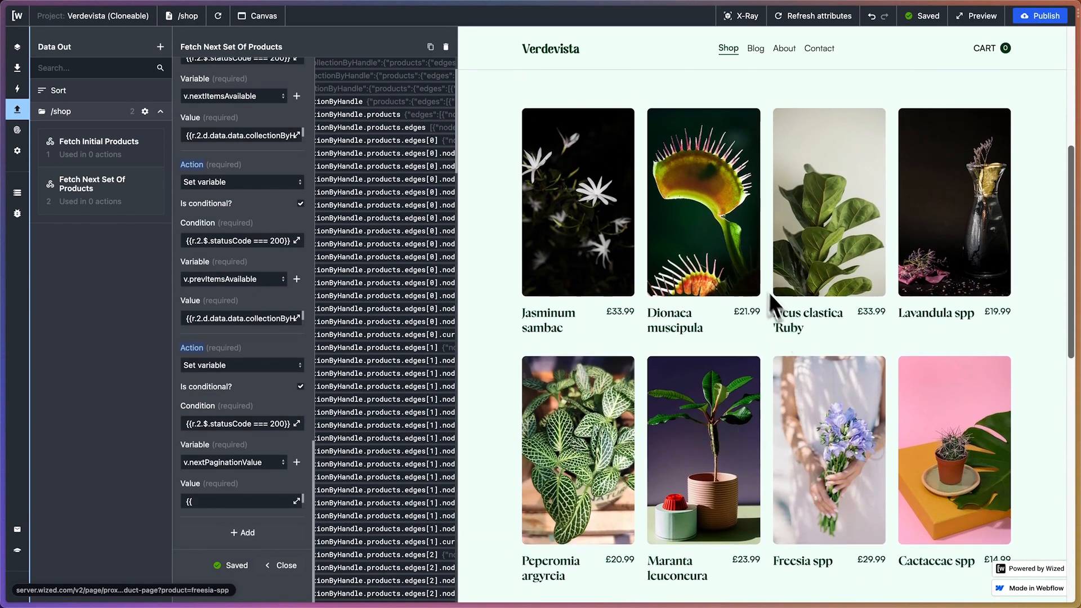
pyautogui.scroll(-1, 755, 276)
pyautogui.scroll(-5, 755, 276)
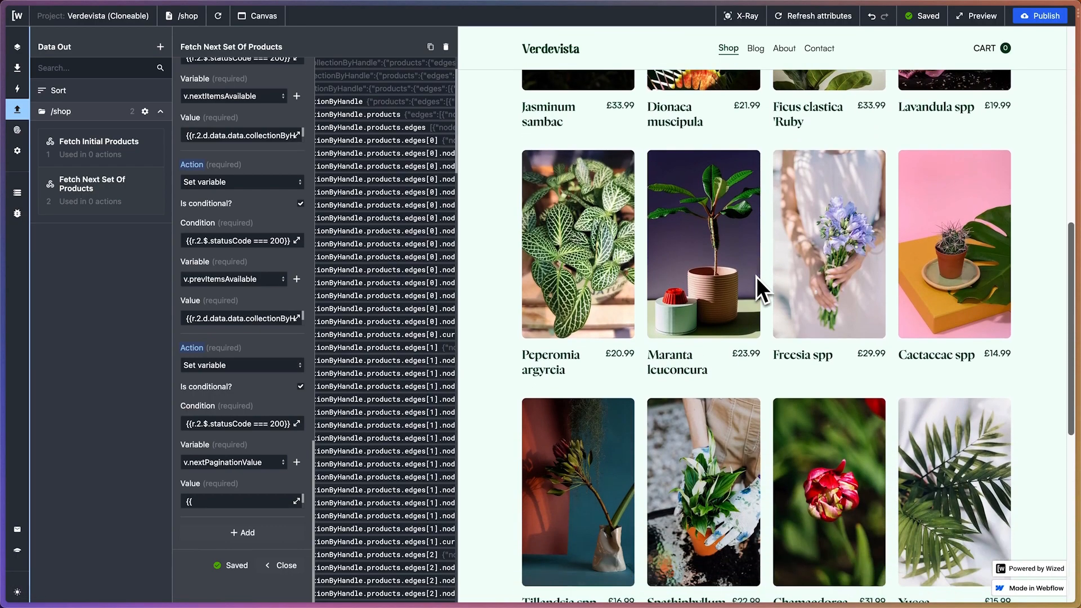
pyautogui.scroll(-1, 755, 276)
pyautogui.scroll(-15, 412, 348)
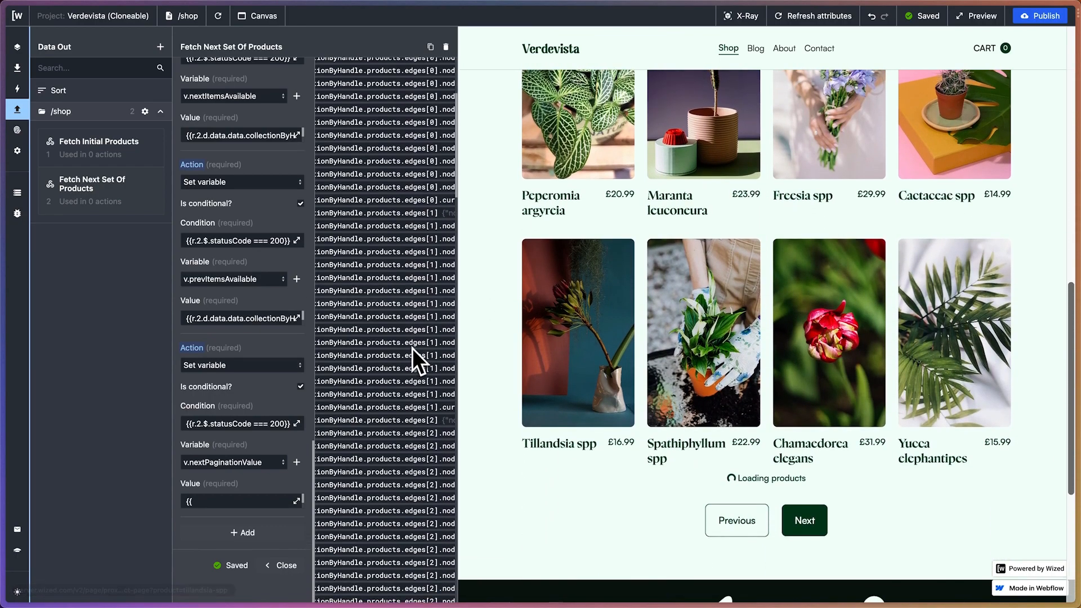
pyautogui.scroll(-6, 413, 348)
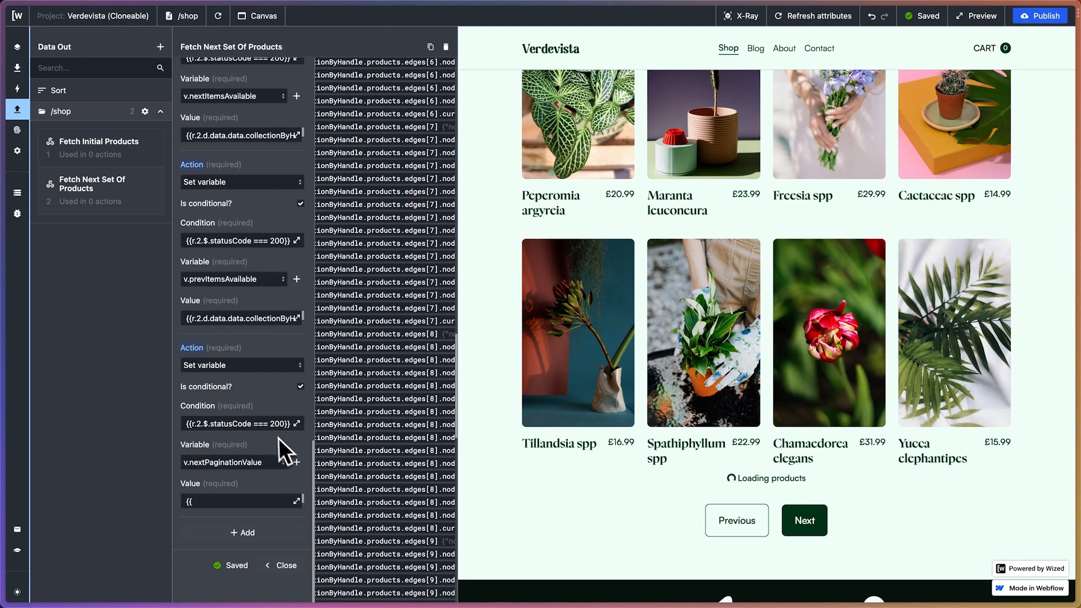
# - Add a Set variable action to Fetch Next Set Of Products and choose v.prevPaginationValue as its variable
pyautogui.click(248, 533)
pyautogui.scroll(-1, 257, 506)
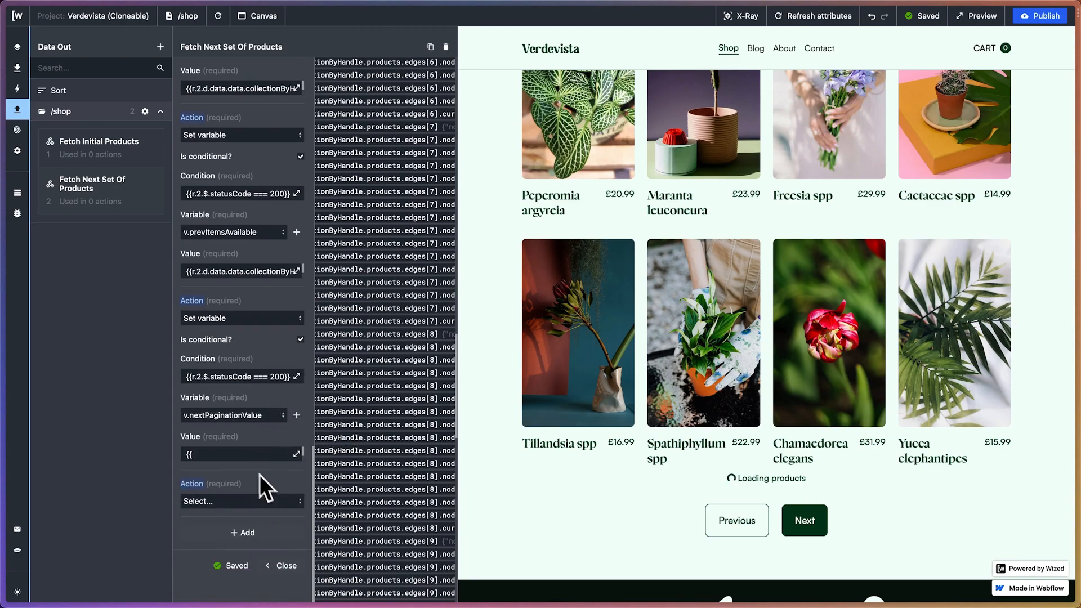
pyautogui.click(236, 502)
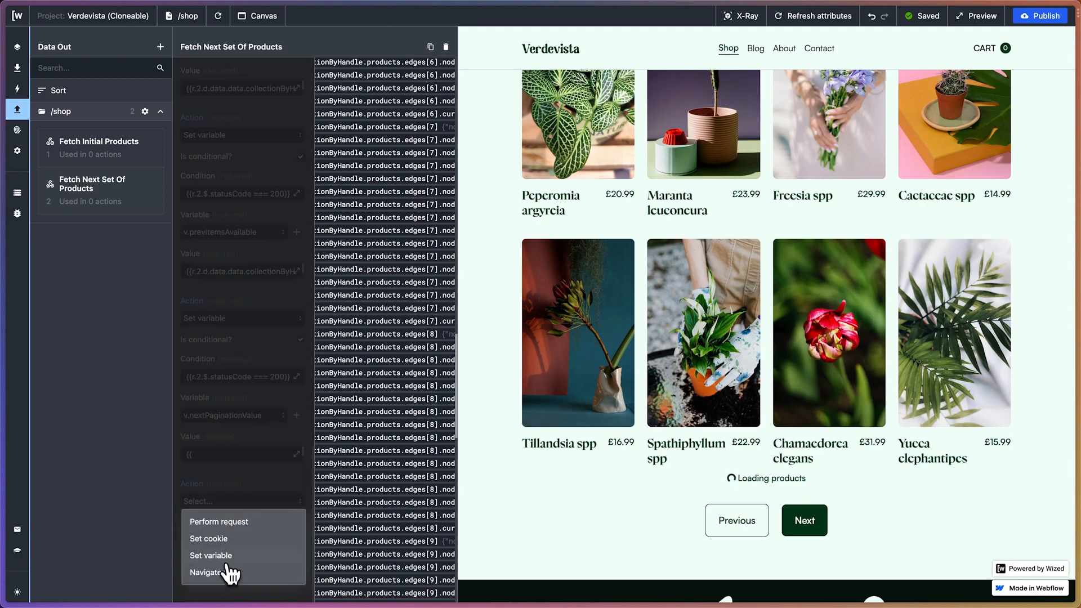
pyautogui.click(219, 555)
pyautogui.scroll(-2, 242, 496)
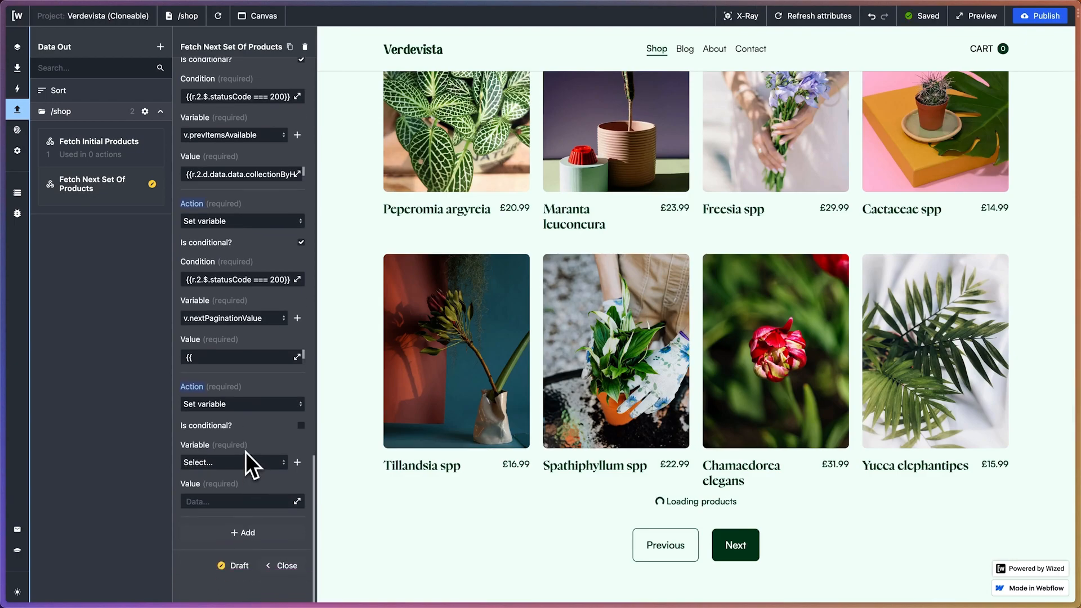
pyautogui.click(235, 462)
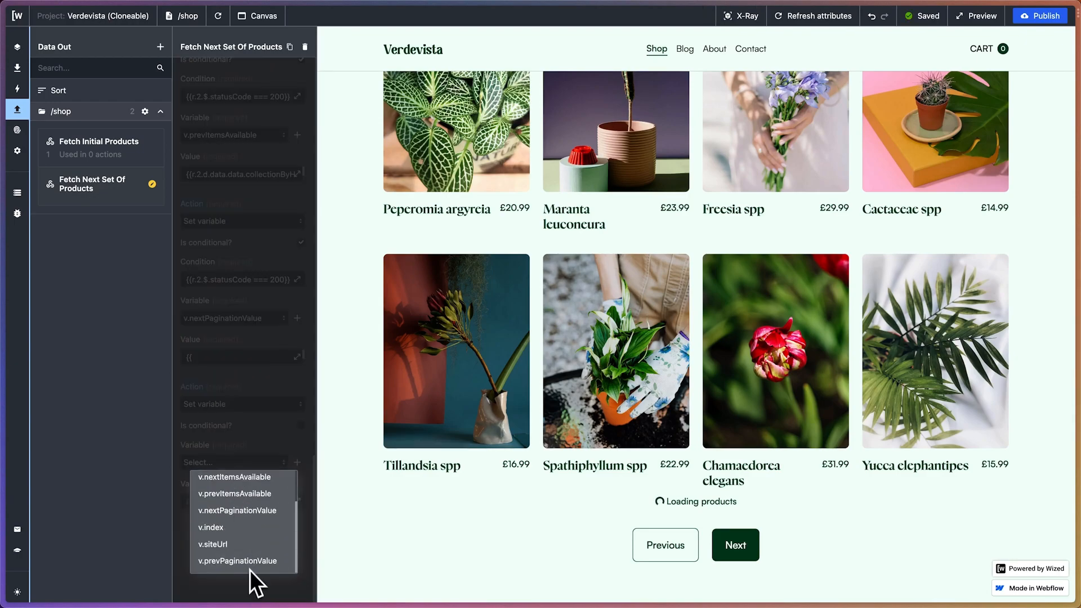
pyautogui.click(237, 561)
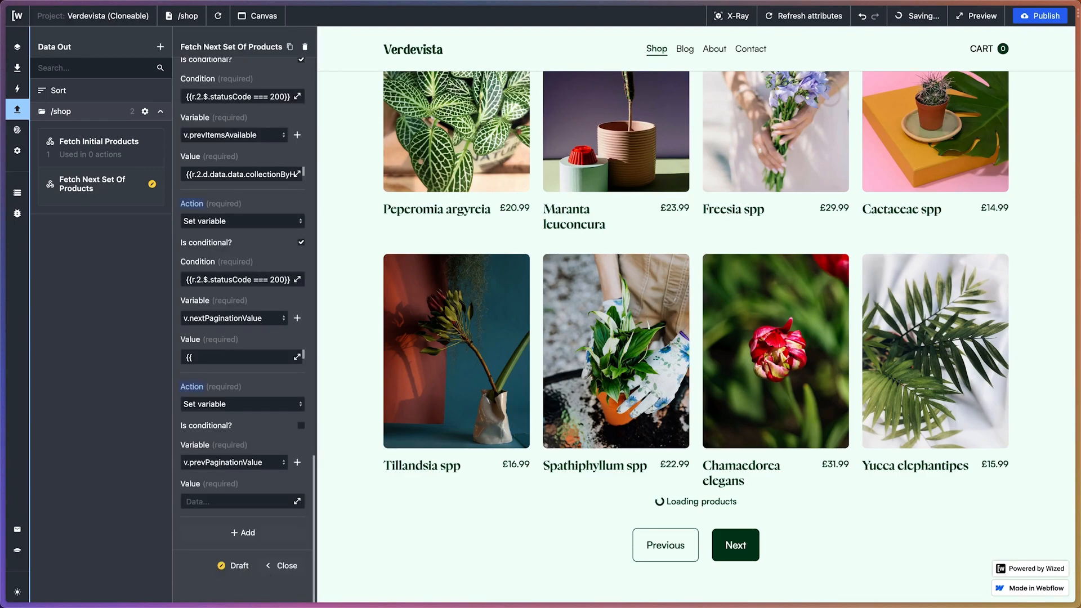
# - Look through the data sources offered for the v.prevPaginationValue action's value, including the Fetch Initial Products results
pyautogui.click(297, 502)
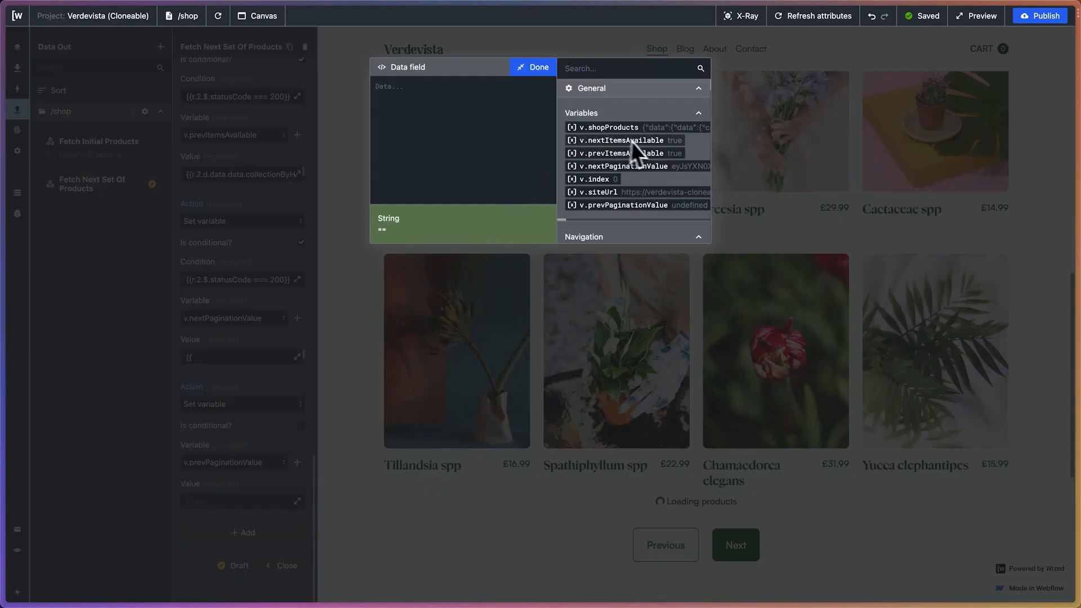
pyautogui.scroll(-10, 647, 148)
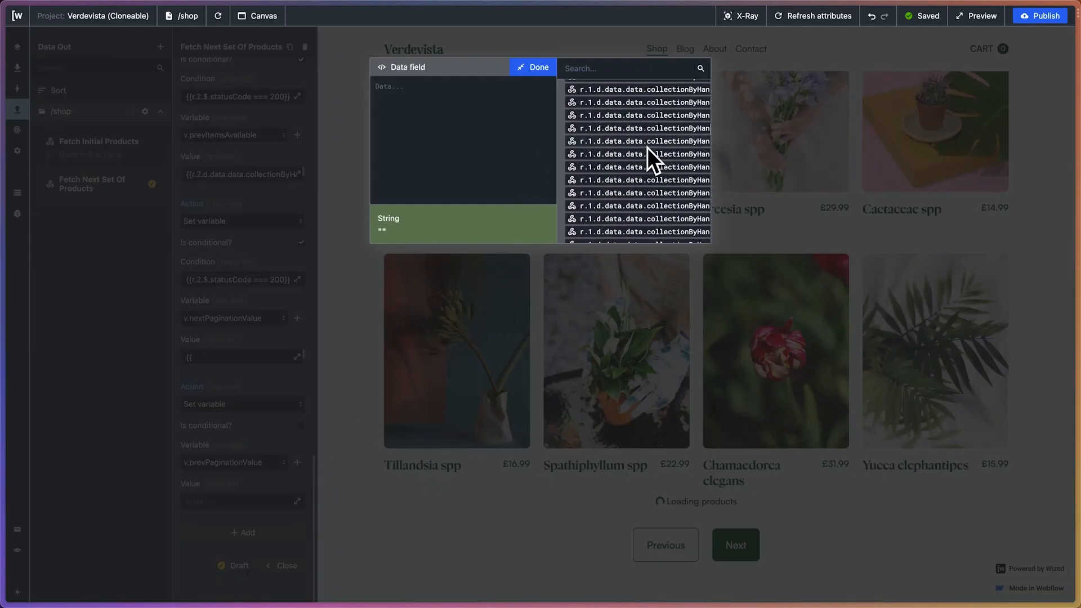
pyautogui.scroll(10, 647, 147)
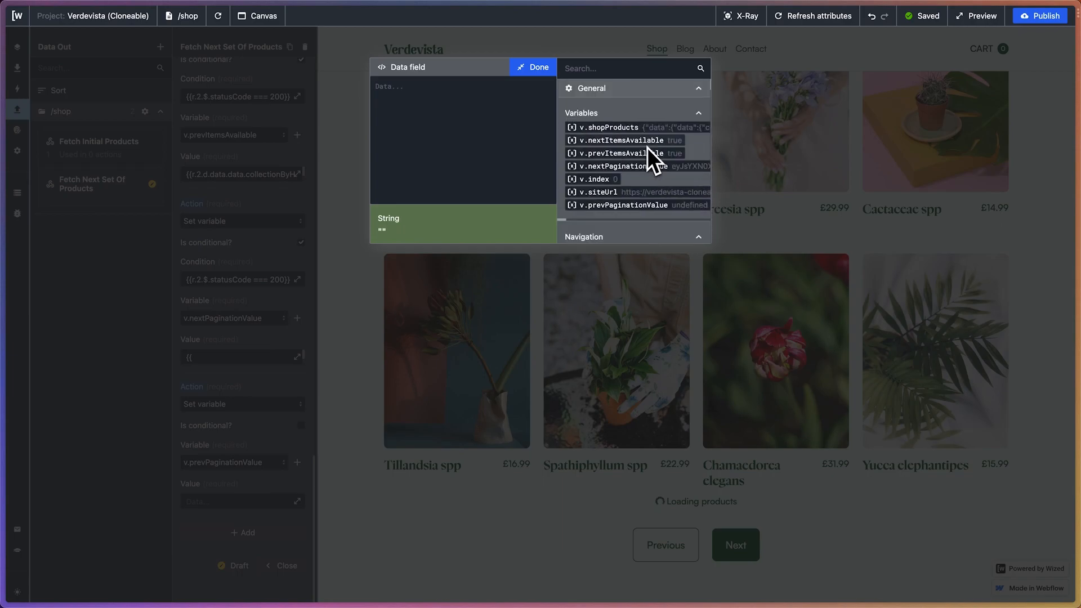
pyautogui.scroll(-2, 647, 147)
pyautogui.click(699, 143)
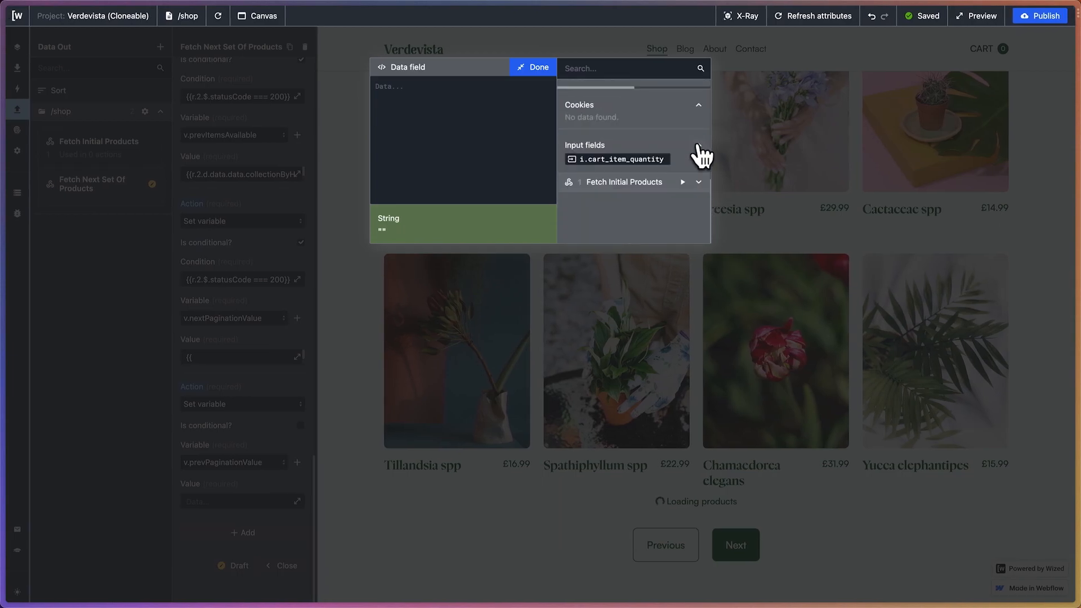
pyautogui.scroll(6, 634, 150)
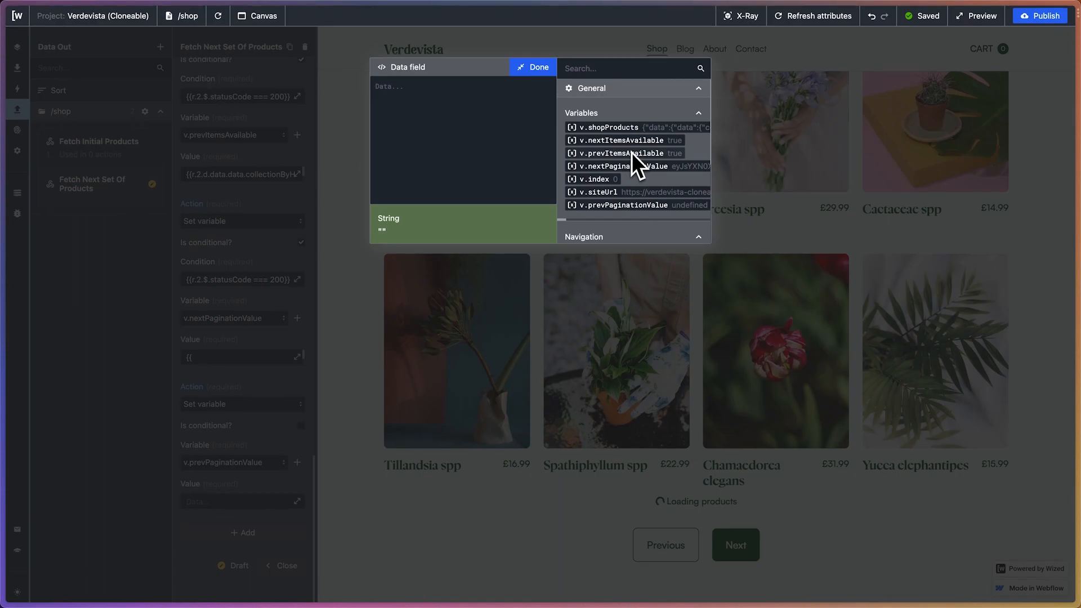
pyautogui.scroll(-1, 625, 149)
pyautogui.scroll(-5, 619, 146)
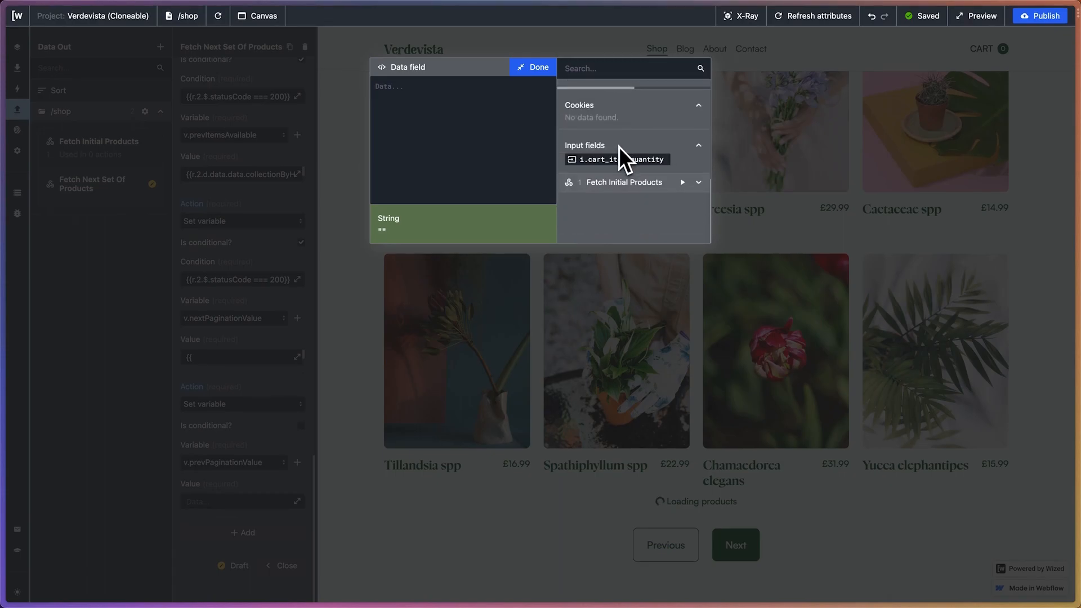
pyautogui.click(699, 182)
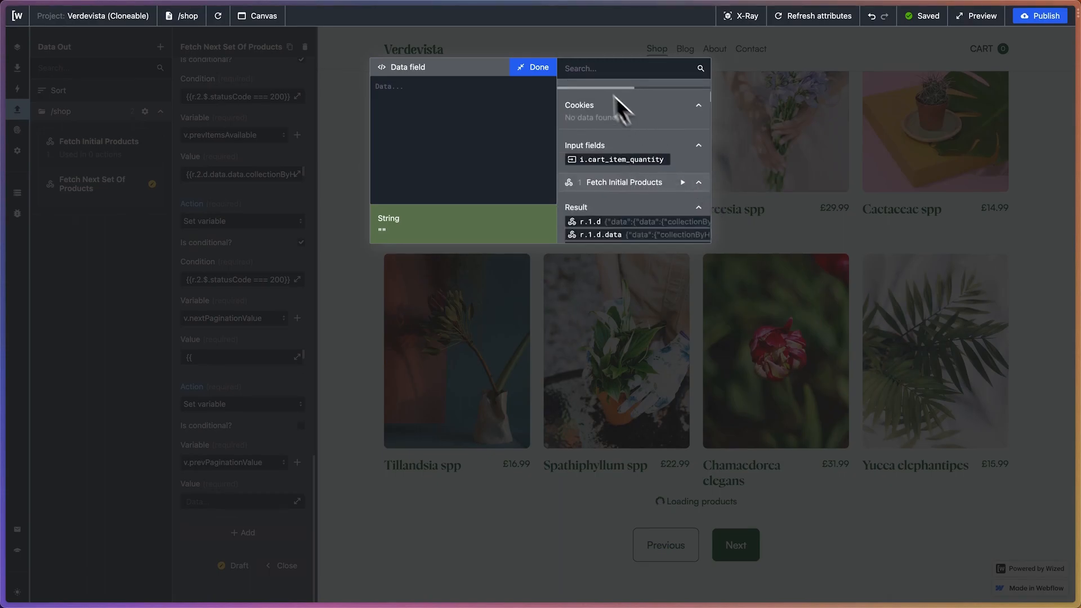
pyautogui.click(557, 72)
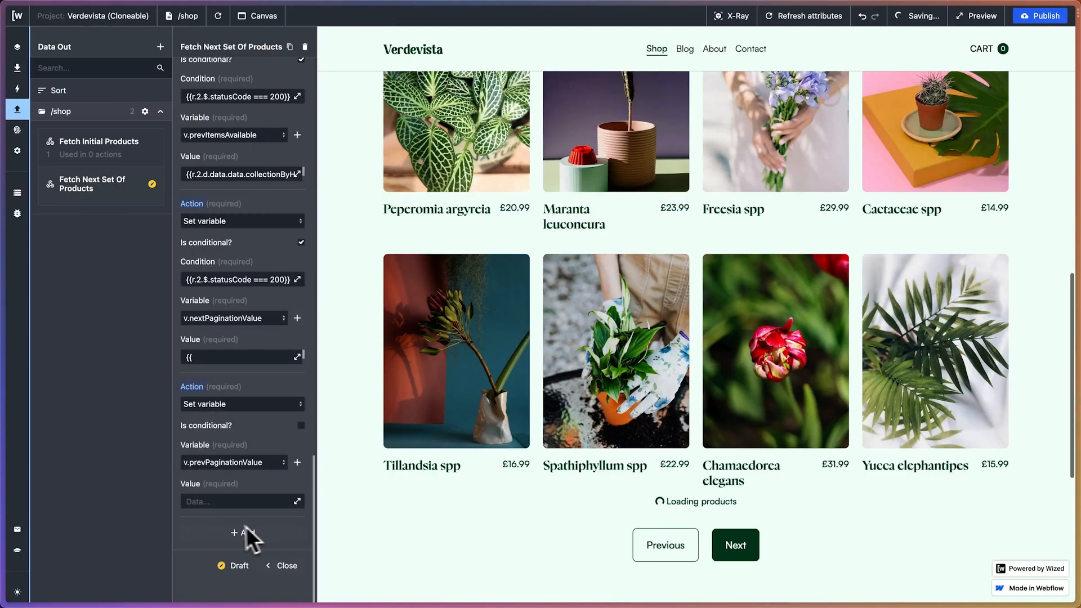
# - Review the v.nextPaginationValue action's value expression and remove the unfinished v.prevPaginationValue action
pyautogui.scroll(1, 261, 347)
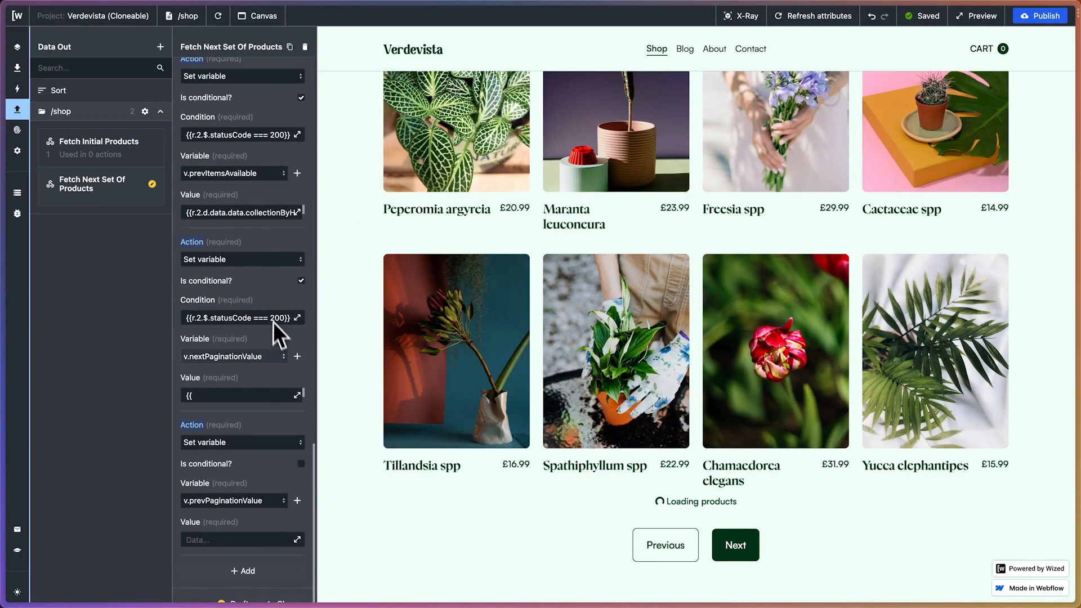
pyautogui.click(296, 395)
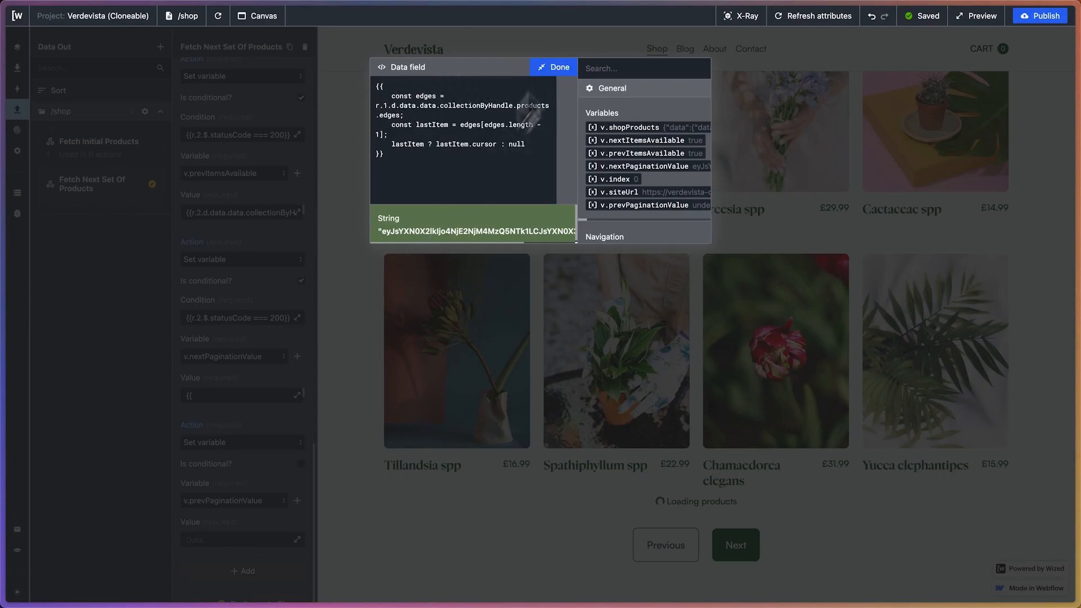
pyautogui.click(554, 64)
pyautogui.click(194, 426)
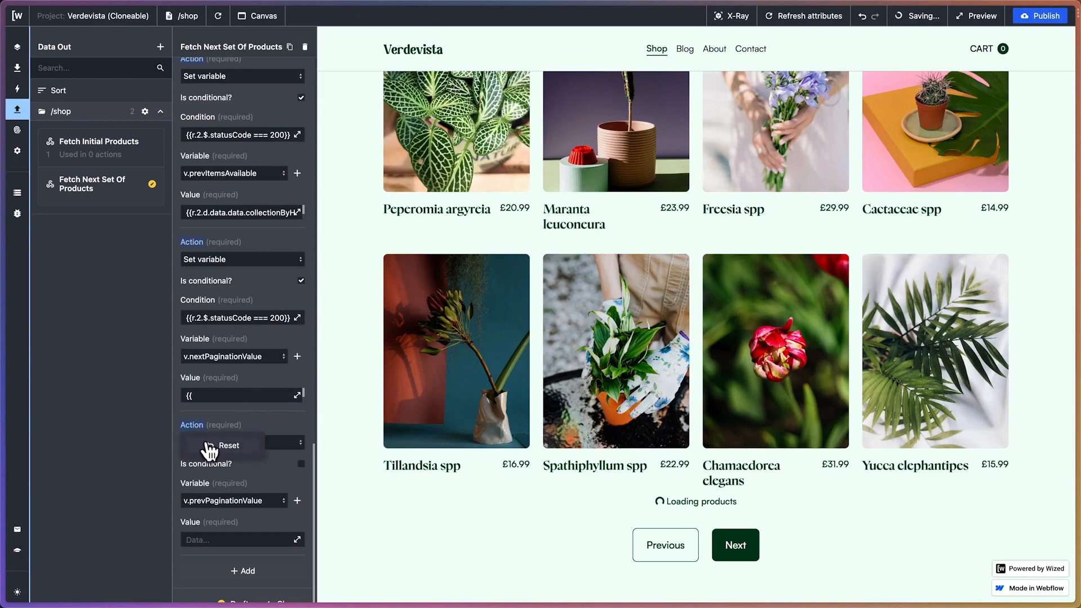
pyautogui.click(209, 444)
# - Locate the first product edge's cursor in the response of Fetch Next Set Of Products and copy its path
pyautogui.hscroll(5, 426, 259)
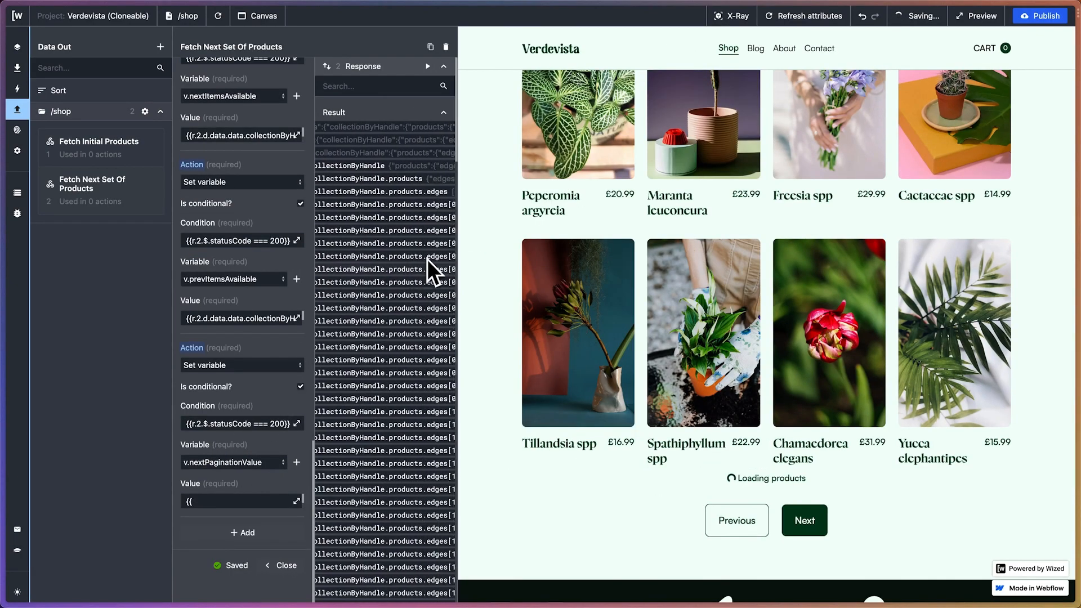
pyautogui.hscroll(3, 427, 259)
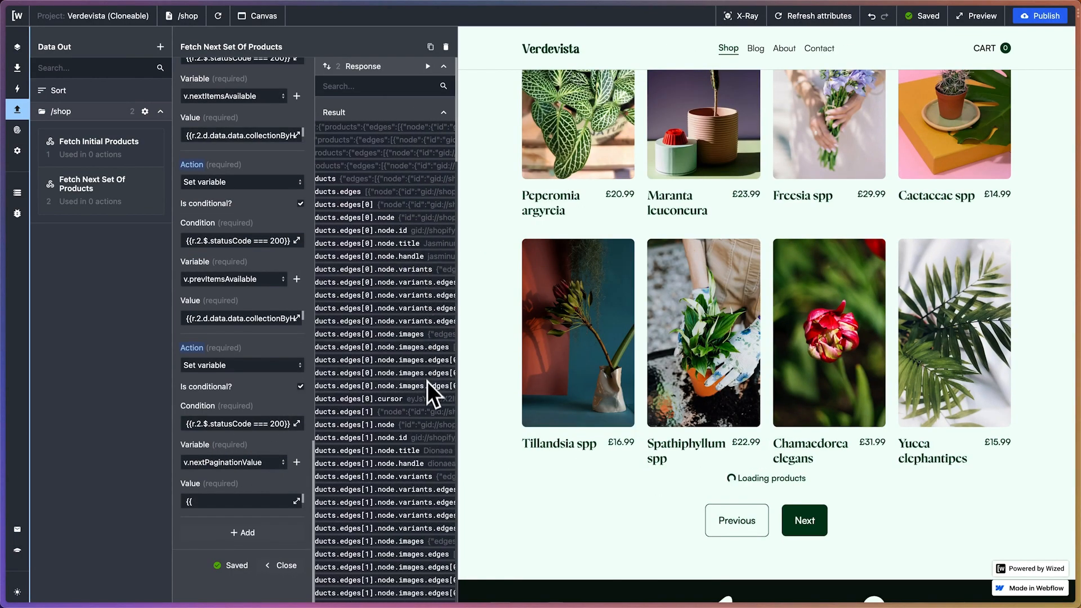
pyautogui.hscroll(-8, 332, 405)
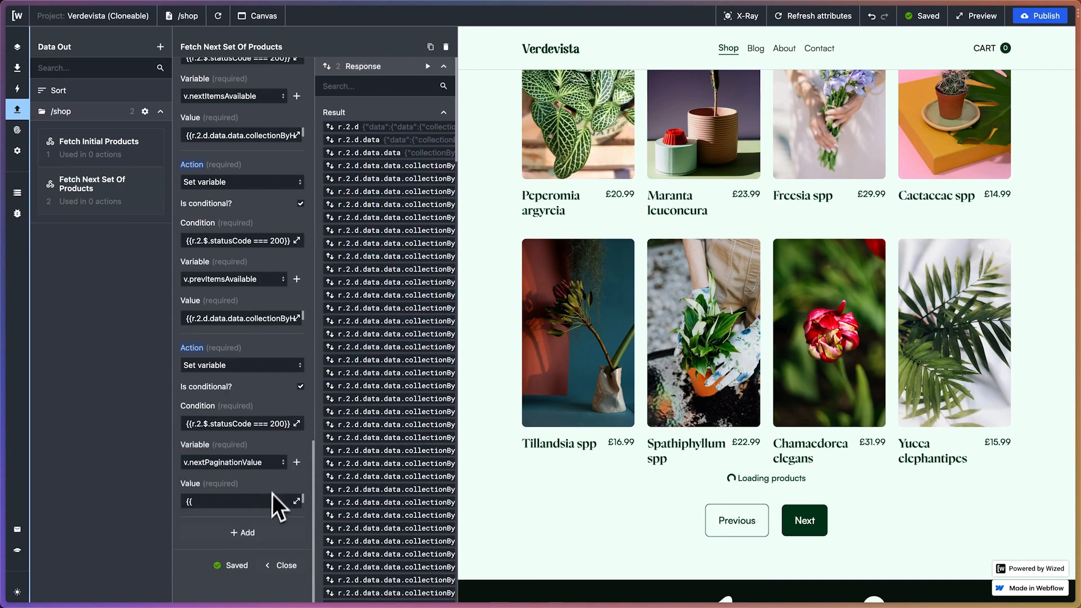
# - Add another Set variable action after the v.nextPaginationValue action, with v.prevPaginationValue as its variable
pyautogui.click(254, 532)
pyautogui.click(236, 503)
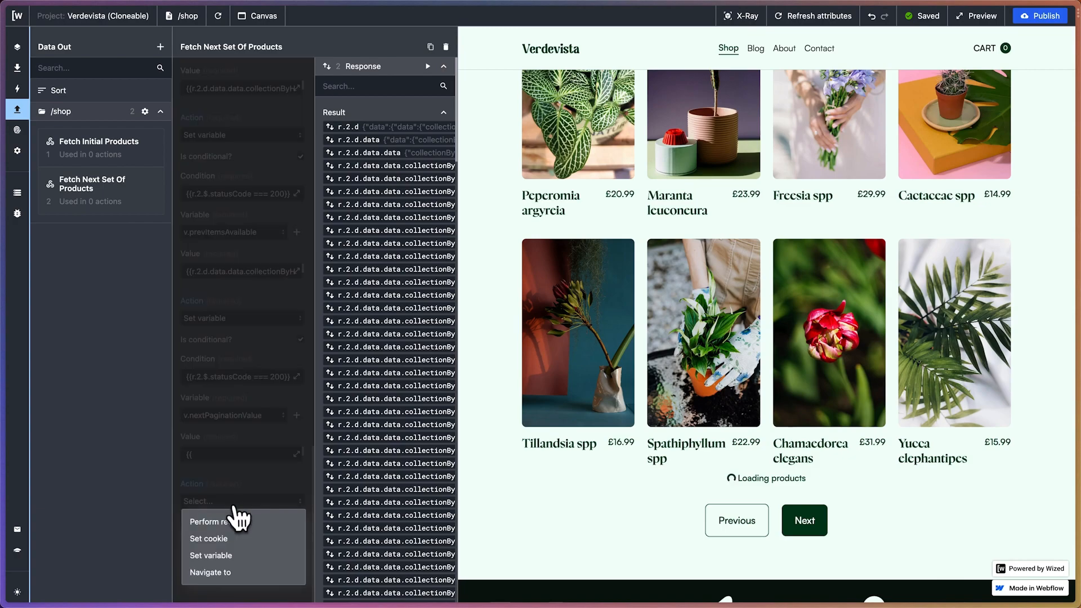
pyautogui.click(237, 561)
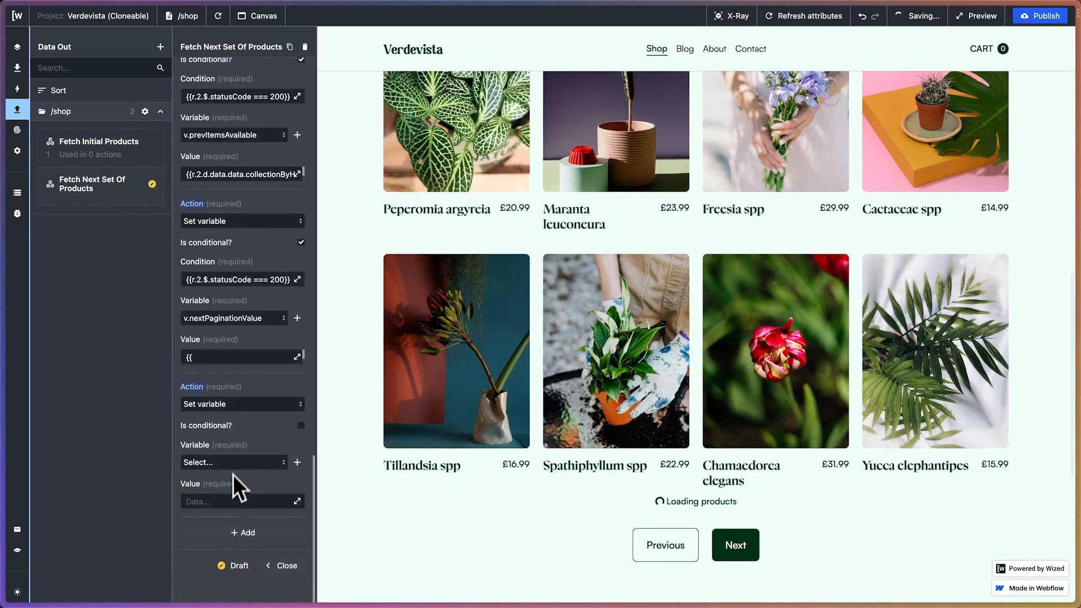
pyautogui.click(233, 463)
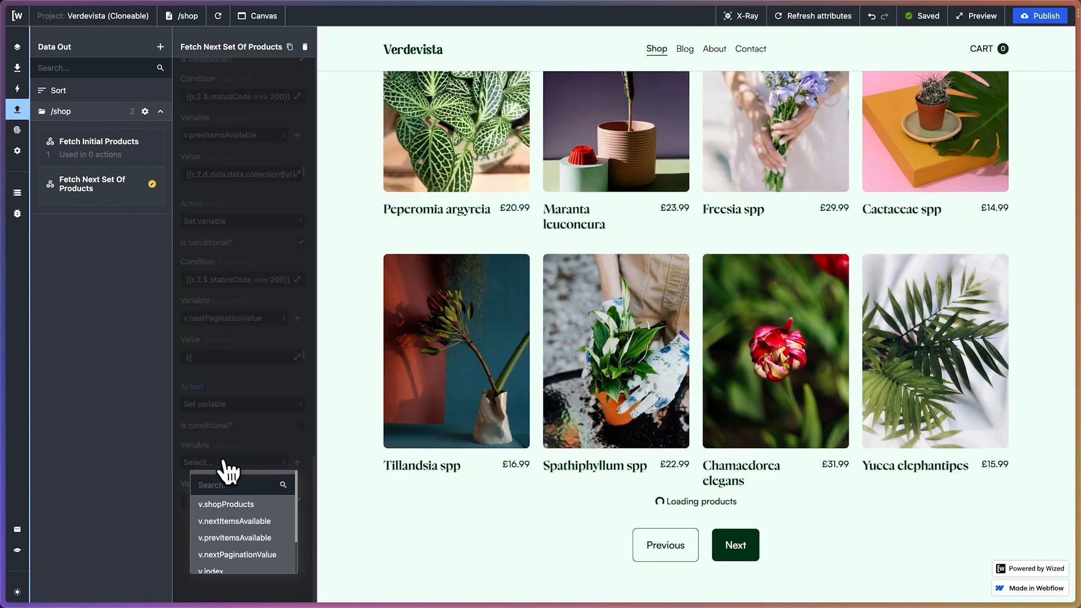
pyautogui.click(246, 560)
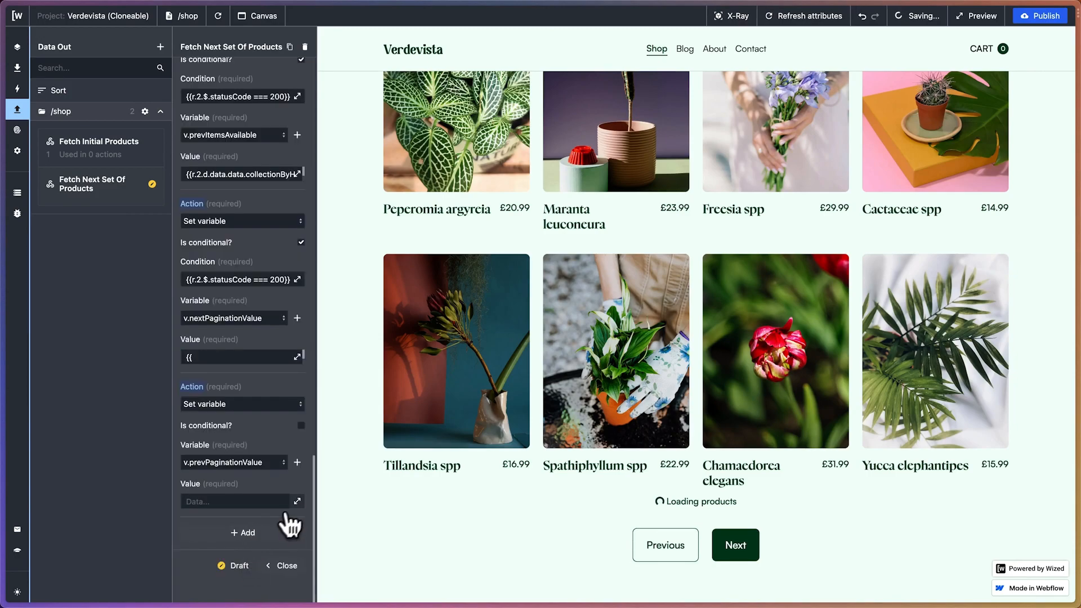
# - Set the v.prevPaginationValue action's value to {{r.2.d.data.data.collectionByHandle.products.edges[0].cursor}}
pyautogui.click(296, 501)
pyautogui.write('r.2.d.data.data.collectionByHandle.products.edges[0].cursor')
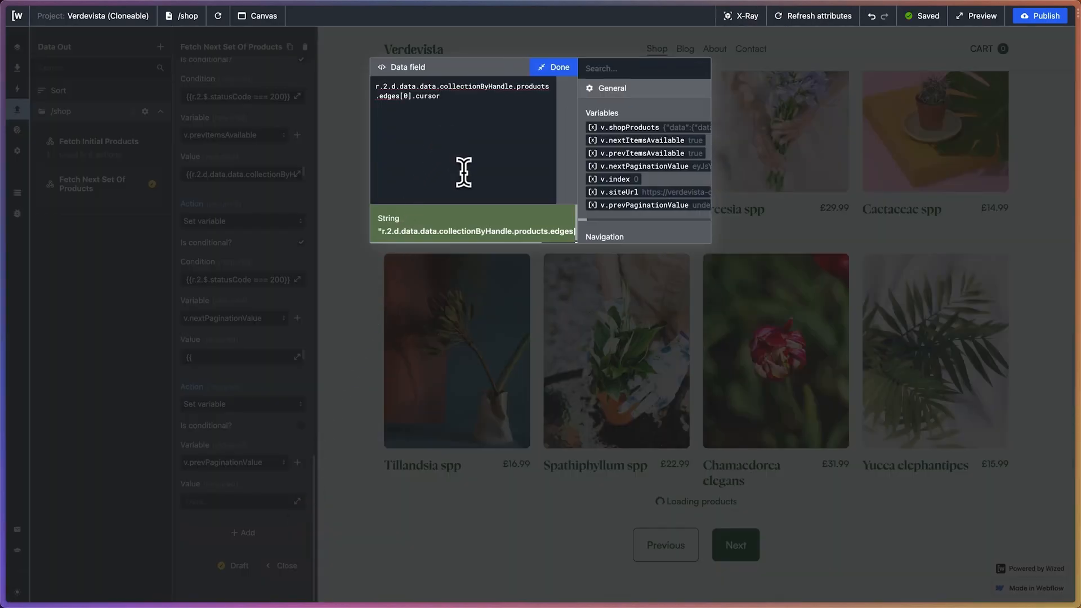
pyautogui.write('{{r.2.d.data.data.collectionByH')
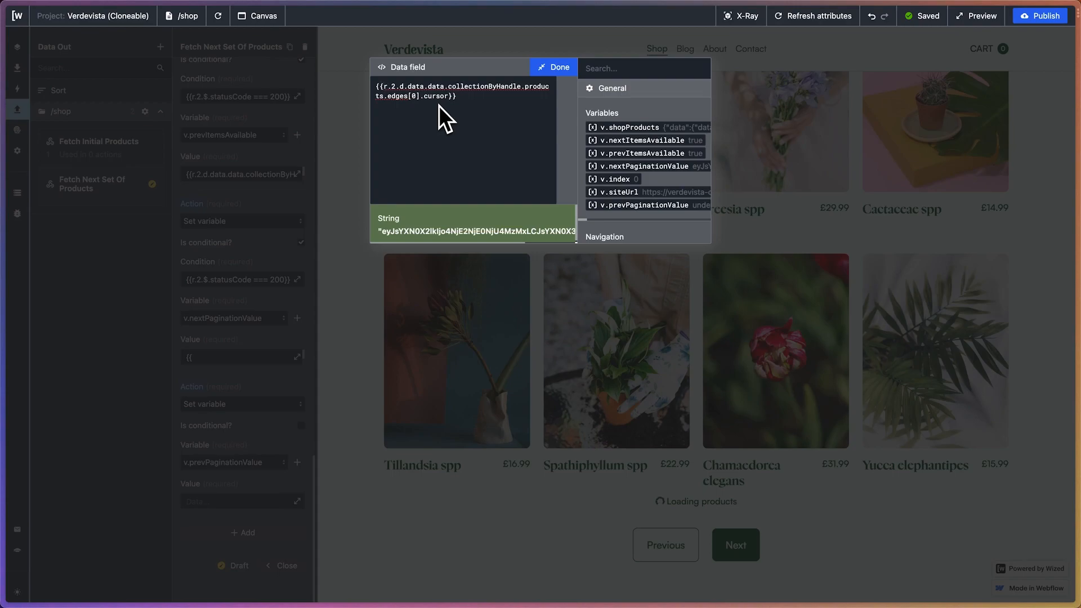
pyautogui.click(545, 68)
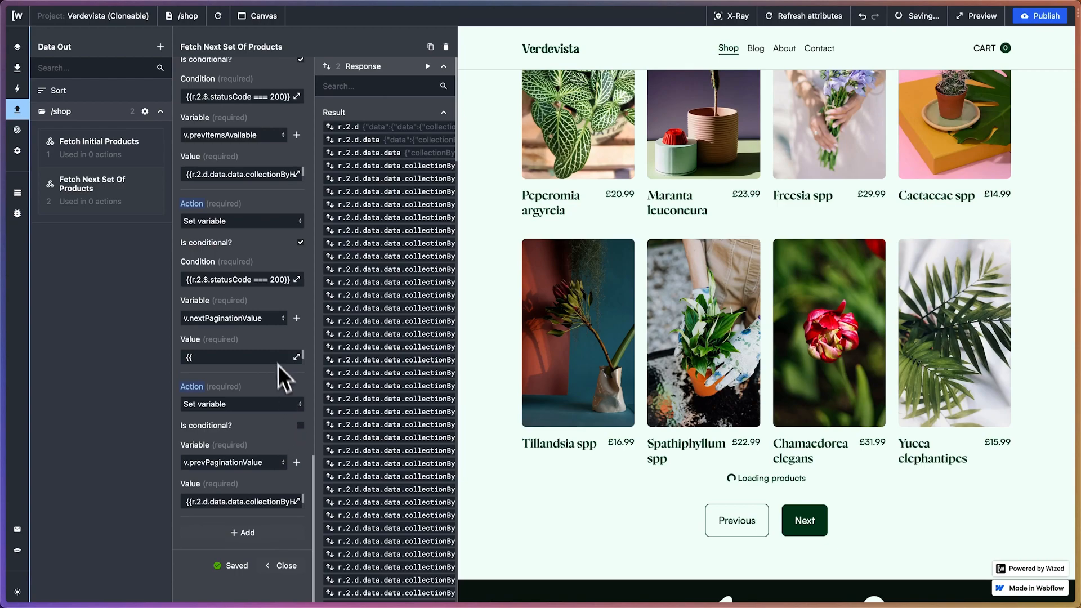
# - Make the v.prevPaginationValue action conditional, reusing the condition {{r.2.$.statusCode === 200}} from the v.nextPaginationValue action
pyautogui.tripleClick(227, 280)
pyautogui.hotkey('ctrl', 'c')
pyautogui.click(230, 262)
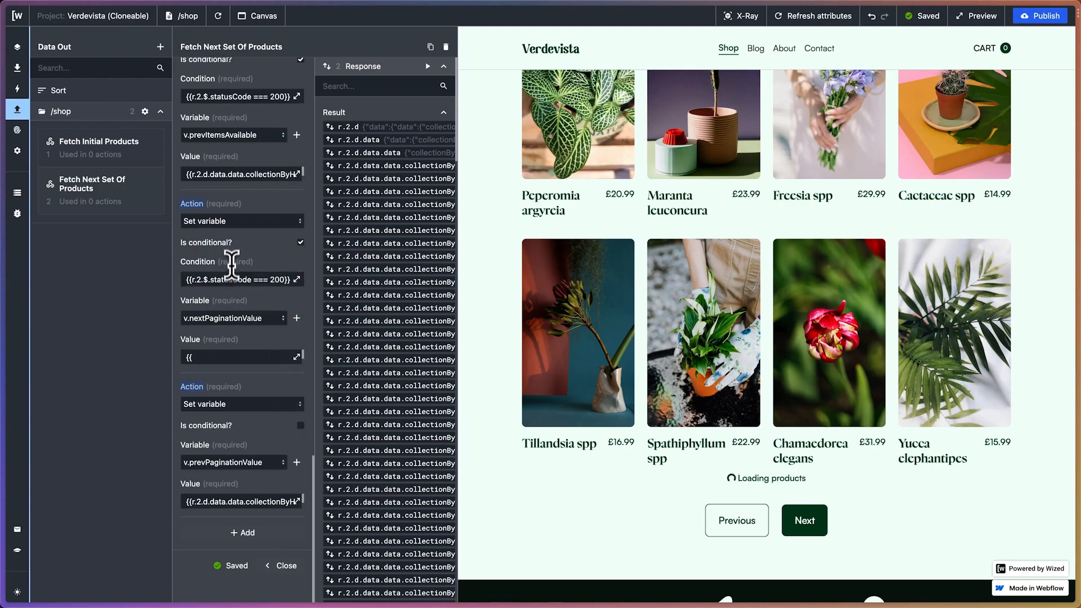
pyautogui.click(301, 426)
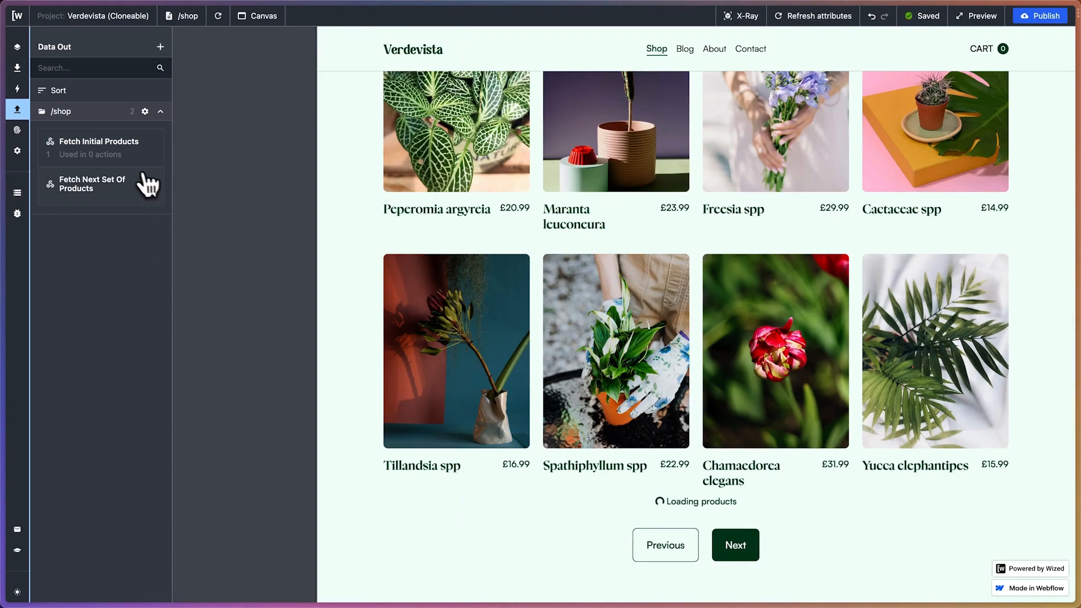
pyautogui.click(132, 172)
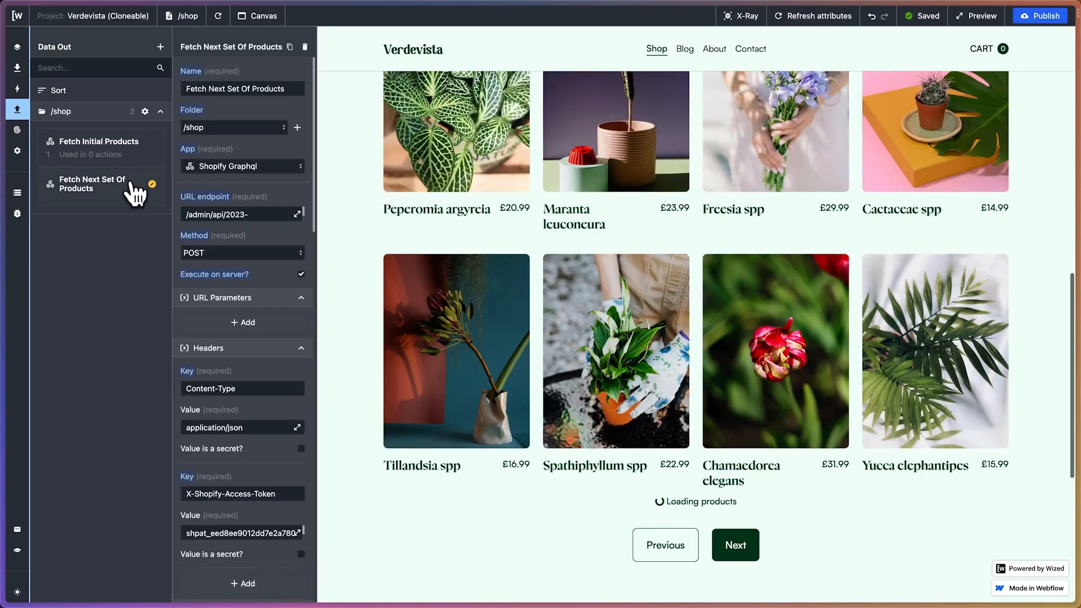
pyautogui.scroll(-5, 232, 474)
pyautogui.click(214, 424)
pyautogui.hotkey('ctrl', 'v')
pyautogui.click(274, 407)
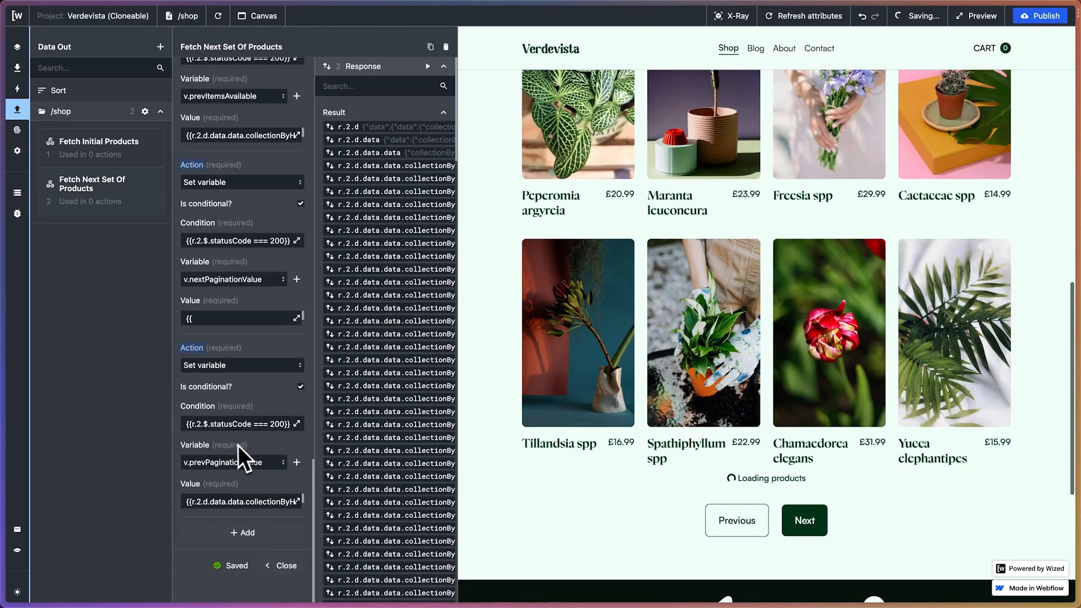
# - Reload the shop page and rerun Fetch Next Set Of Products to check the product list in the preview
pyautogui.scroll(1, 263, 393)
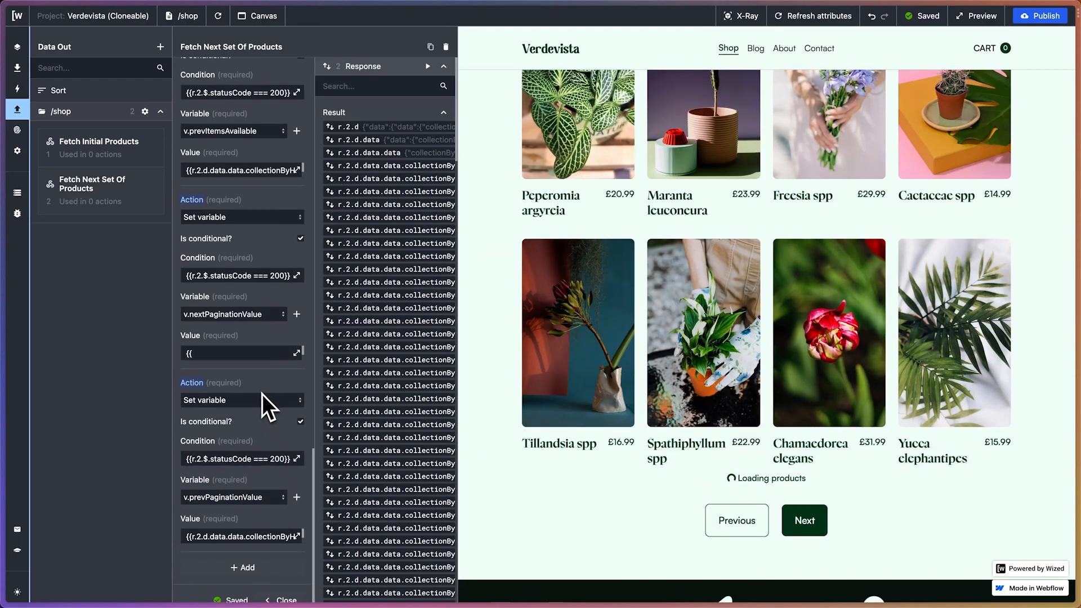
pyautogui.scroll(-1, 262, 394)
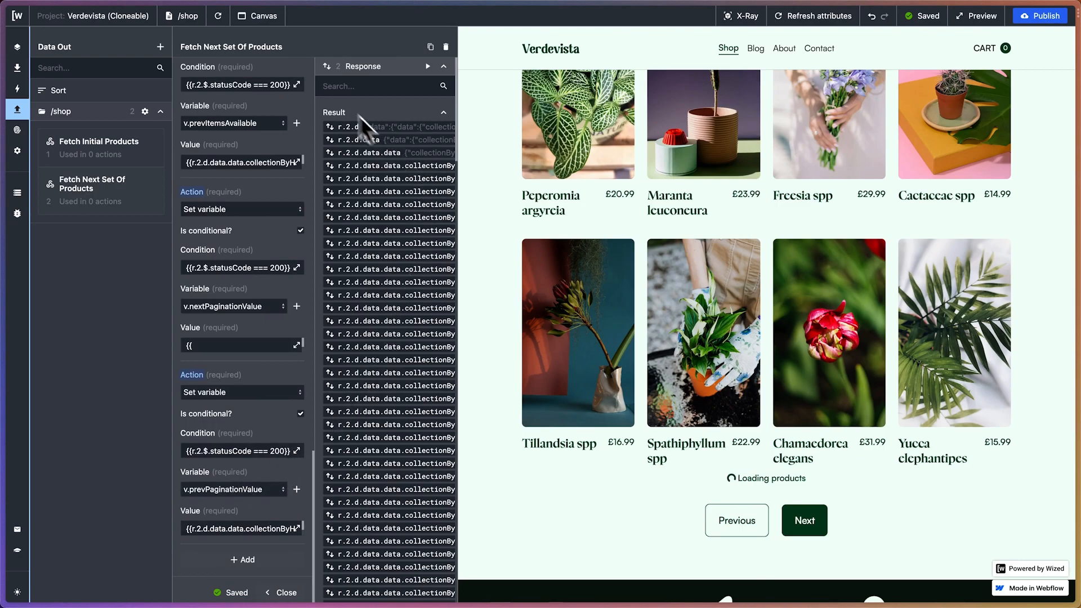
pyautogui.click(251, 16)
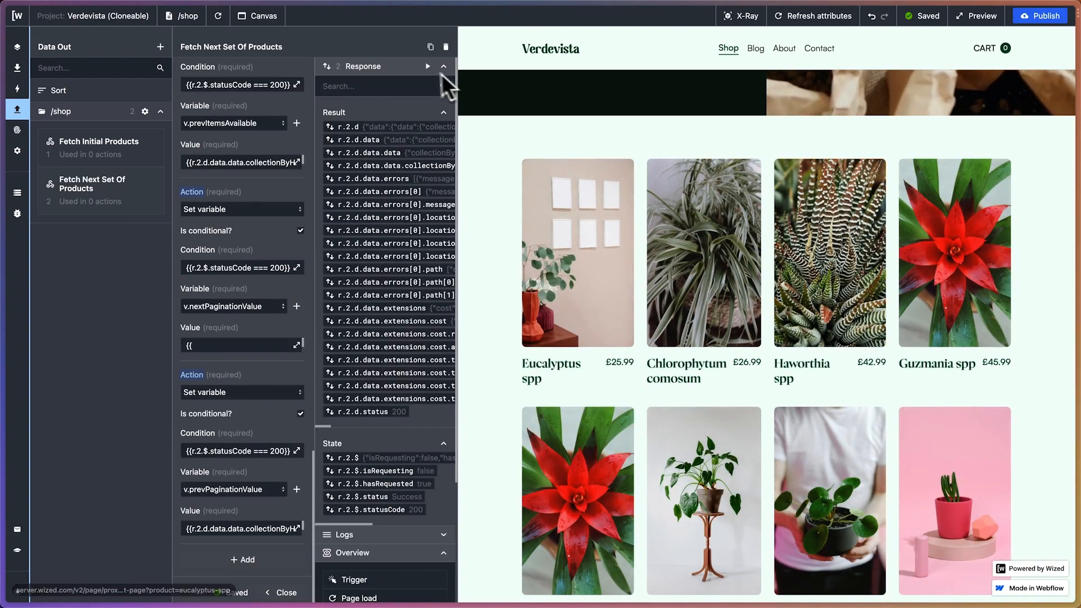
pyautogui.click(429, 67)
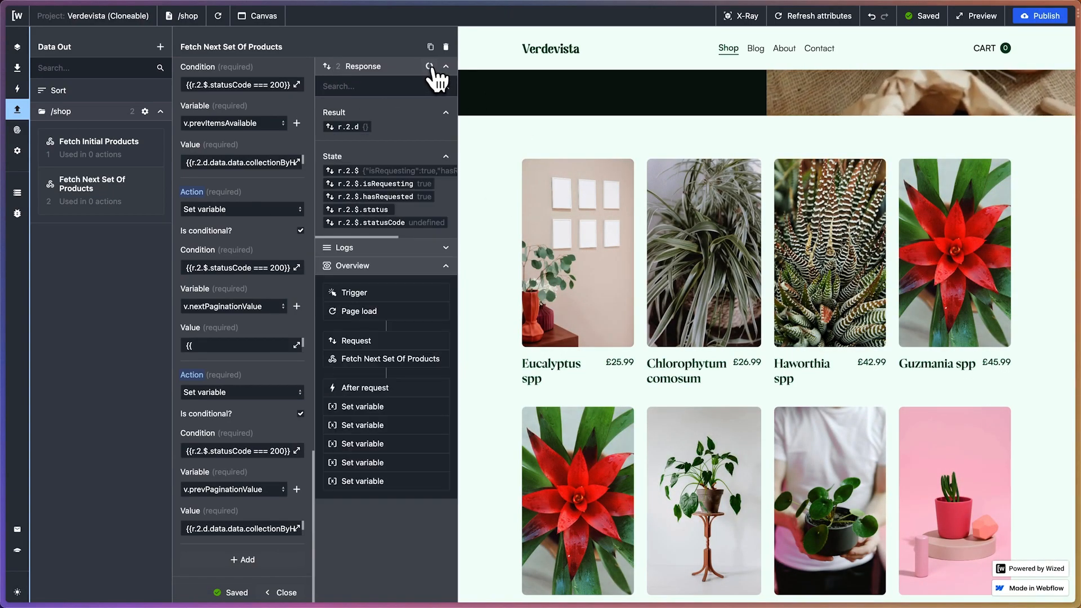
pyautogui.scroll(-4, 678, 190)
pyautogui.scroll(-5, 678, 190)
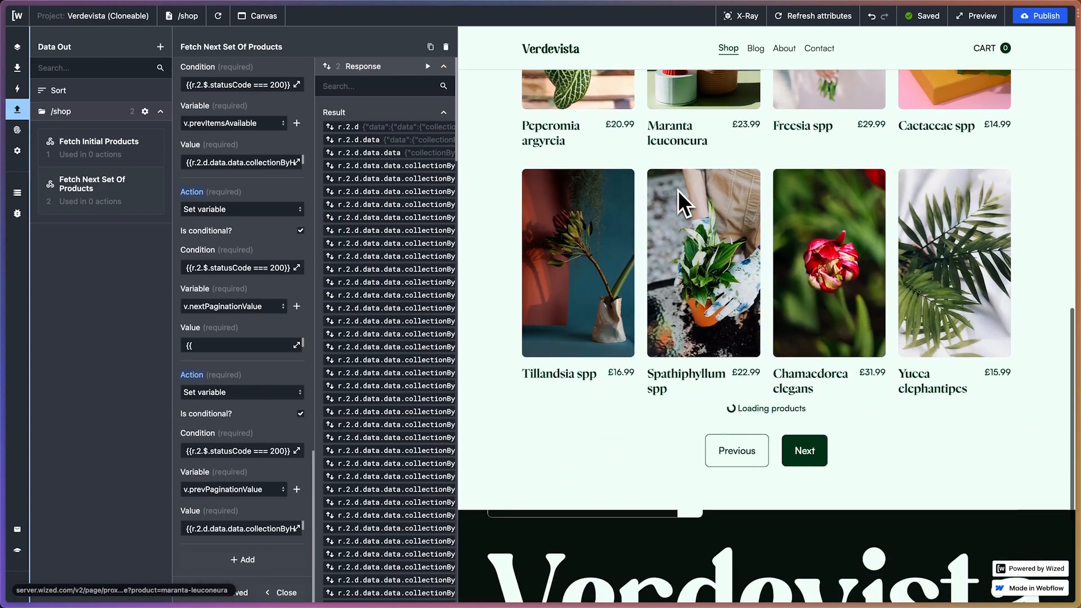
# - Remove the attribute trigger using shop_product_item from the Fetch Next Set Of Products request
pyautogui.scroll(15, 678, 191)
pyautogui.scroll(-3, 678, 190)
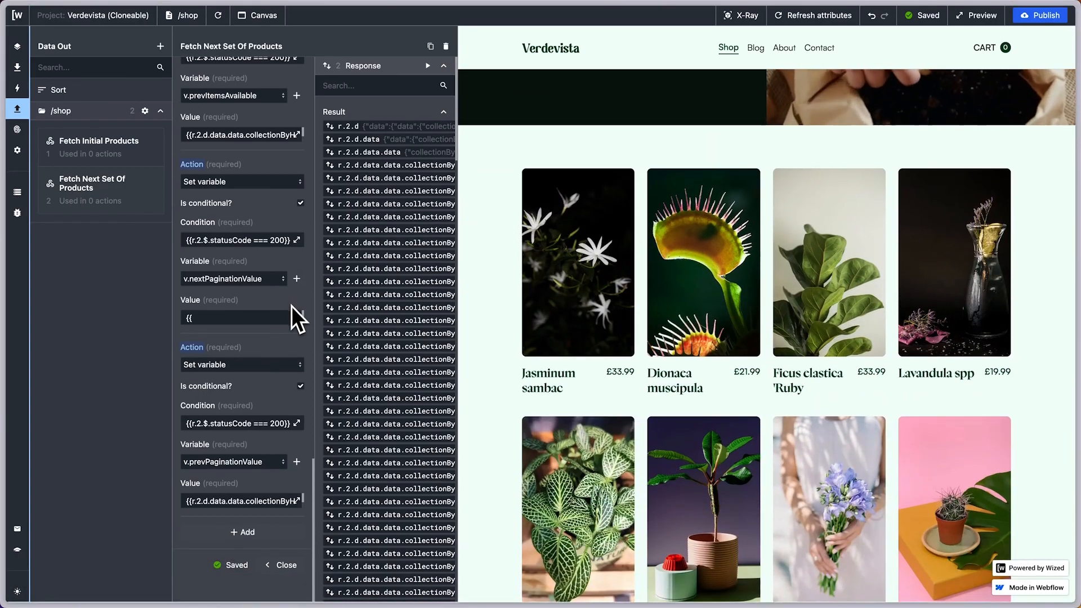
pyautogui.scroll(6, 259, 471)
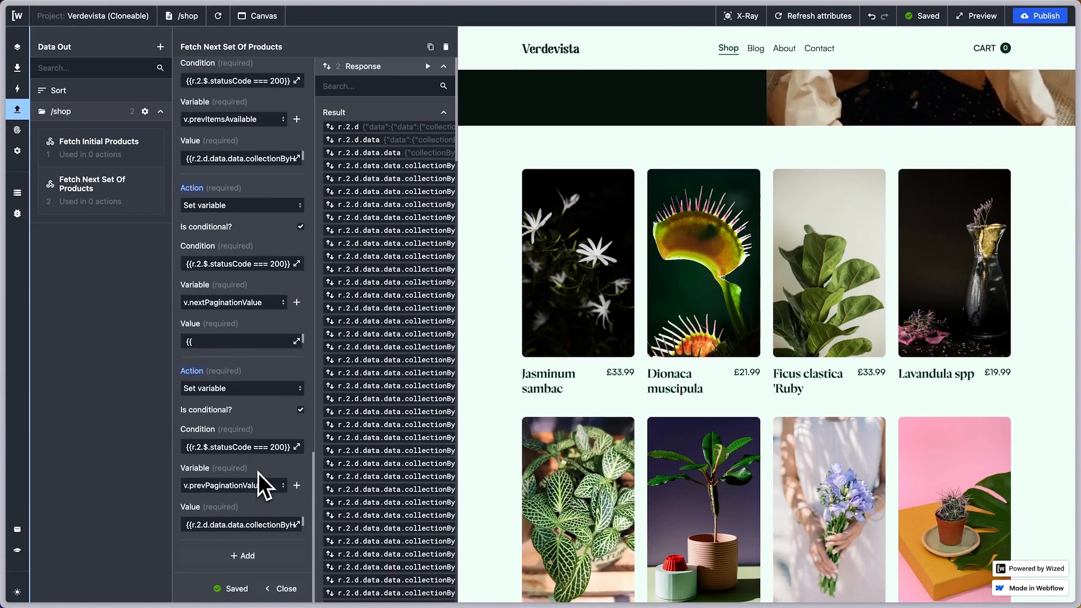
pyautogui.scroll(7, 257, 472)
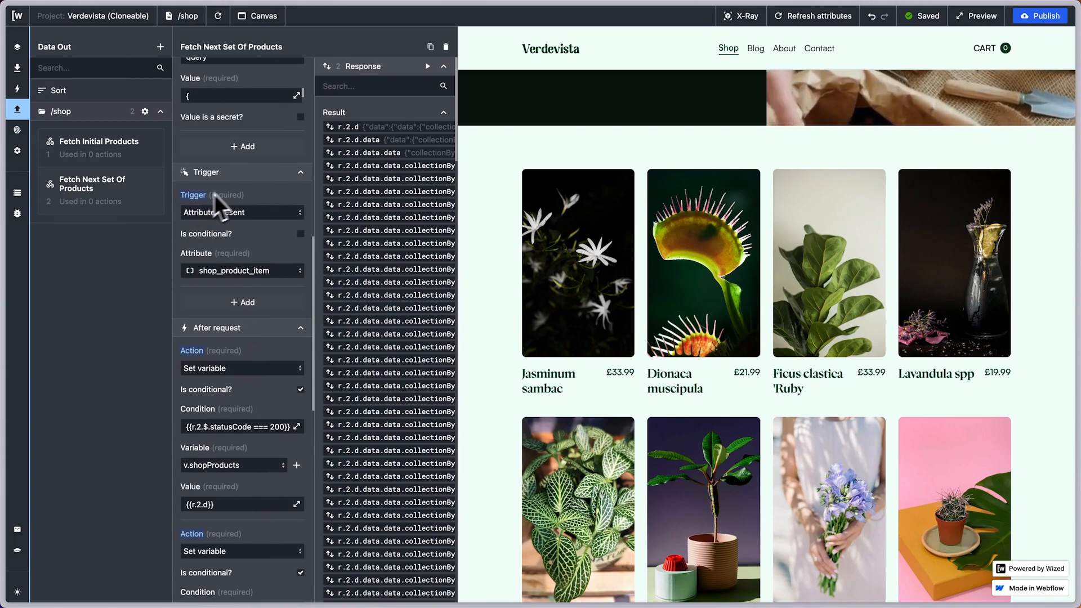
pyautogui.rightClick(198, 197)
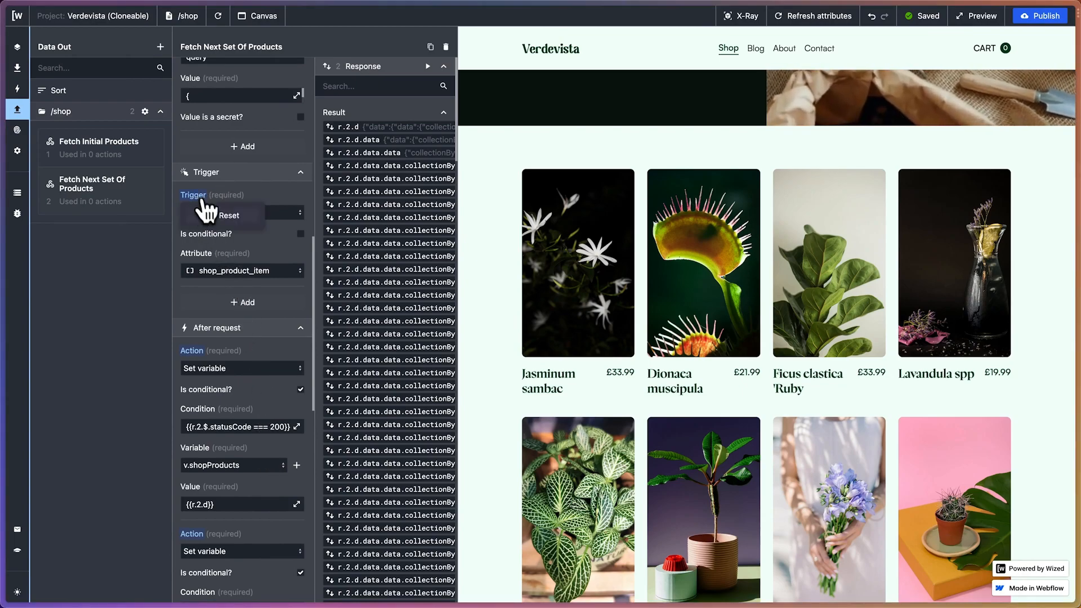
pyautogui.click(214, 219)
# - In the v.nextPaginationValue action's value, point const edges to r.2.d.data.data.collectionByHandle.products.edges
pyautogui.scroll(-5, 249, 265)
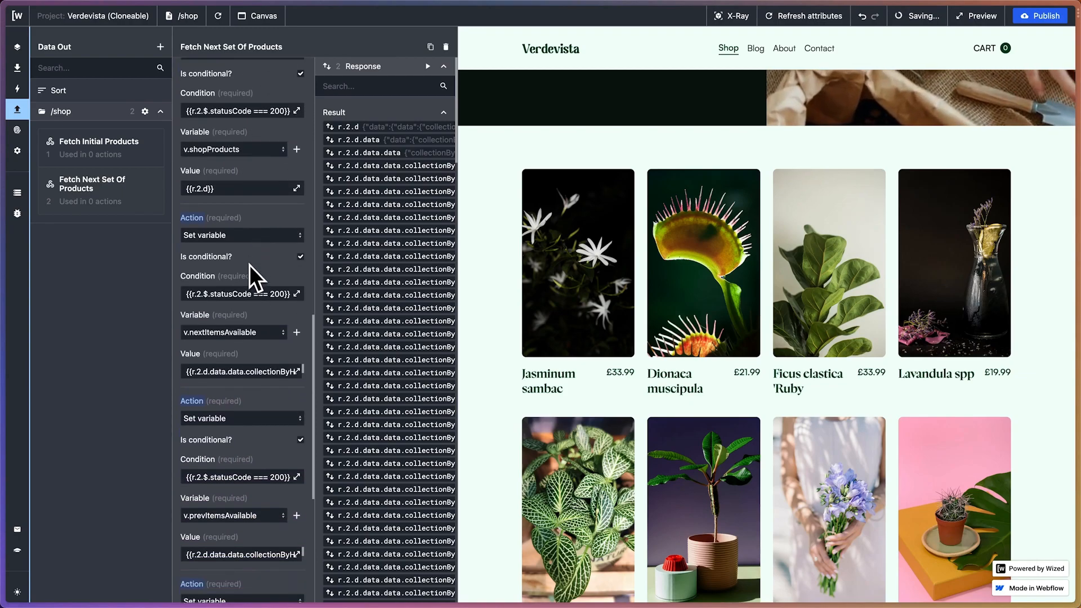
pyautogui.scroll(-2, 227, 282)
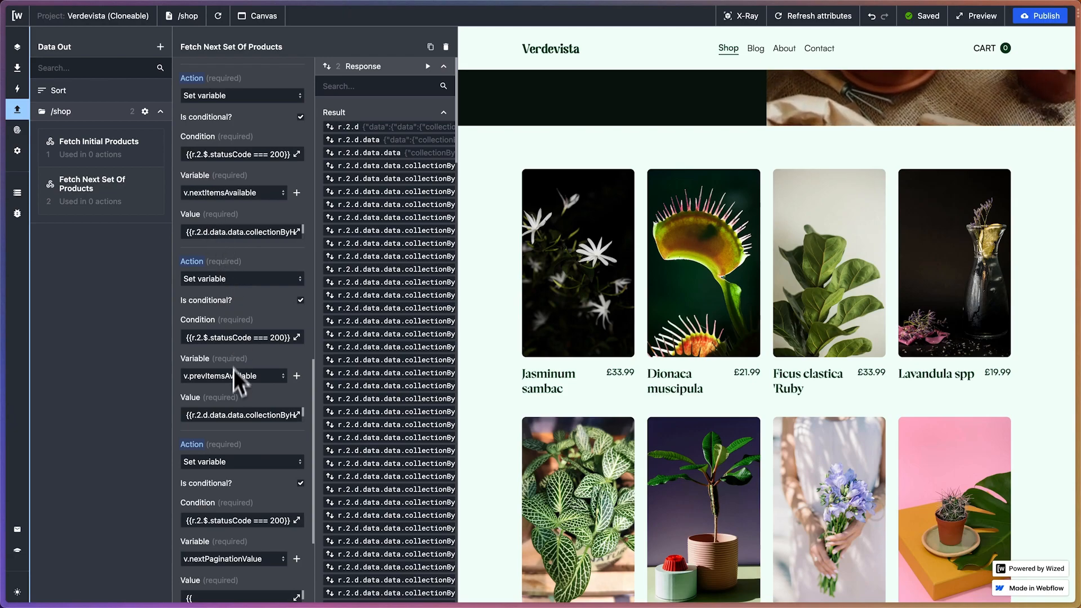
pyautogui.scroll(-3, 225, 408)
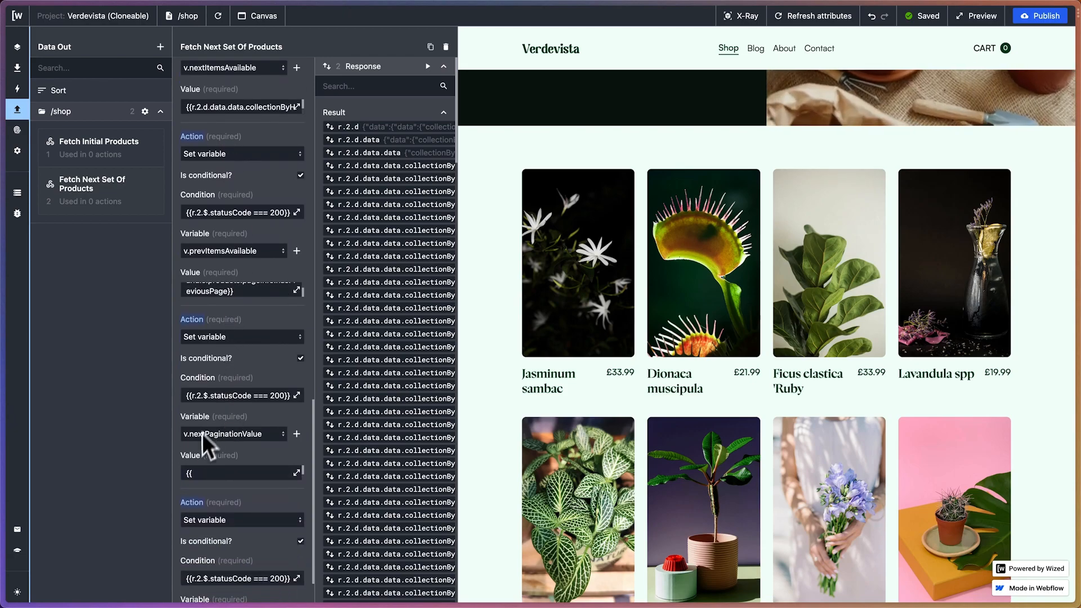
pyautogui.click(298, 477)
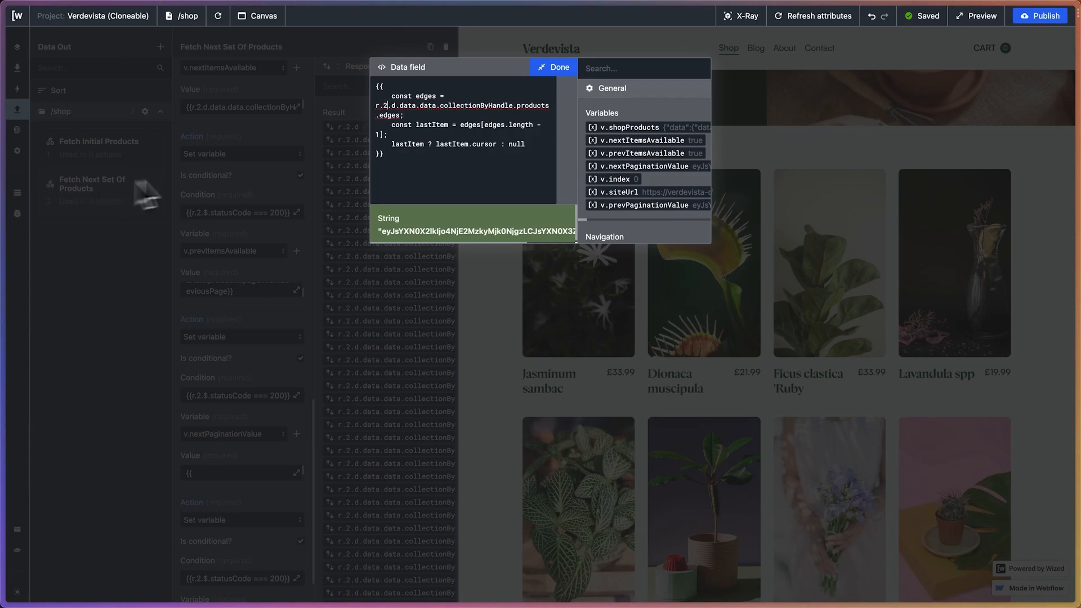
pyautogui.click(554, 69)
# - Reload the shop page and run Fetch Next Set Of Products three times, checking the previewed product list after the runs
pyautogui.scroll(-3, 180, 447)
pyautogui.scroll(5, 176, 451)
pyautogui.click(218, 16)
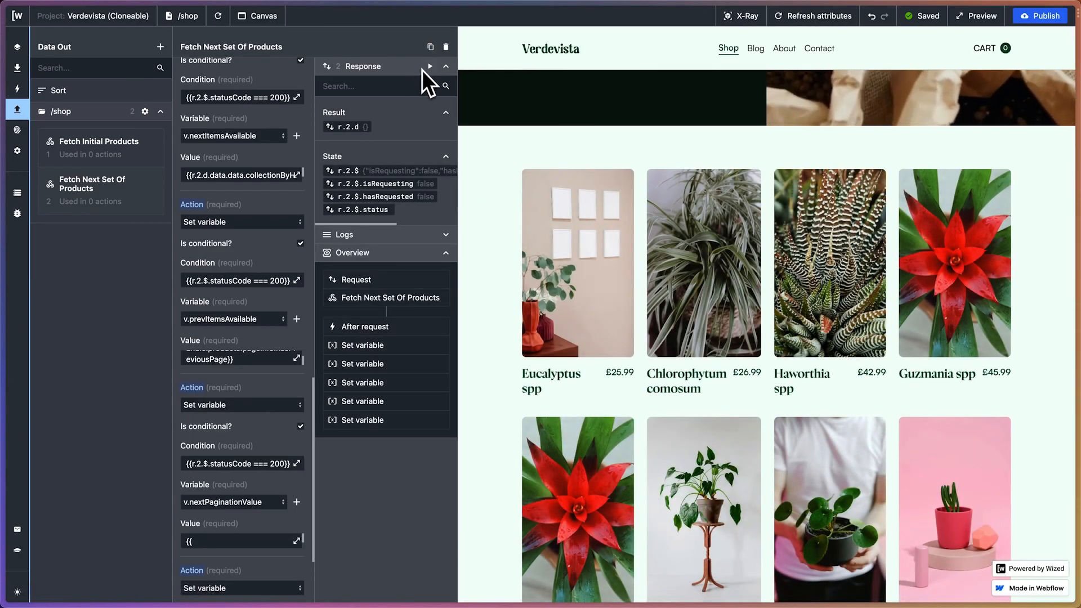
pyautogui.click(429, 66)
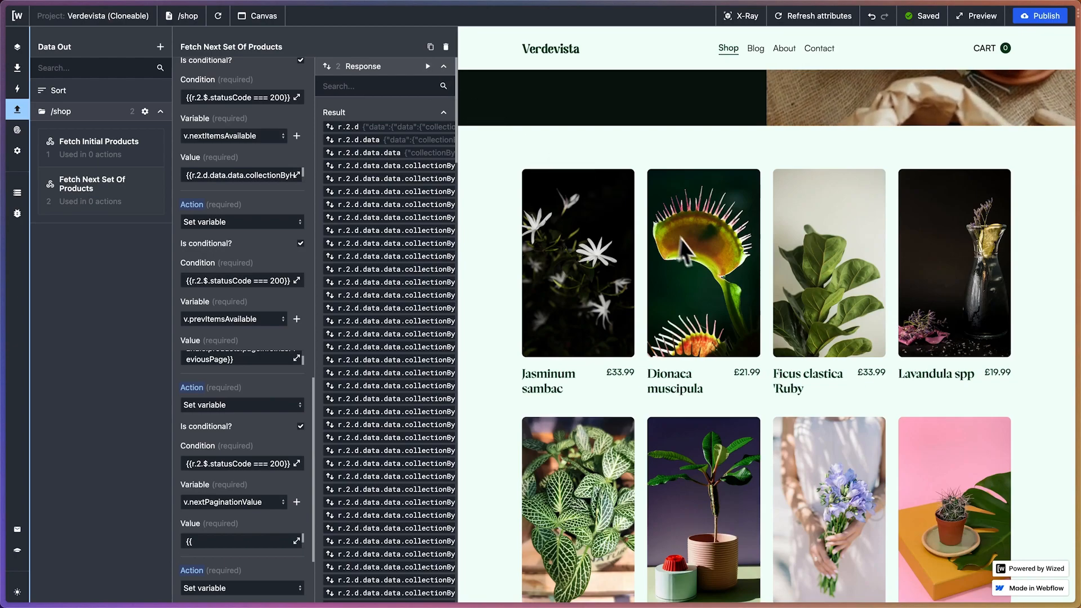
pyautogui.scroll(-2, 696, 248)
pyautogui.scroll(2, 695, 248)
pyautogui.click(428, 66)
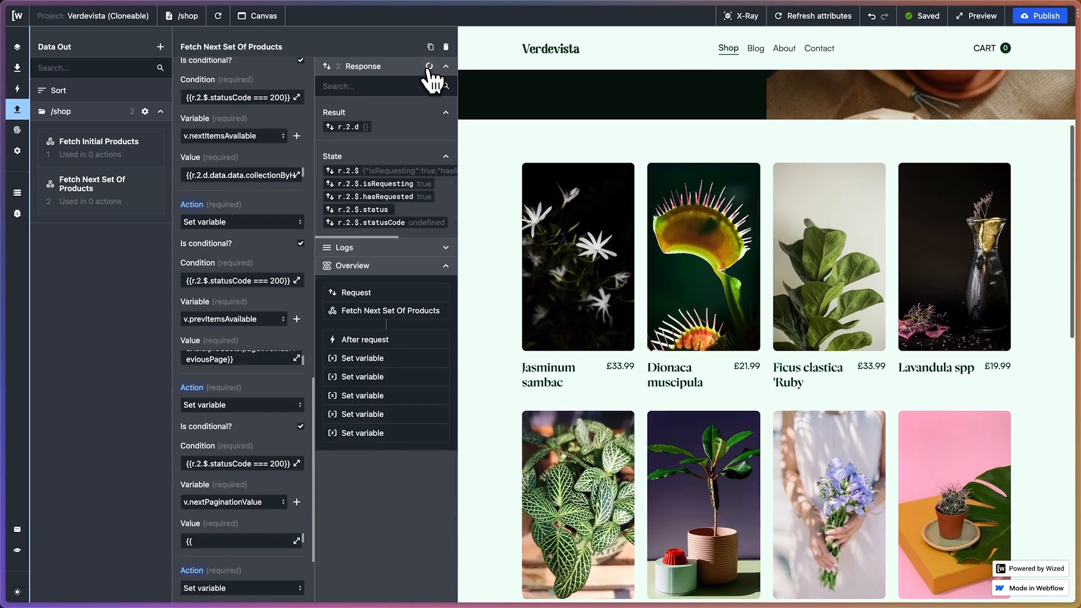
pyautogui.scroll(-5, 765, 236)
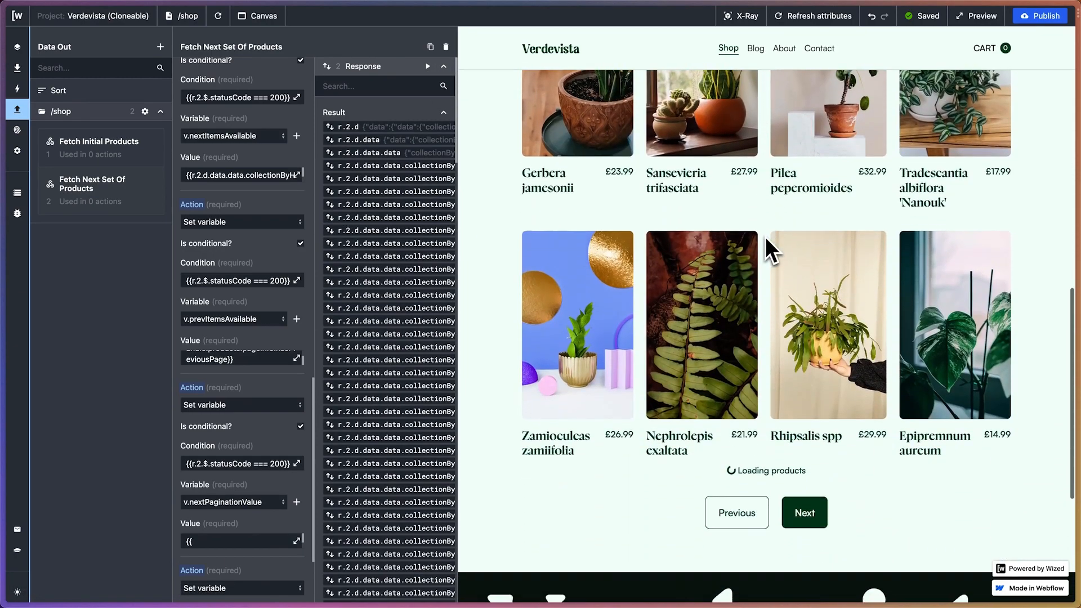
pyautogui.scroll(8, 765, 237)
pyautogui.click(427, 67)
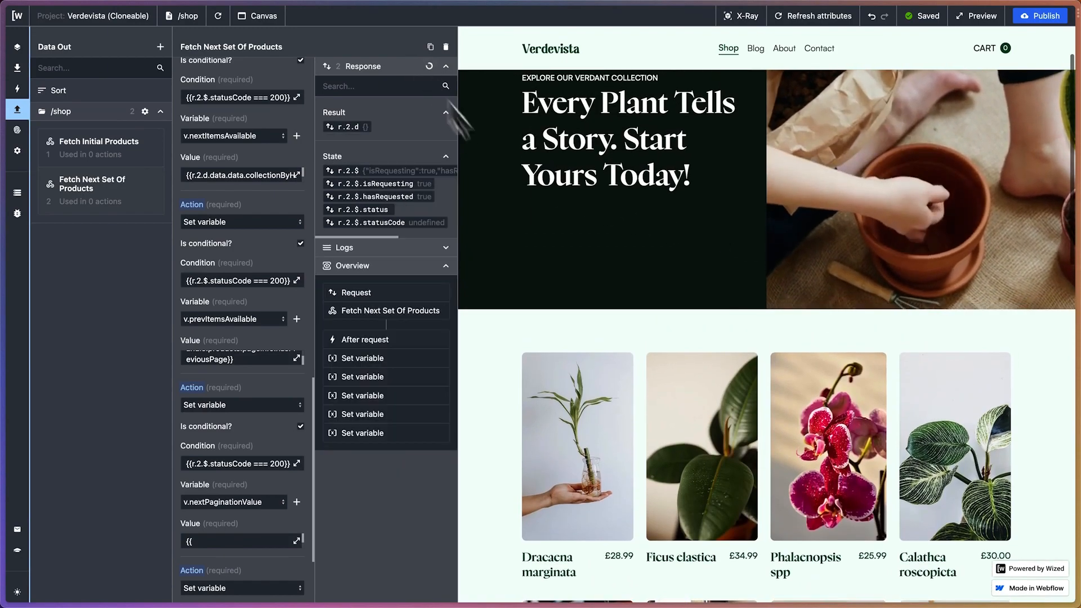
pyautogui.scroll(-2, 622, 327)
pyautogui.scroll(-4, 622, 327)
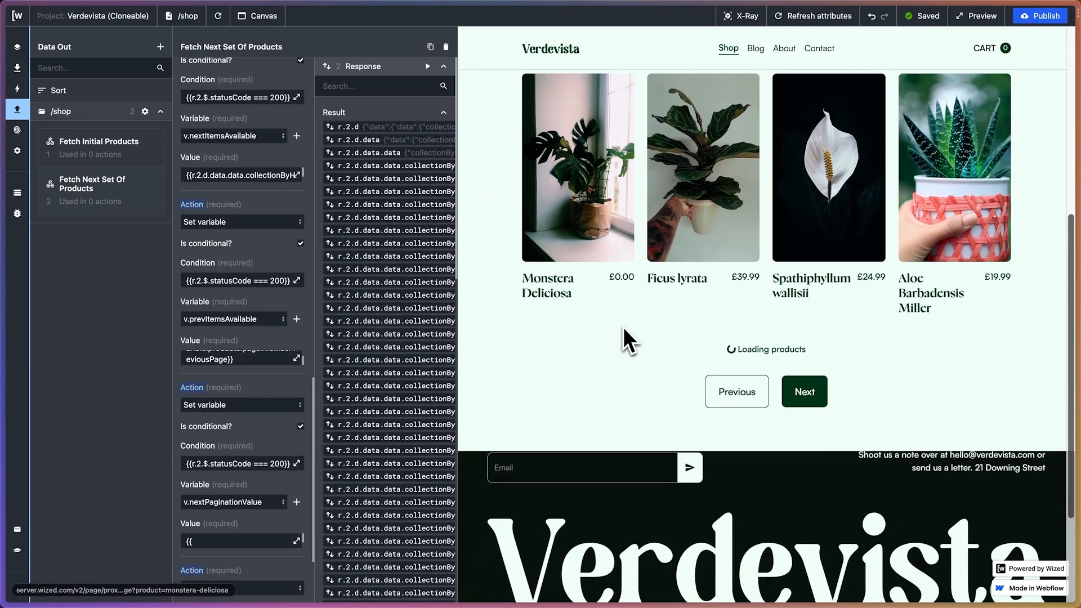
pyautogui.scroll(1, 692, 296)
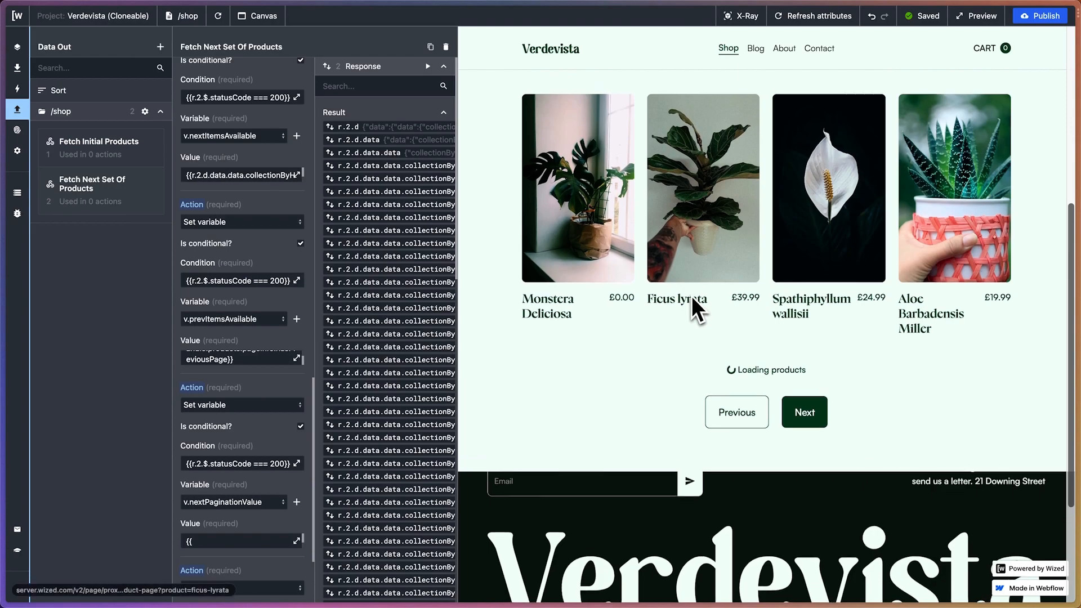
pyautogui.scroll(-3, 390, 158)
# - Examine the pageInfo hasNextPage and hasPreviousPage entries in the response of Fetch Next Set Of Products
pyautogui.scroll(-10, 391, 159)
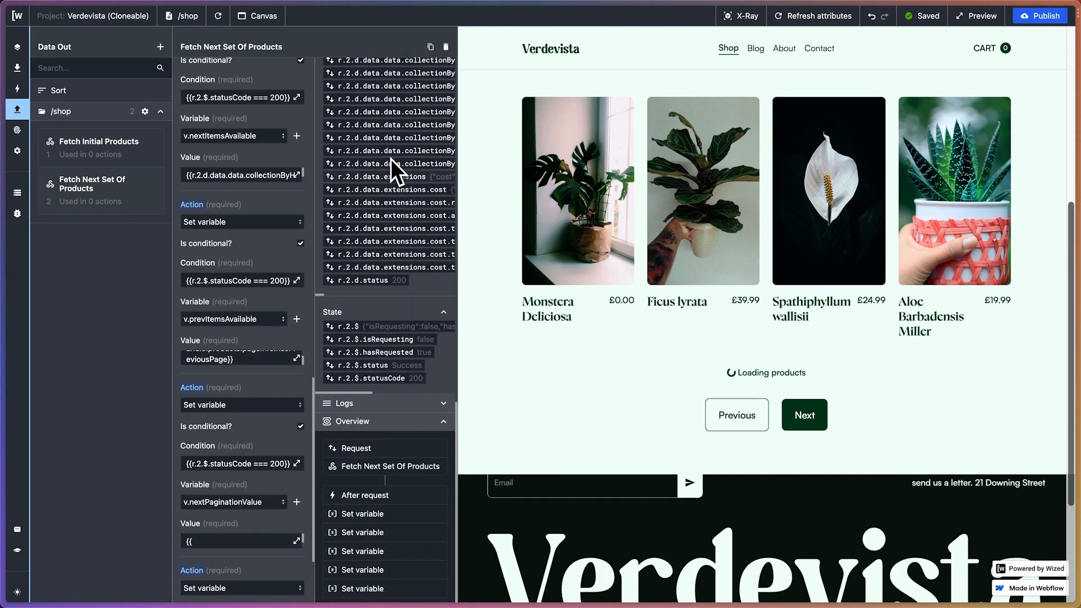
pyautogui.hscroll(3, 391, 159)
pyautogui.scroll(3, 386, 225)
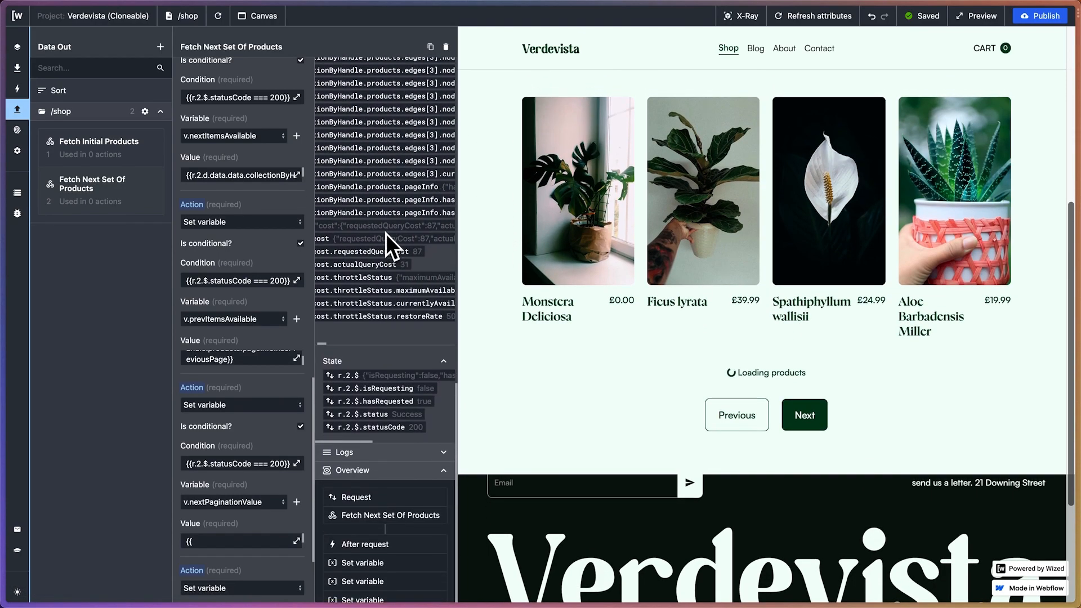
pyautogui.hscroll(2, 386, 233)
pyautogui.hscroll(-1, 386, 233)
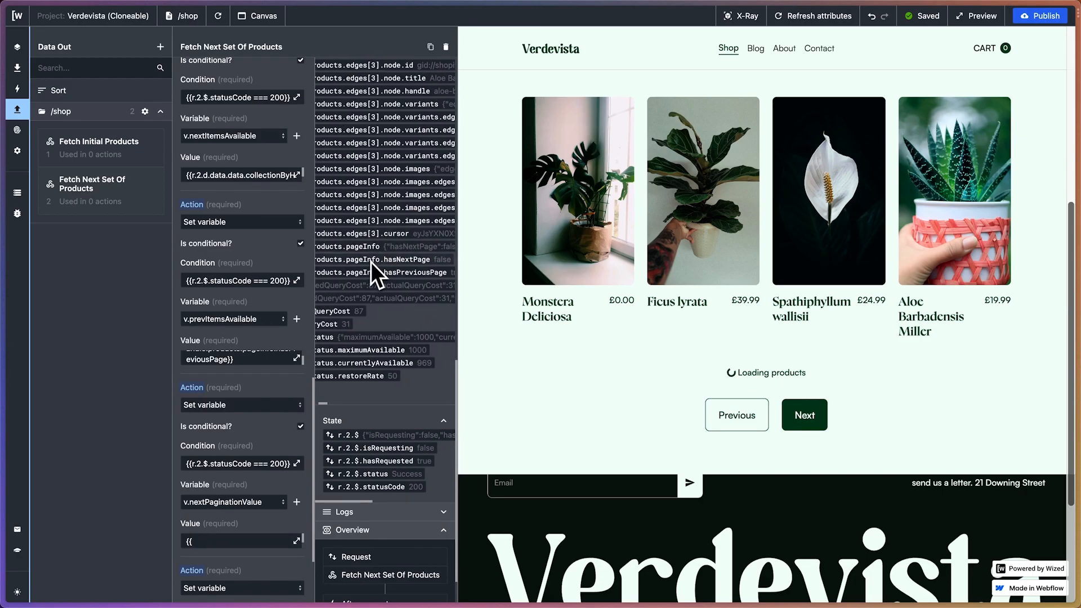
pyautogui.hscroll(2, 410, 265)
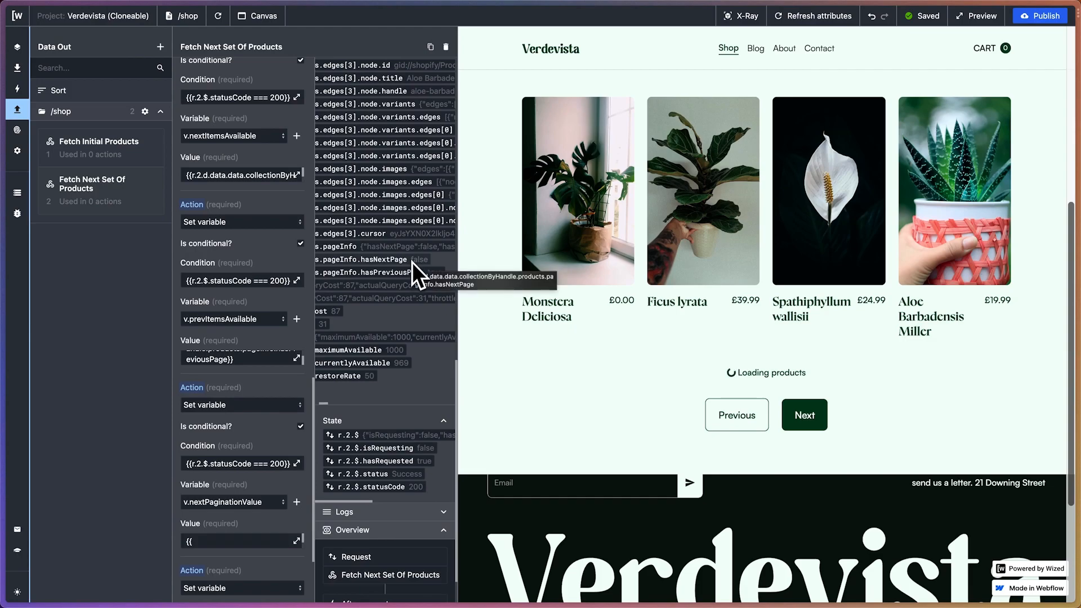
pyautogui.scroll(15, 397, 273)
pyautogui.scroll(2, 397, 272)
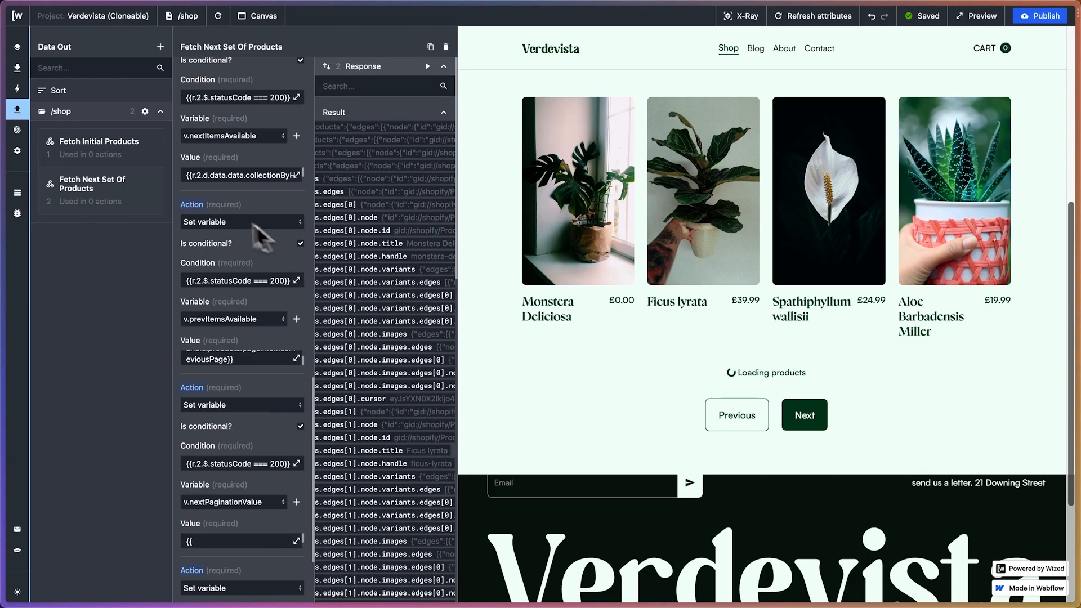
# - Duplicate the Fetch Next Set Of Products request and rename the copy to Fetch Previous Set Of Products
pyautogui.scroll(15, 289, 241)
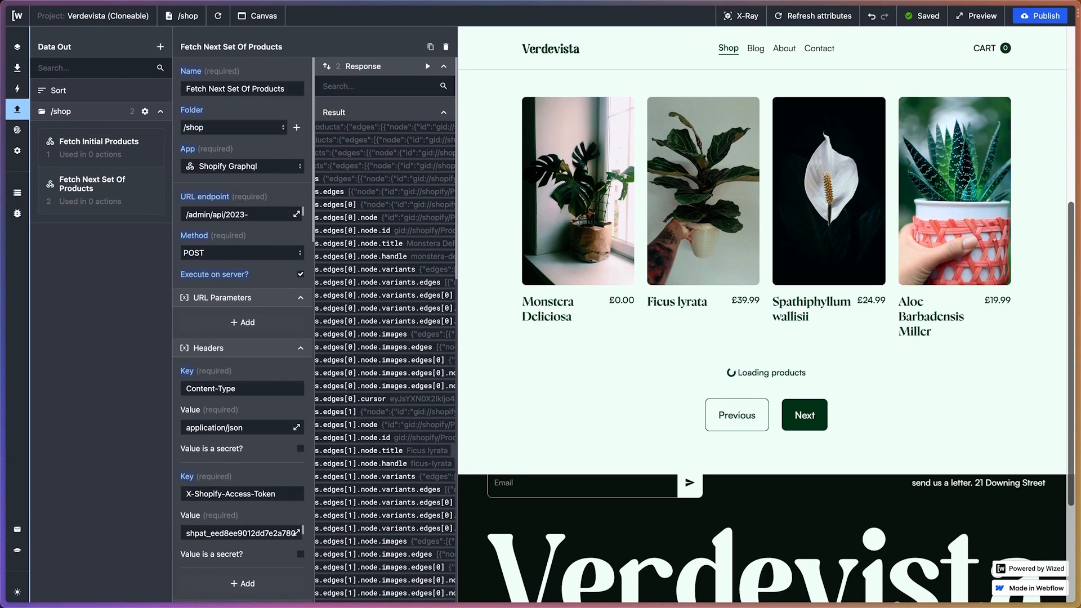
pyautogui.click(430, 46)
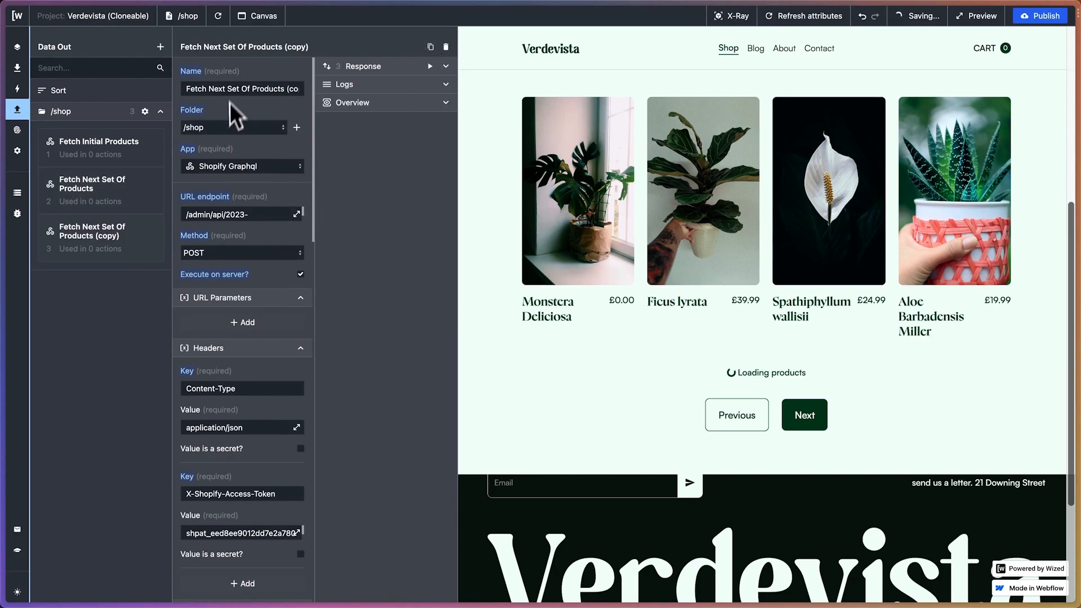
pyautogui.click(216, 89)
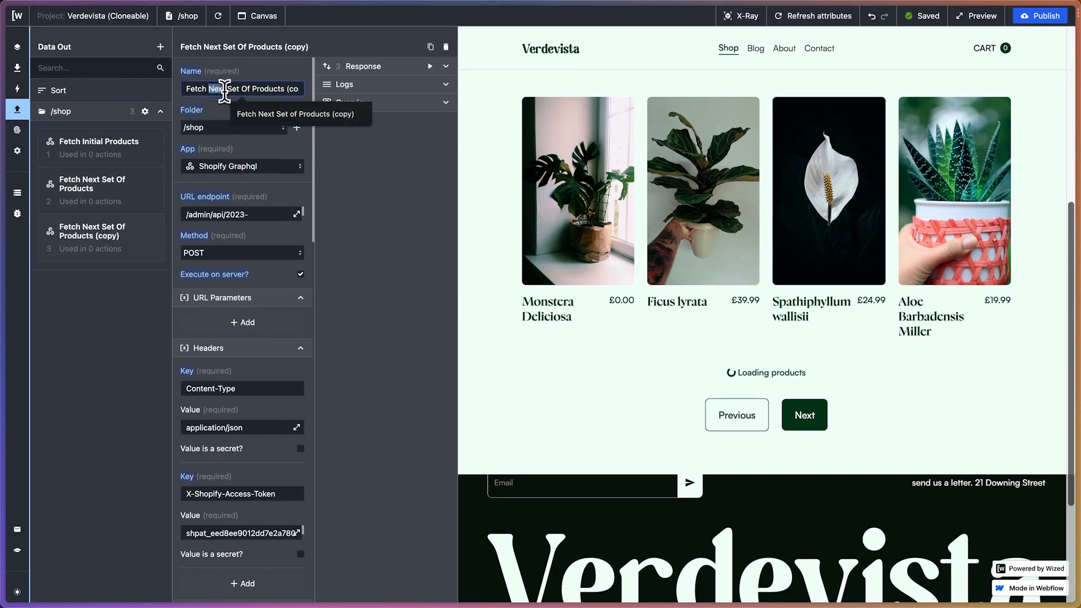
pyautogui.write('Previous')
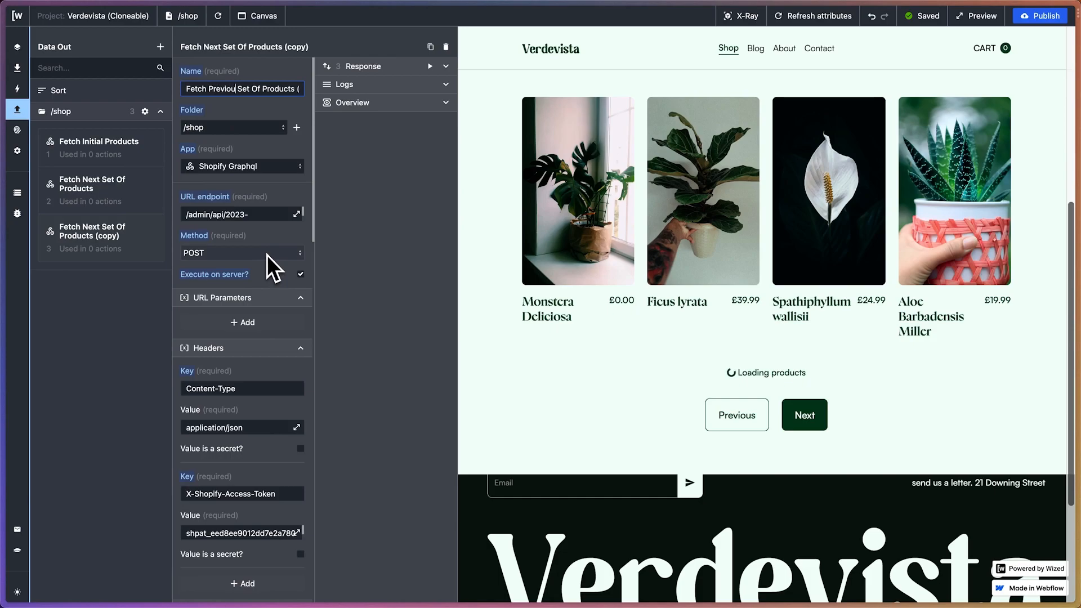
pyautogui.press('End')
pyautogui.press('BackSpace')
pyautogui.press('BackSpace')
pyautogui.press('BackSpace')
pyautogui.press('BackSpace')
pyautogui.press('BackSpace')
pyautogui.press('BackSpace')
pyautogui.press('BackSpace')
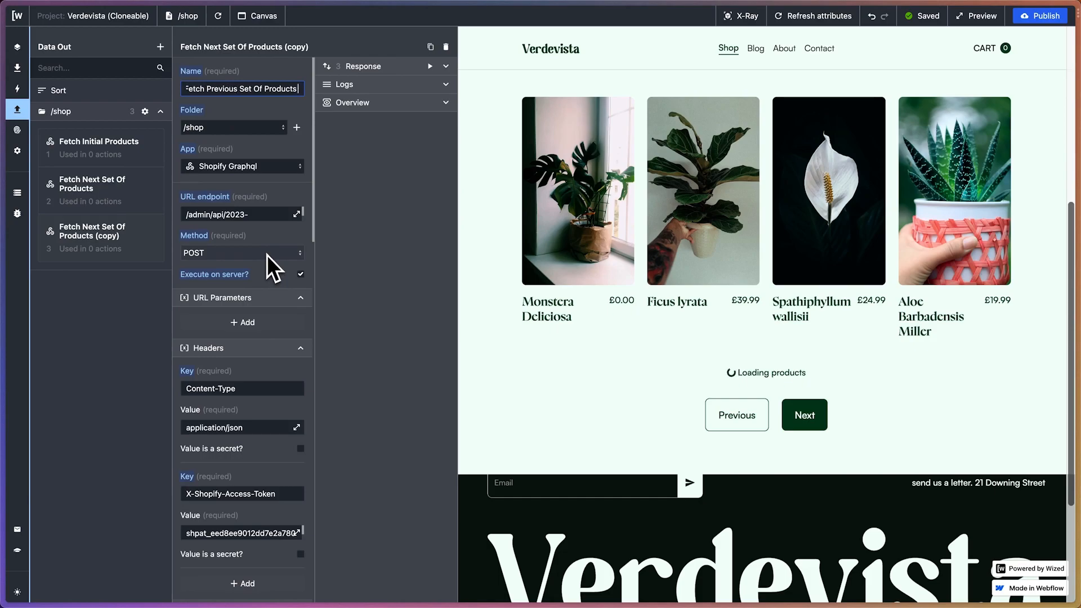
# - Change the body query's products arguments to last: 12, before: "{{v.prevPaginationValue}}" in the Fetch Previous Set Of Products request
pyautogui.scroll(-7, 264, 265)
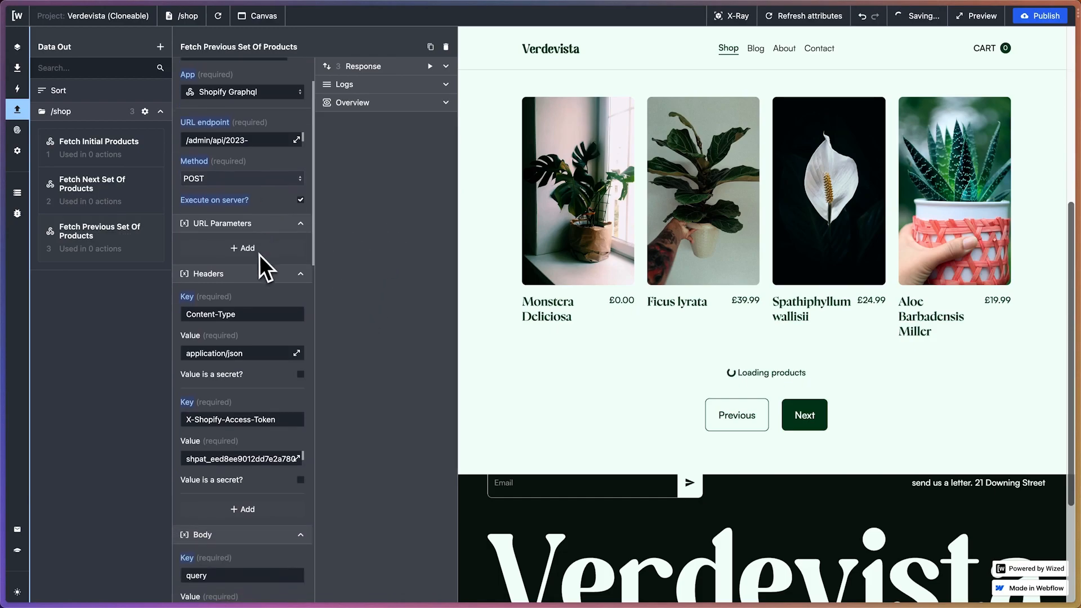
pyautogui.scroll(-2, 262, 259)
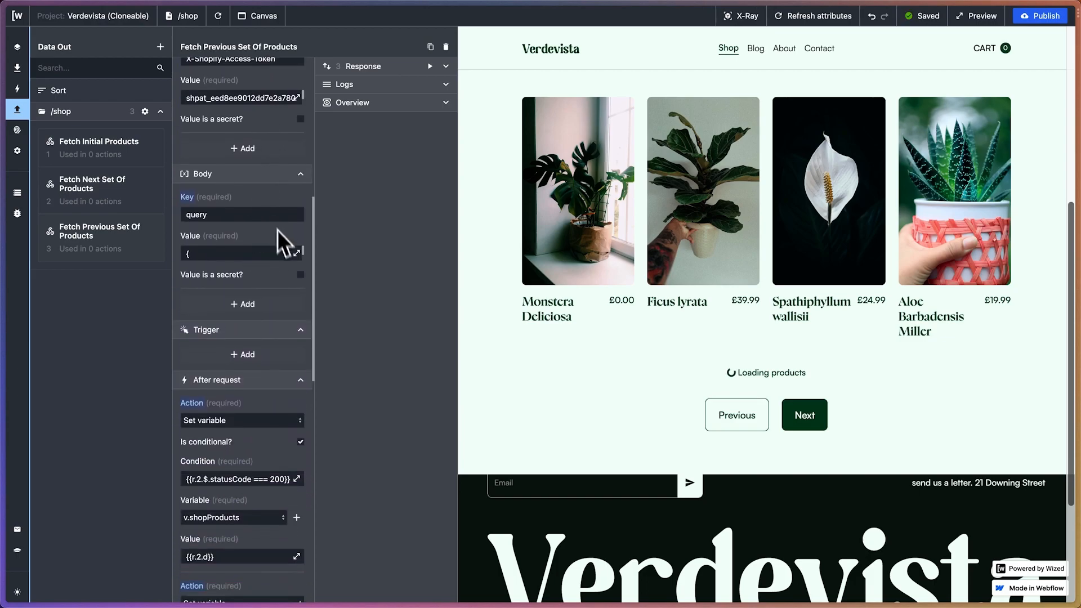
pyautogui.click(296, 252)
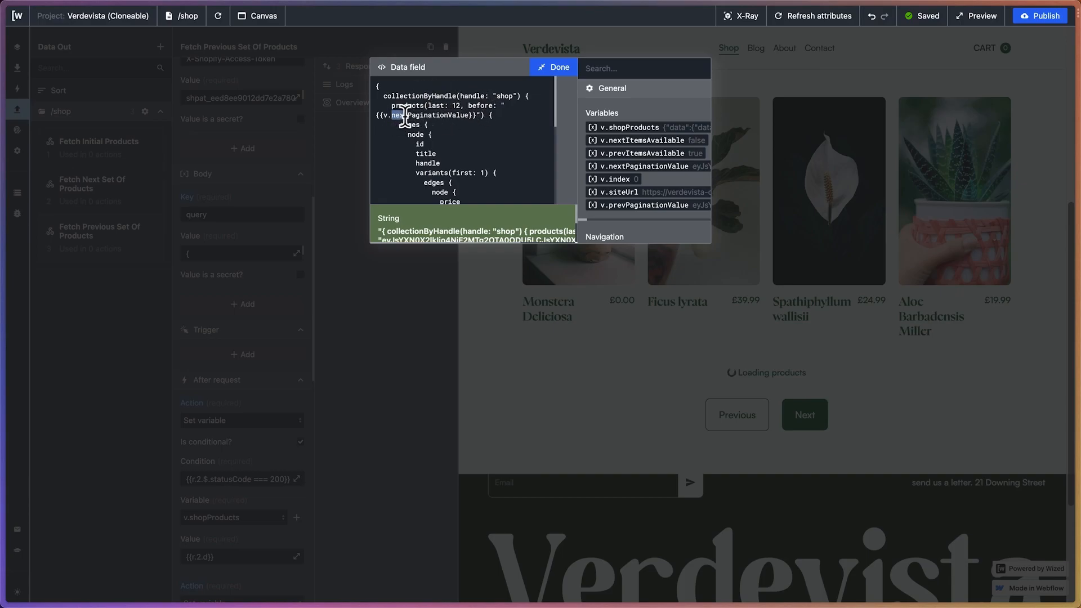
pyautogui.write('pre')
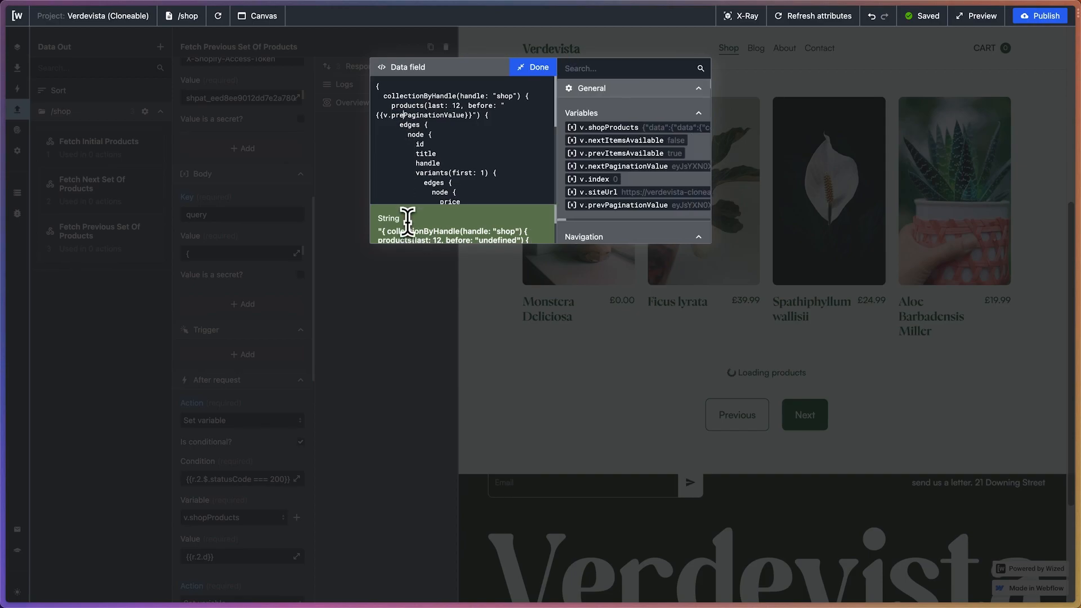
pyautogui.write('v')
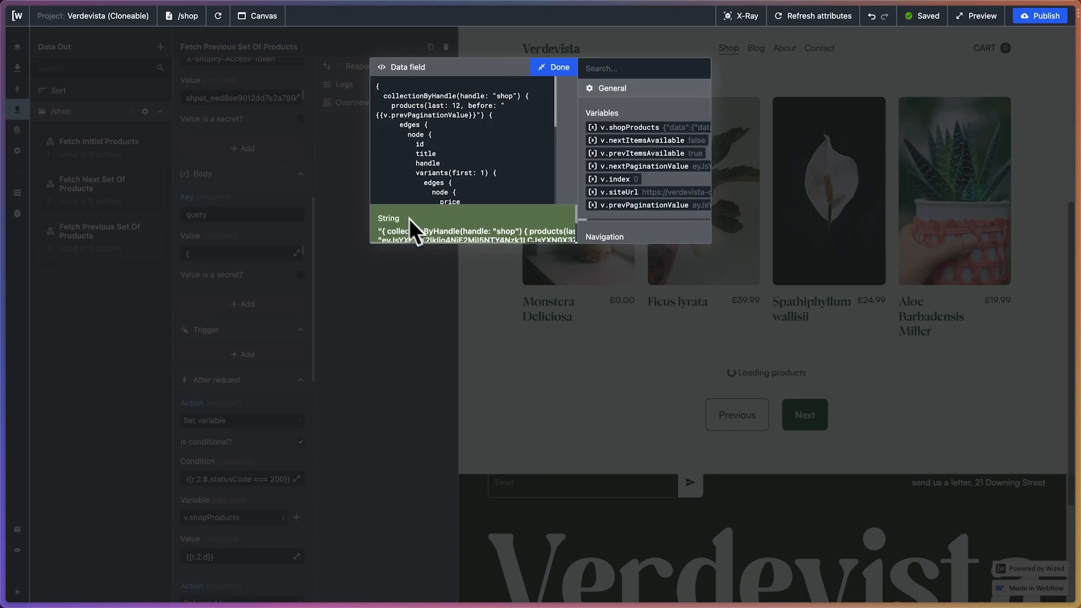
pyautogui.click(555, 68)
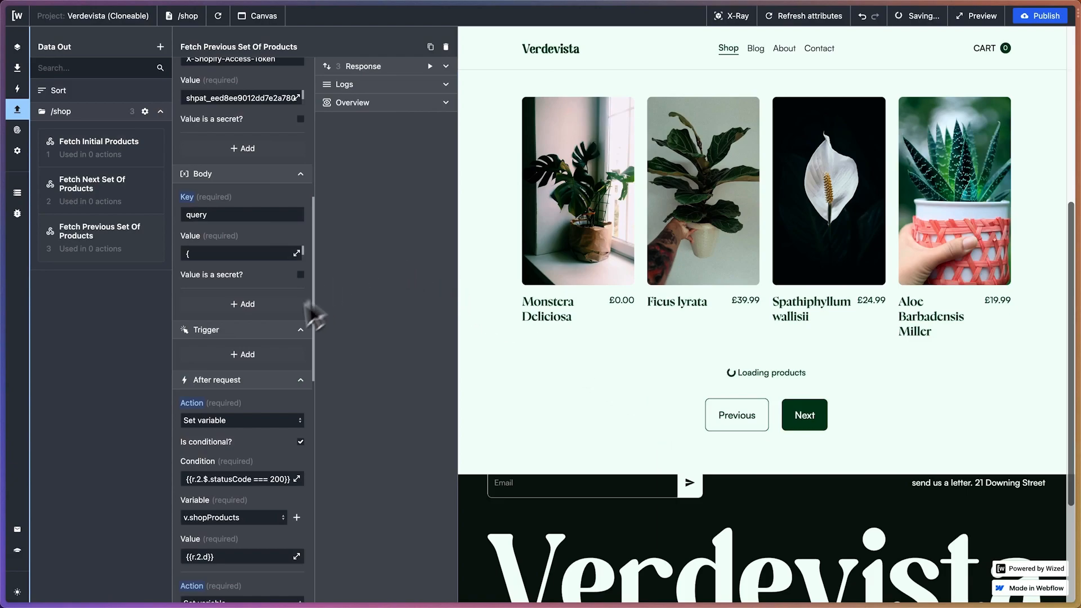
# - Set the v.shopProducts action's condition to {{r.3.$.statusCode === 200}} and its value to {{r.3.d}}
pyautogui.scroll(-5, 268, 338)
pyautogui.scroll(5, 268, 338)
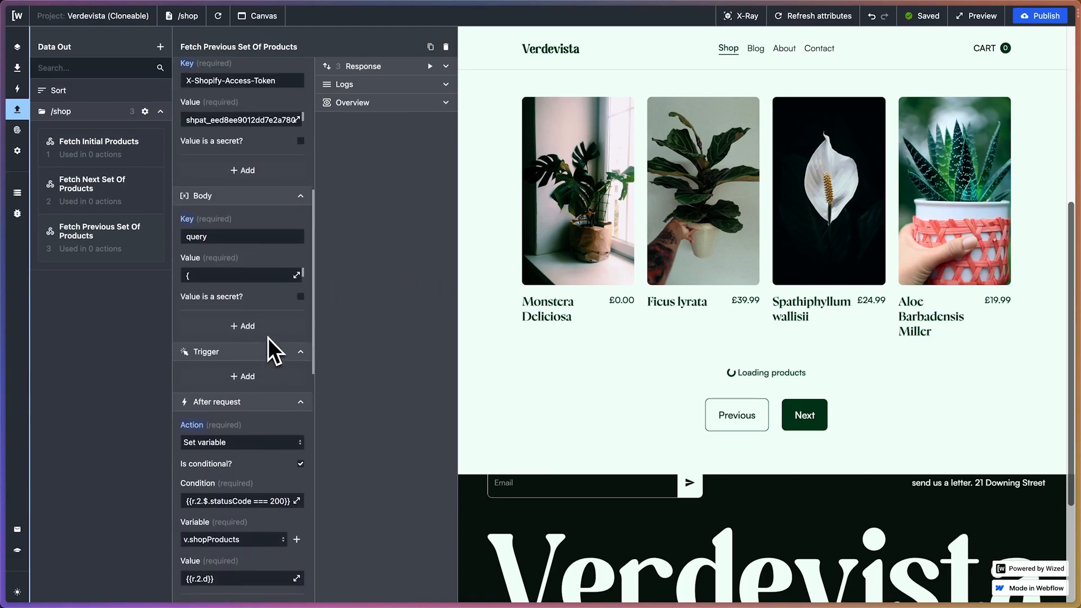
pyautogui.scroll(-3, 268, 338)
pyautogui.scroll(-1, 268, 338)
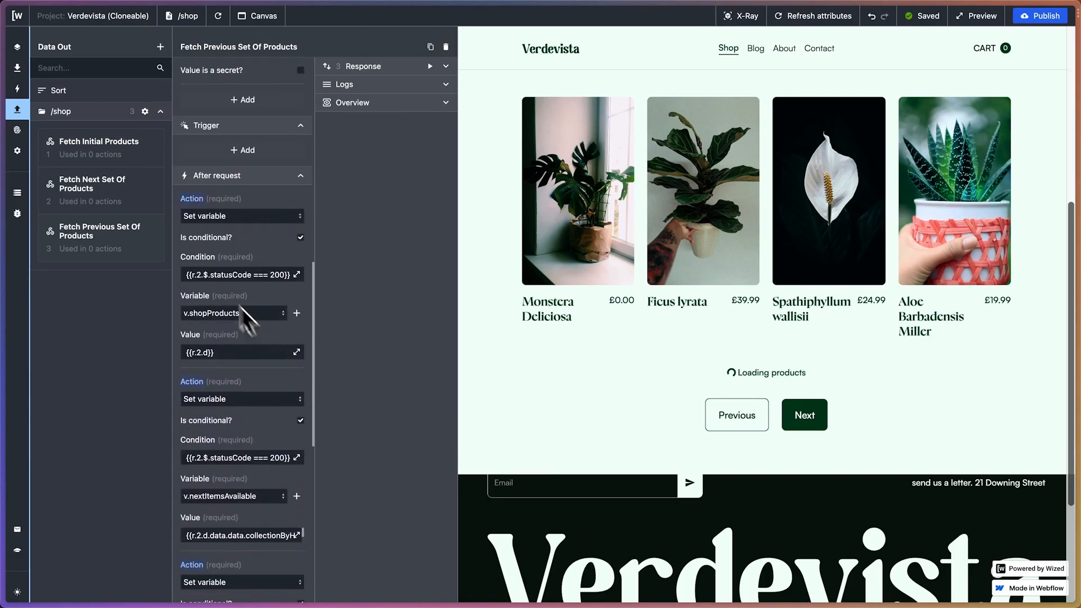
pyautogui.click(201, 276)
pyautogui.press('BackSpace')
pyautogui.write('3')
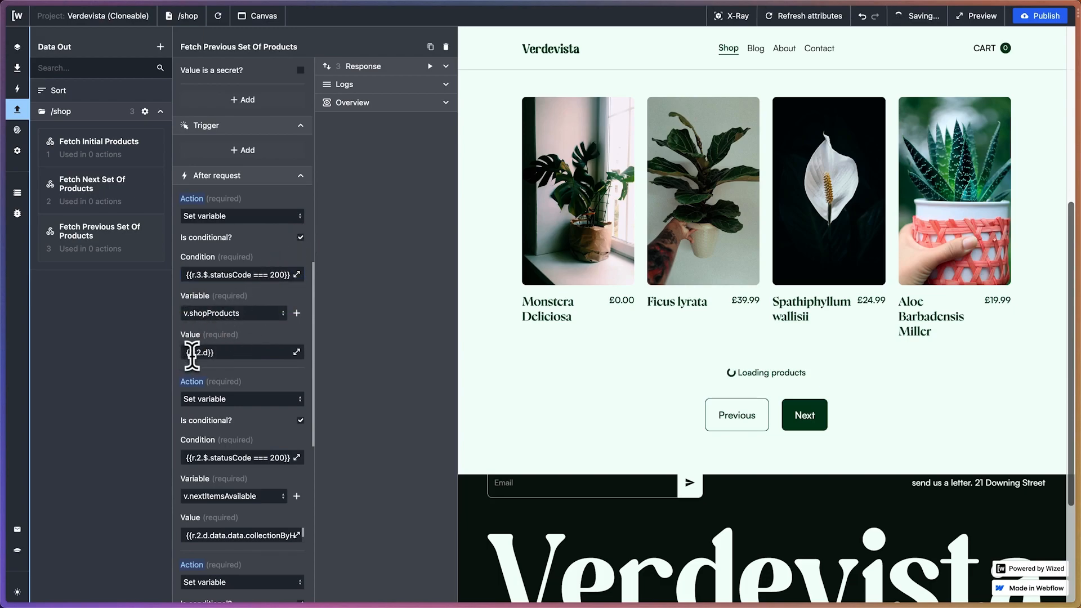
pyautogui.click(195, 352)
pyautogui.press('BackSpace')
pyautogui.write('3')
pyautogui.click(256, 337)
pyautogui.scroll(-1, 256, 336)
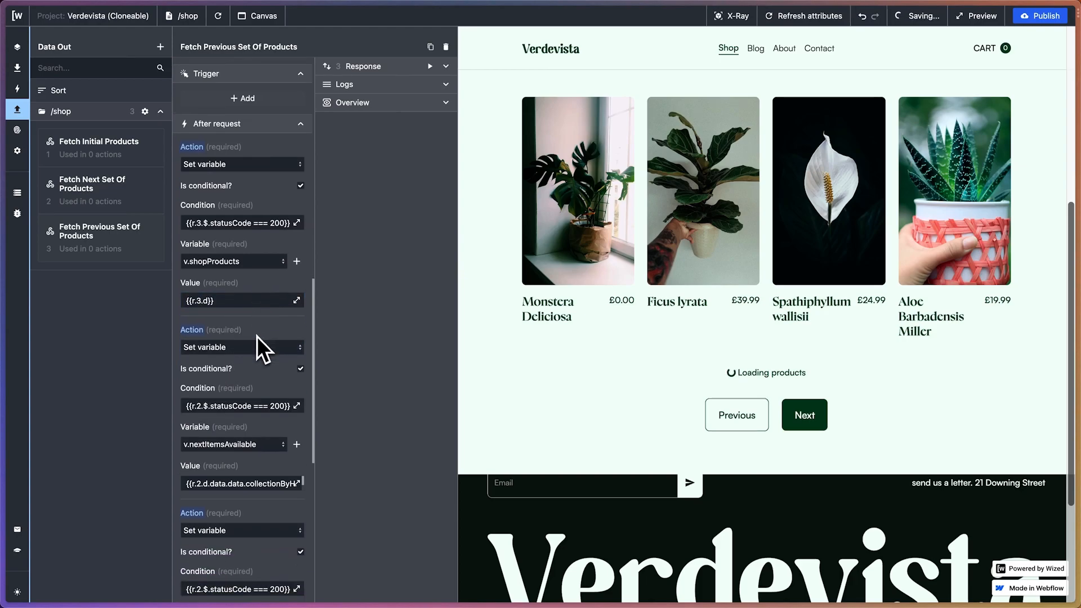
# - Change the v.nextItemsAvailable action's condition to {{r.3.$.statusCode === 200}} and repoint its value from request 2 to r.3
pyautogui.click(201, 406)
pyautogui.press('BackSpace')
pyautogui.write('3')
pyautogui.click(266, 387)
pyautogui.scroll(-2, 265, 386)
pyautogui.click(197, 404)
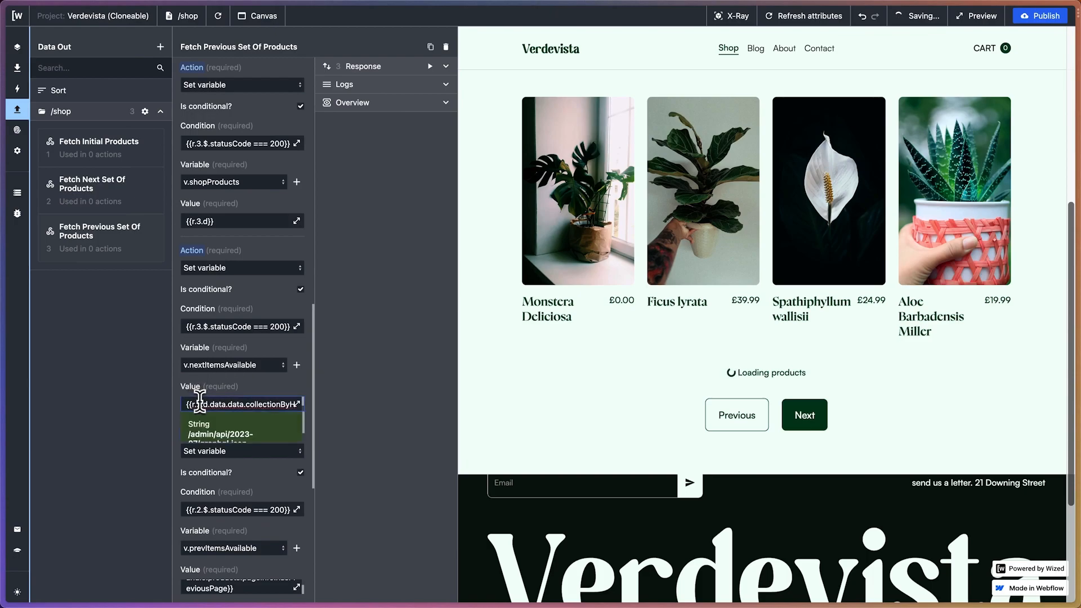
pyautogui.press('BackSpace')
pyautogui.write('3')
pyautogui.click(242, 391)
# - Set the v.prevItemsAvailable action's condition to {{r.3.$.statusCode === 200}} and its value to {{r.3.d.data.data.collectionByHandle.products.pageInfo.hasPreviousPage}}
pyautogui.scroll(-3, 252, 386)
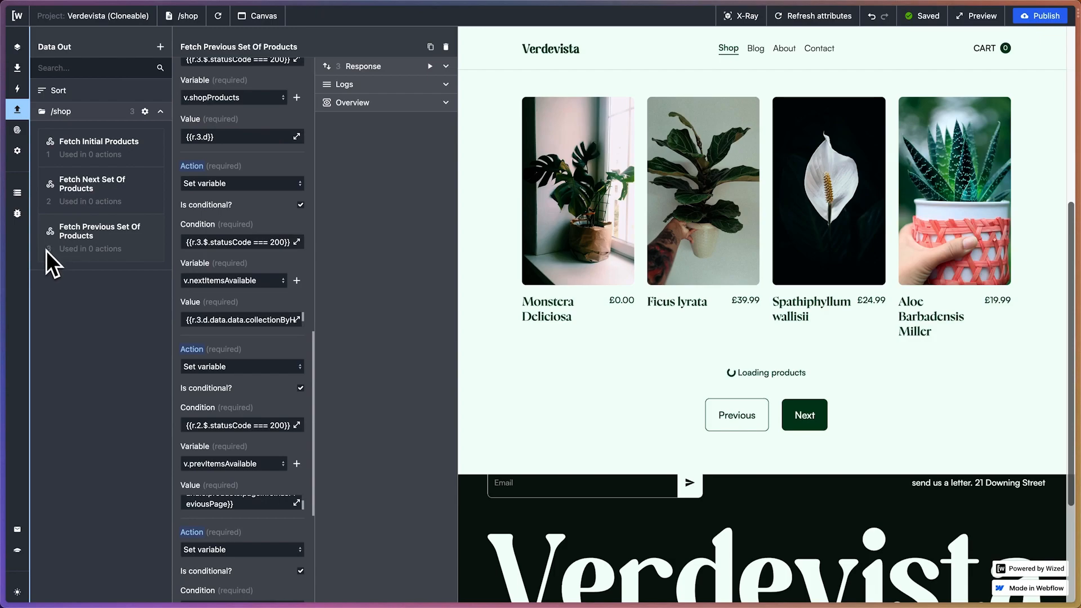
pyautogui.click(202, 425)
pyautogui.press('BackSpace')
pyautogui.write('3')
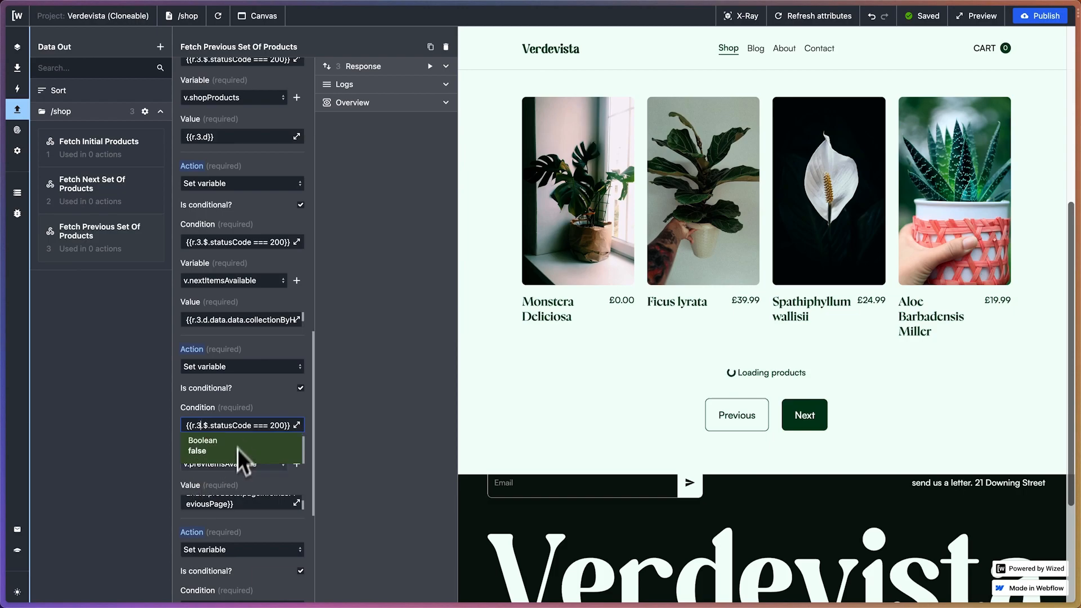
pyautogui.click(212, 515)
pyautogui.click(297, 503)
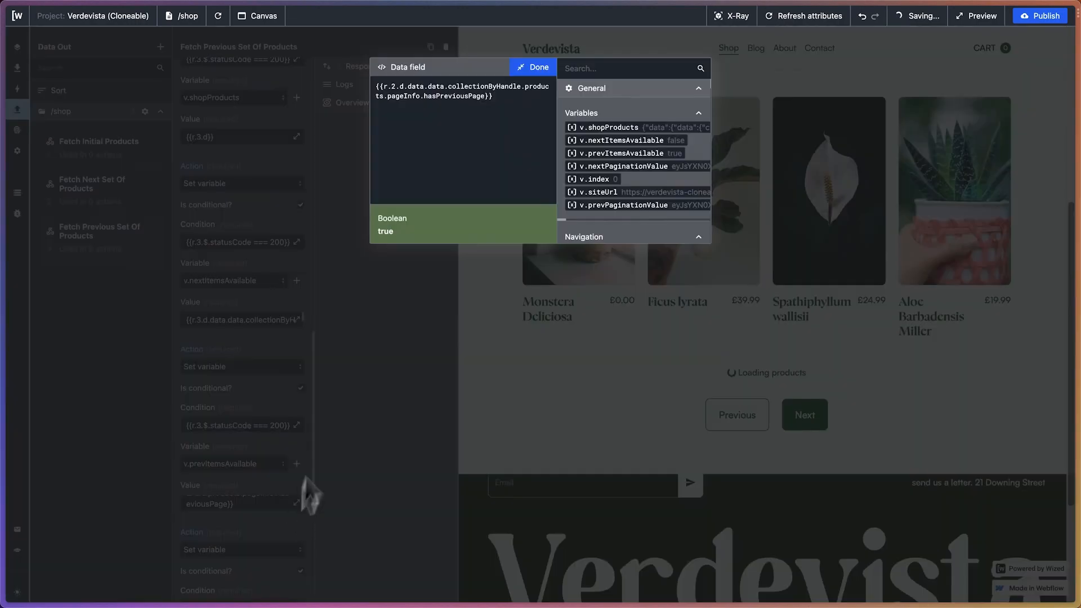
pyautogui.press('BackSpace')
pyautogui.write('3')
pyautogui.click(534, 67)
pyautogui.scroll(-3, 189, 458)
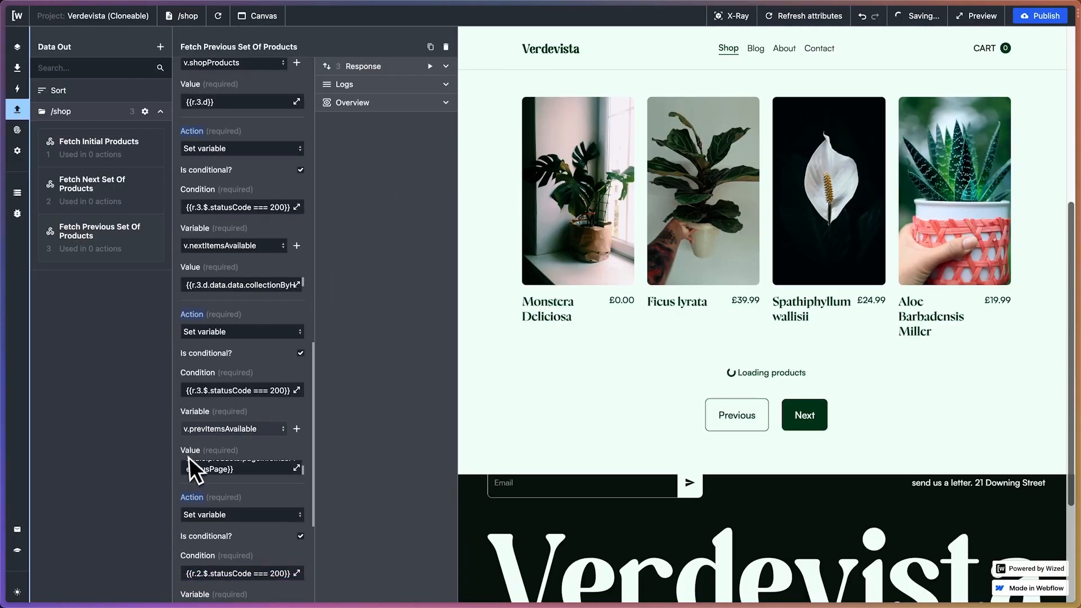
pyautogui.click(297, 347)
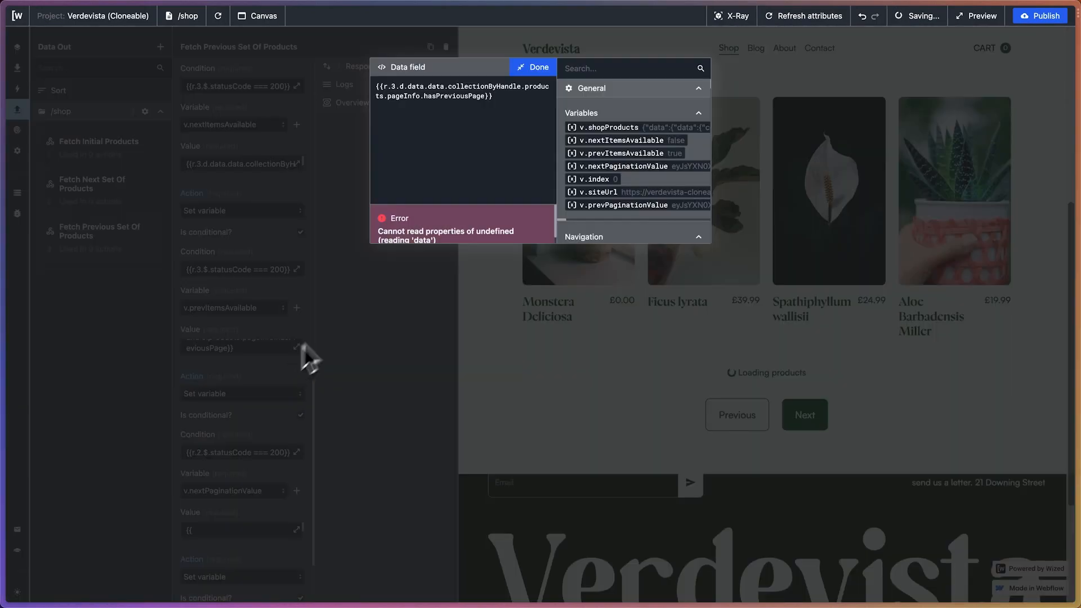
pyautogui.click(534, 67)
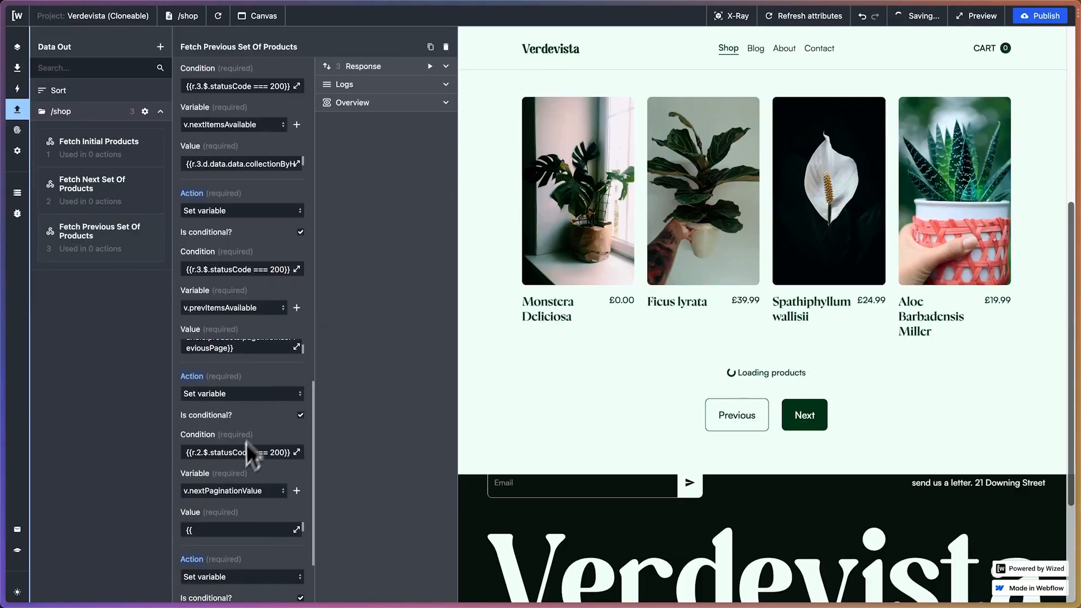
# - Change the v.nextPaginationValue action's condition to {{r.3.$.statusCode === 200}} and repoint its value expression to r.3
pyautogui.click(199, 452)
pyautogui.press('BackSpace')
pyautogui.write('3')
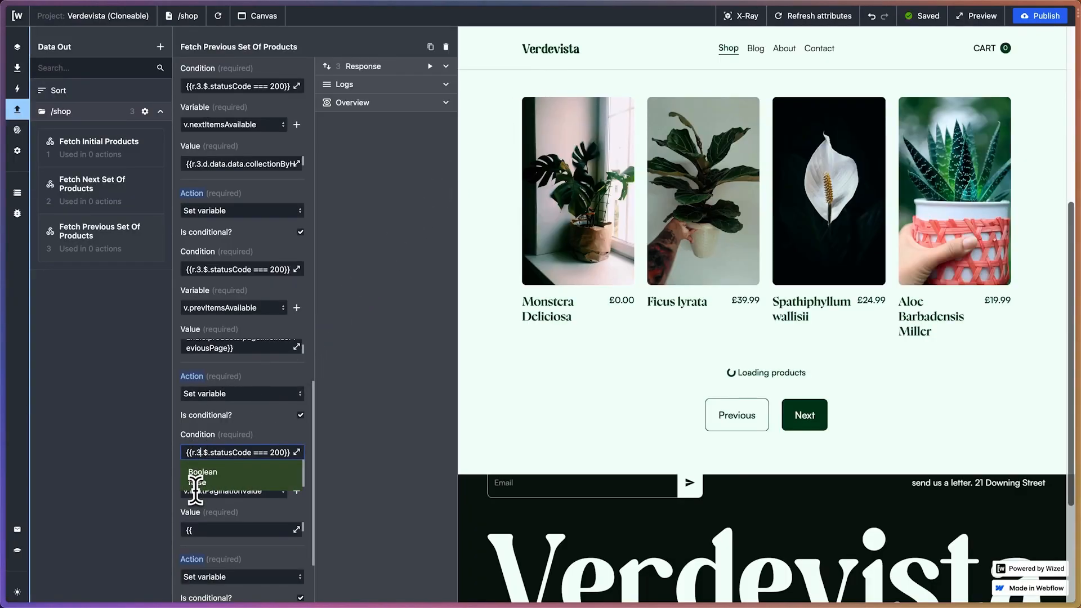
pyautogui.scroll(-3, 261, 439)
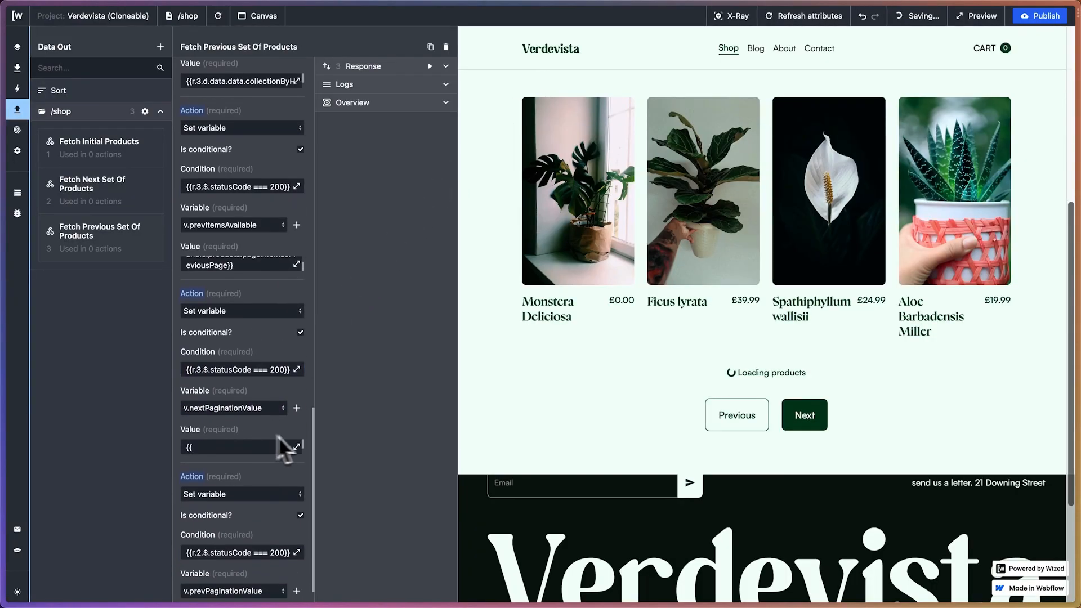
pyautogui.click(298, 447)
pyautogui.click(388, 106)
pyautogui.press('BackSpace')
pyautogui.write('3')
pyautogui.click(547, 69)
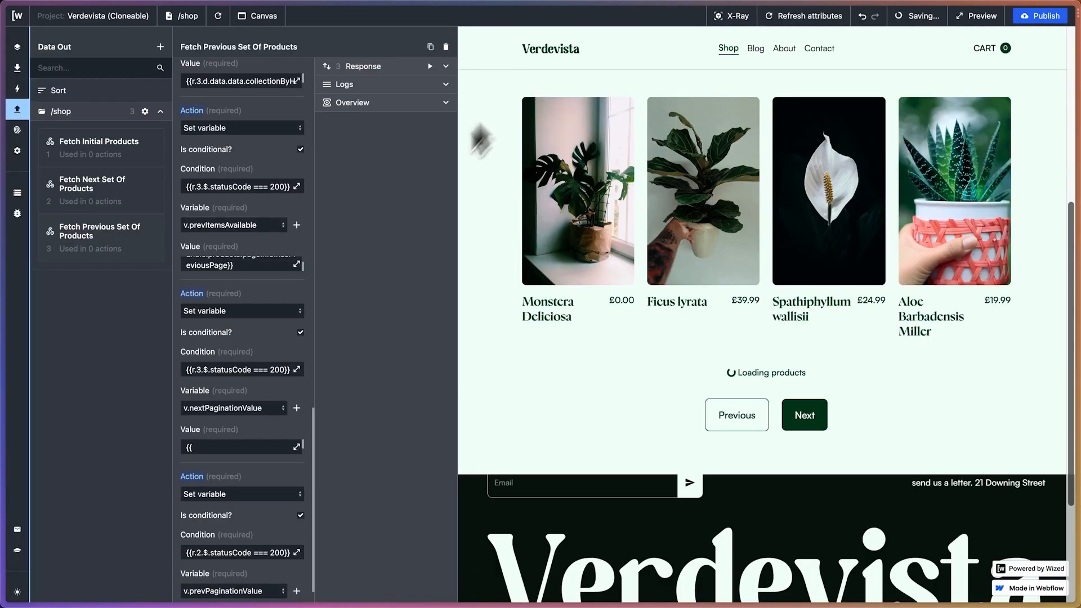
# - Change the v.prevPaginationValue action's condition to {{r.3.$.statusCode === 200}} and repoint its value expression to r.3
pyautogui.scroll(-5, 252, 411)
pyautogui.click(200, 428)
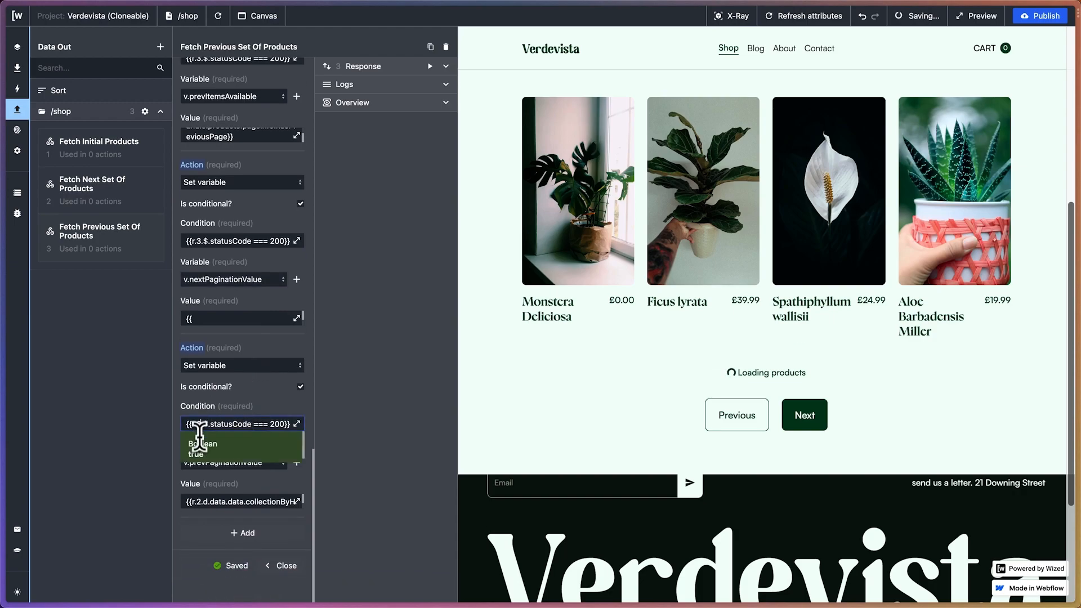
pyautogui.click(199, 501)
pyautogui.press('BackSpace')
pyautogui.write('3')
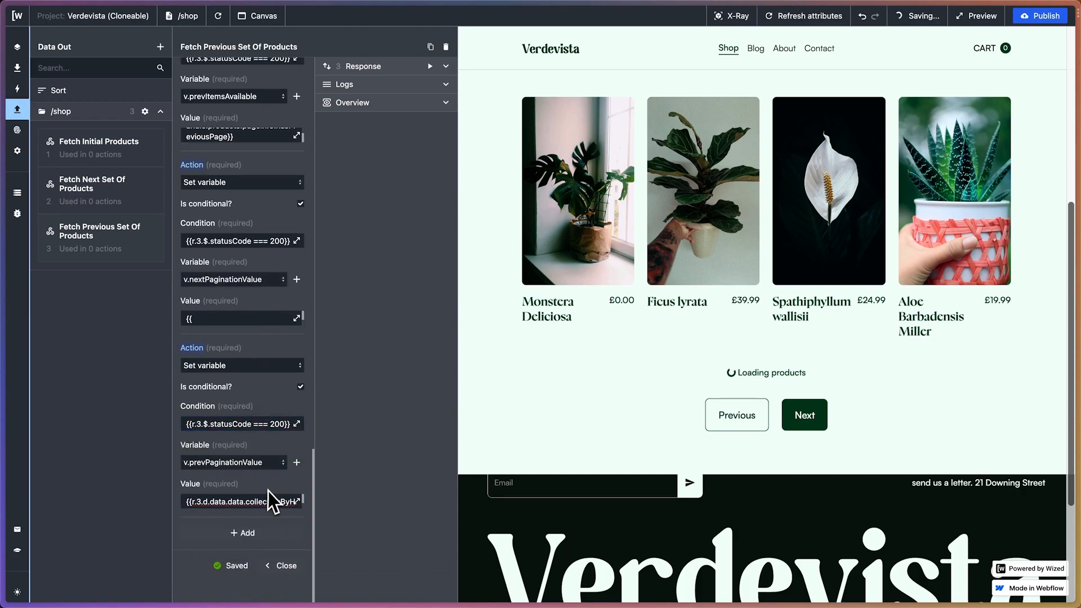
# - Run the Fetch Previous Set Of Products request and examine the products loaded on the shop page
pyautogui.click(446, 67)
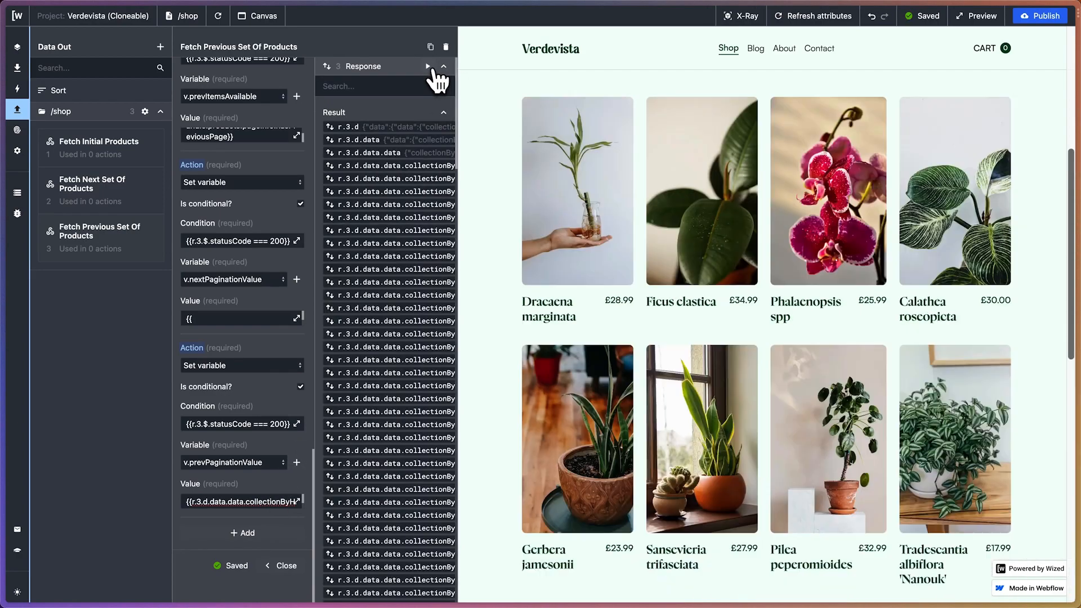
pyautogui.scroll(-3, 840, 347)
pyautogui.scroll(-5, 840, 347)
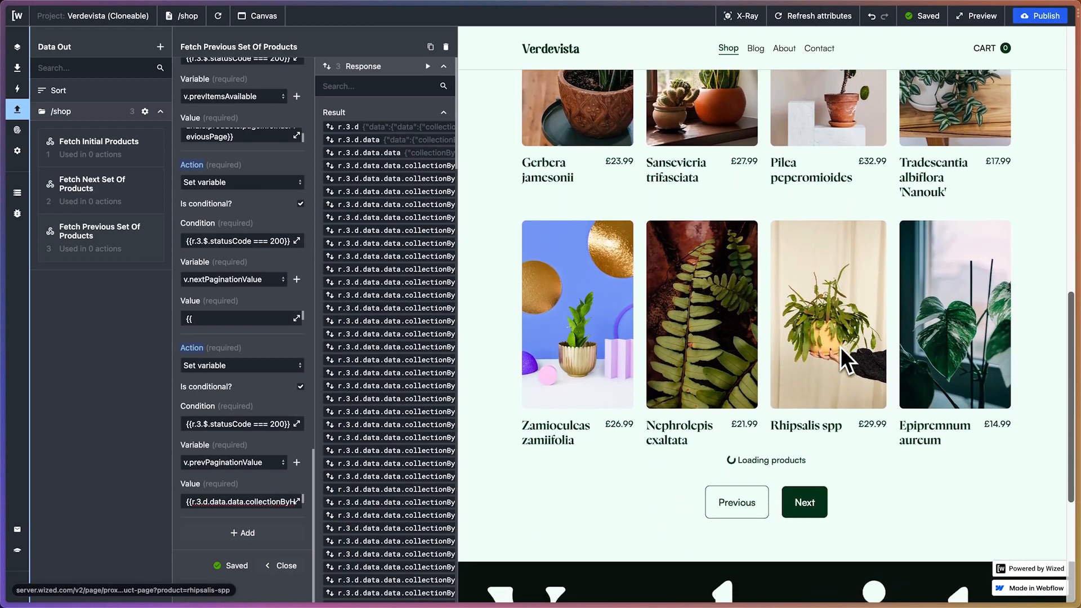
pyautogui.scroll(10, 840, 347)
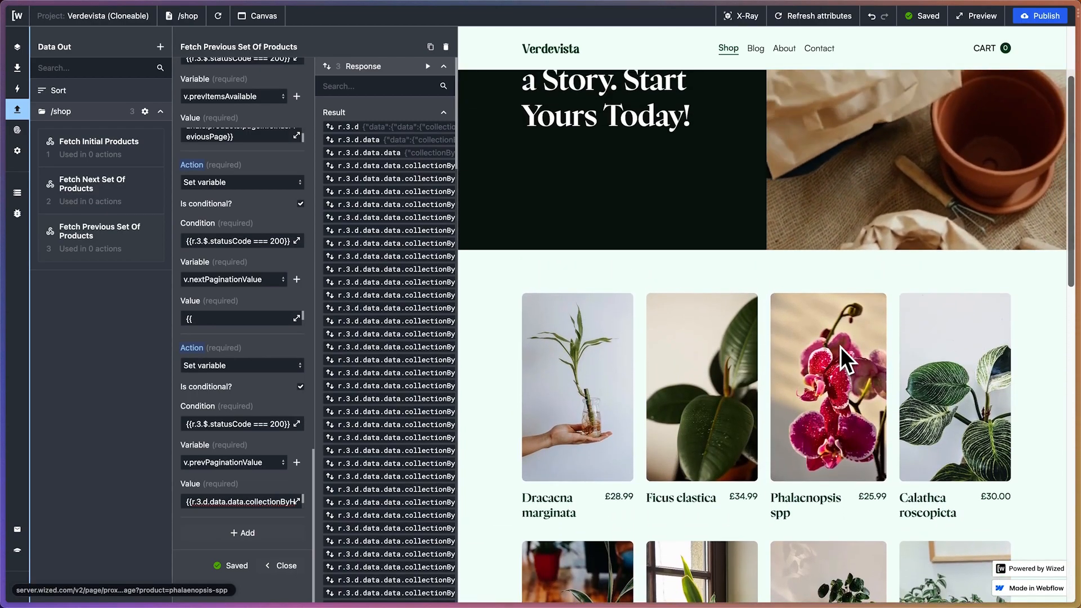
pyautogui.scroll(-8, 840, 347)
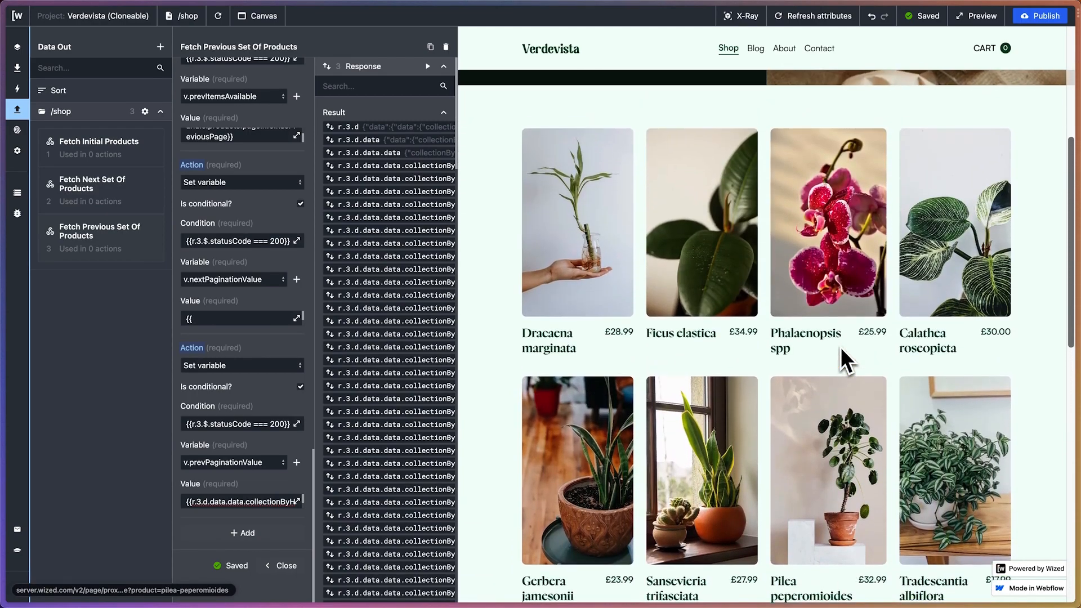
# - Run the Fetch Previous Set Of Products request twice more and check the product grid down to the pagination buttons
pyautogui.click(428, 66)
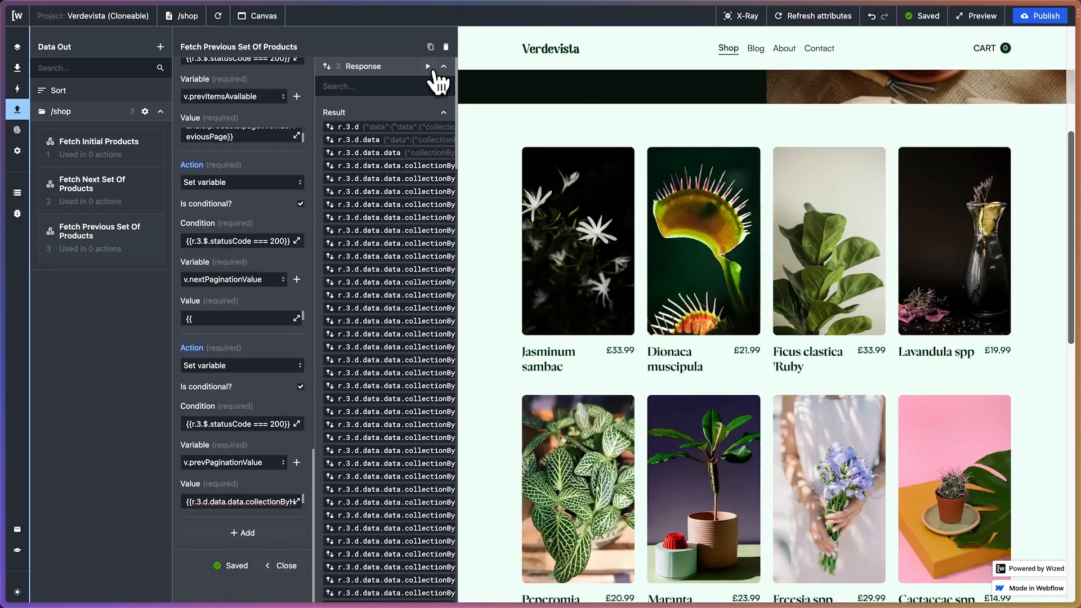
pyautogui.click(430, 67)
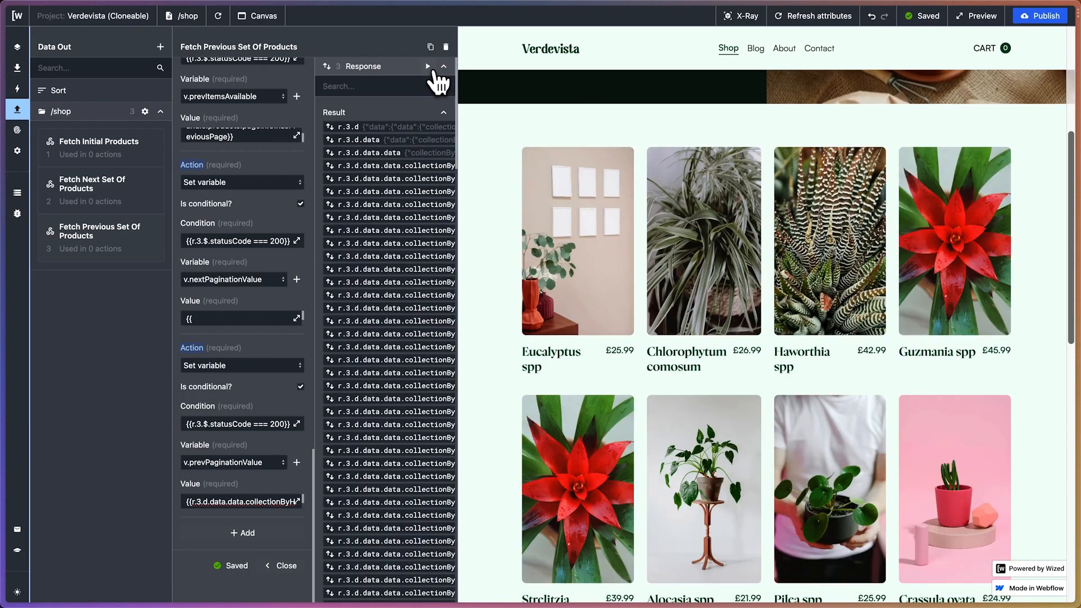
pyautogui.scroll(-3, 724, 352)
pyautogui.scroll(-3, 723, 351)
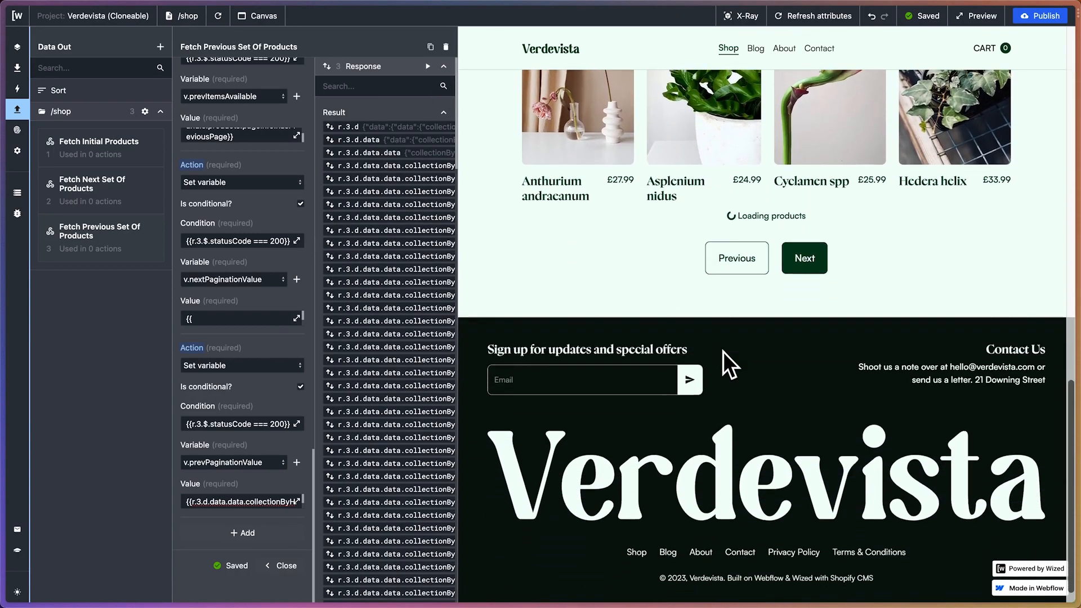
pyautogui.scroll(14, 723, 352)
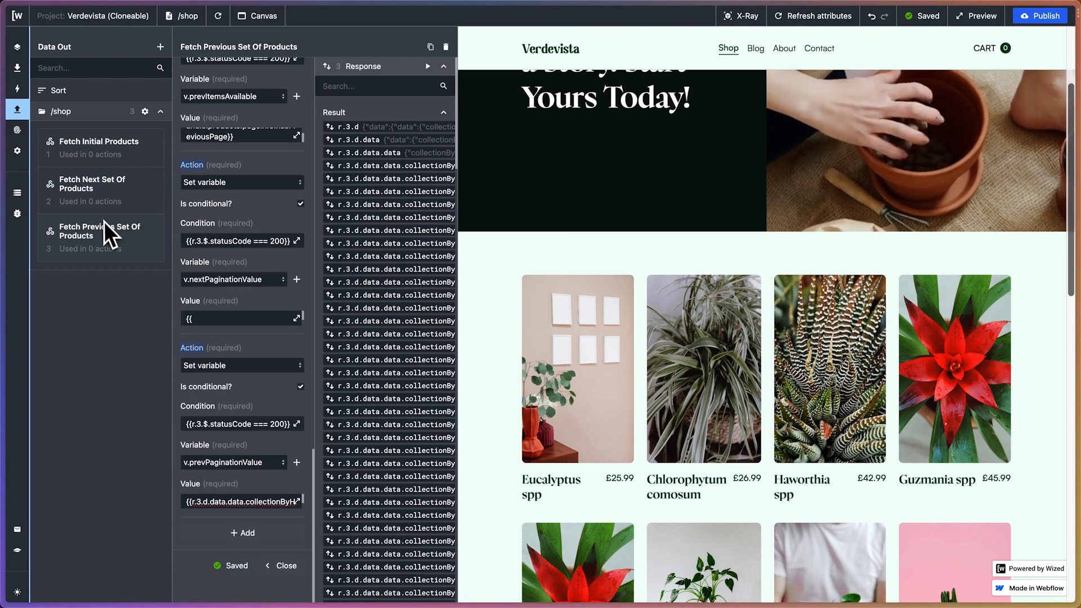
pyautogui.scroll(-5, 653, 429)
pyautogui.scroll(-4, 654, 430)
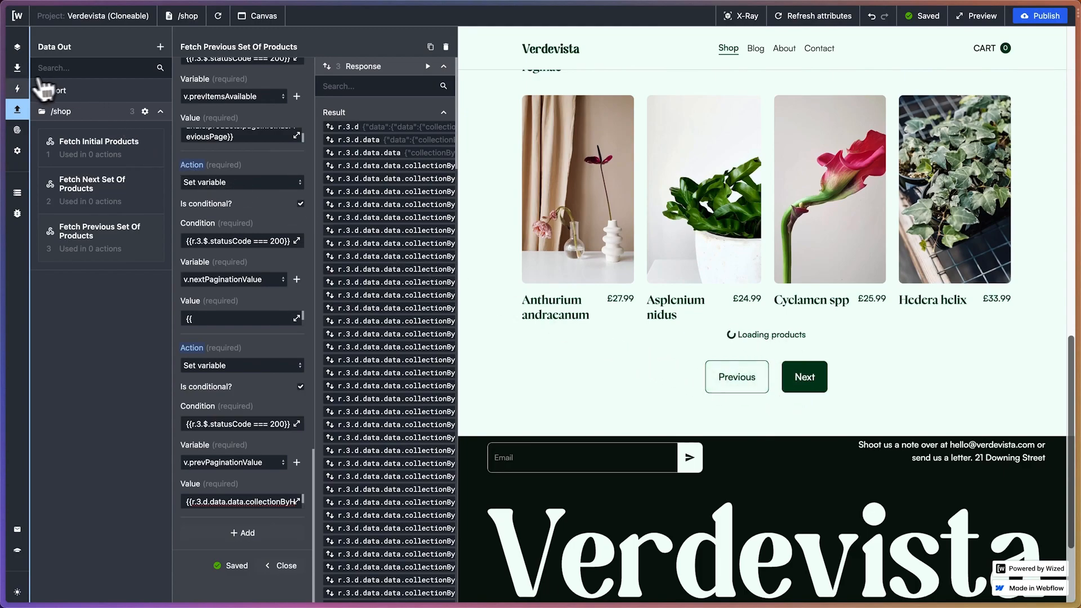
# - Create a new action named Set Visibility to Shop Product Loader, checking the loader's attribute name with X-Ray
pyautogui.click(17, 89)
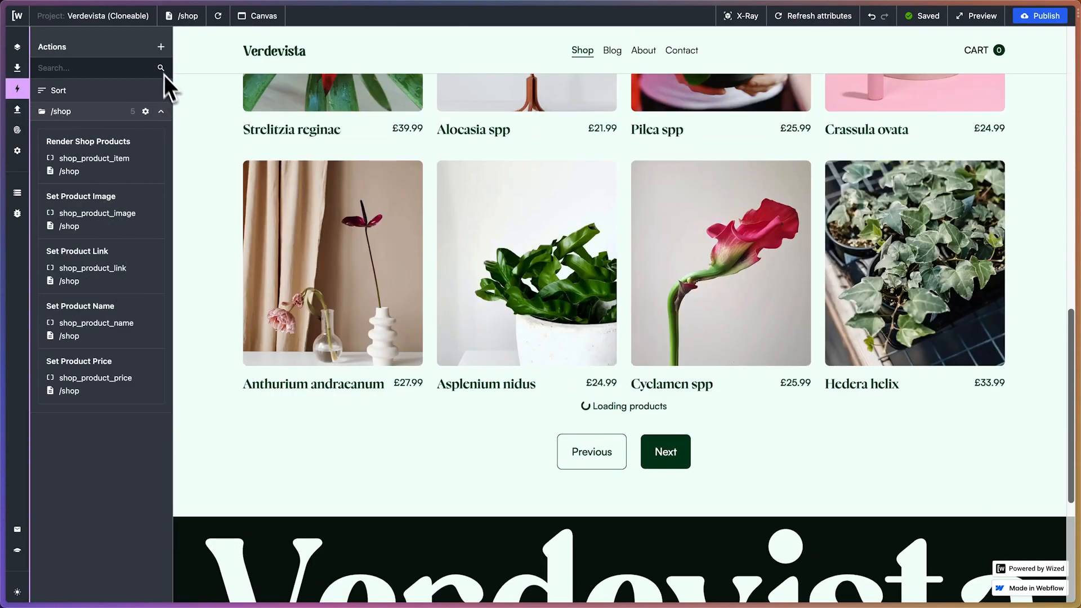
pyautogui.click(161, 47)
pyautogui.click(243, 89)
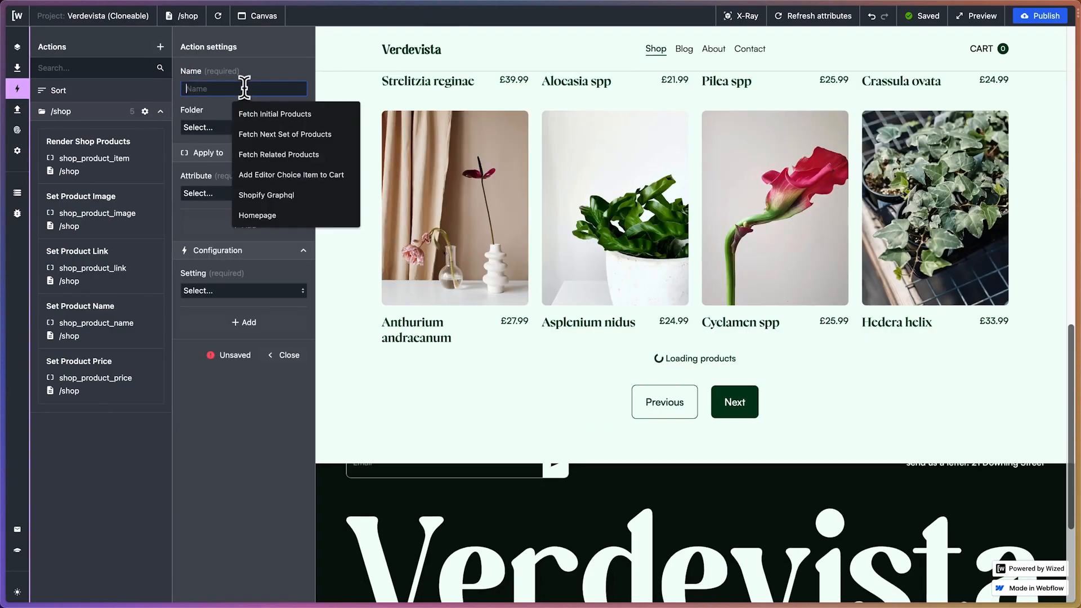
pyautogui.click(735, 18)
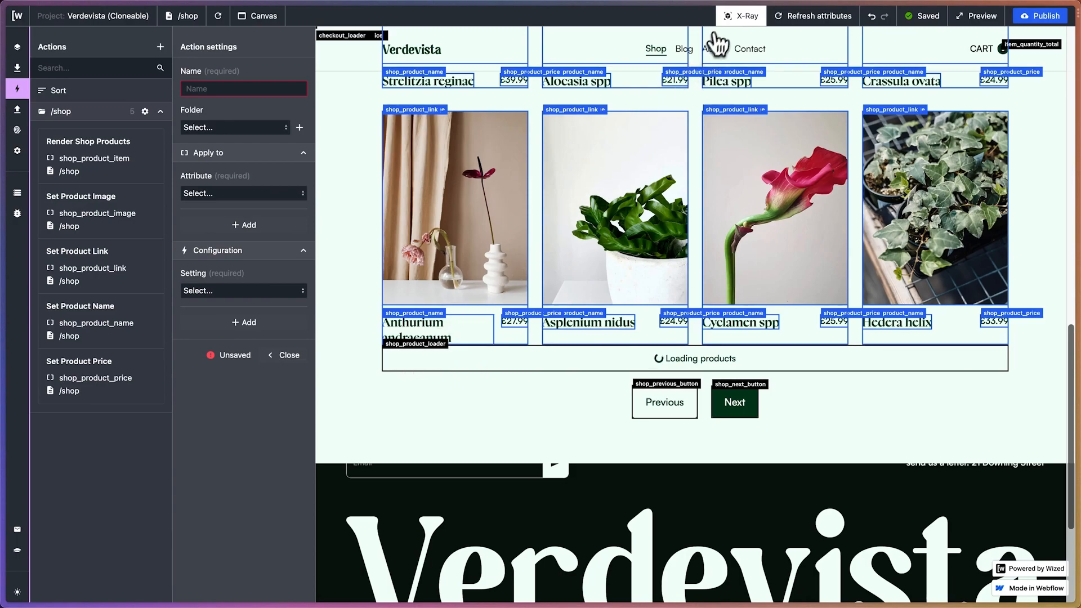
pyautogui.click(736, 17)
pyautogui.click(218, 89)
pyautogui.write('Set Visi')
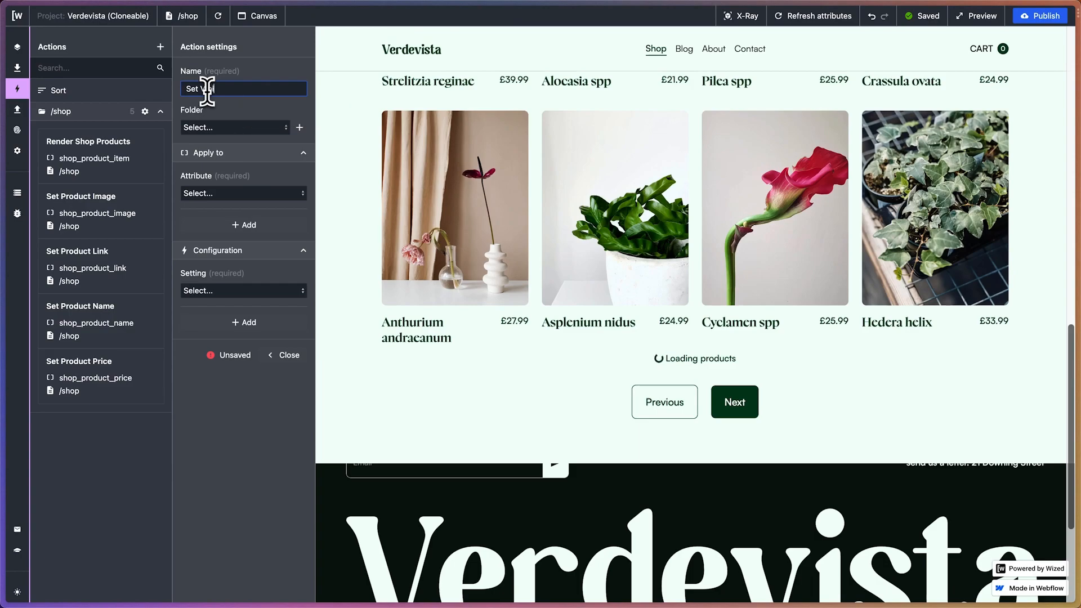
pyautogui.press('BackSpace')
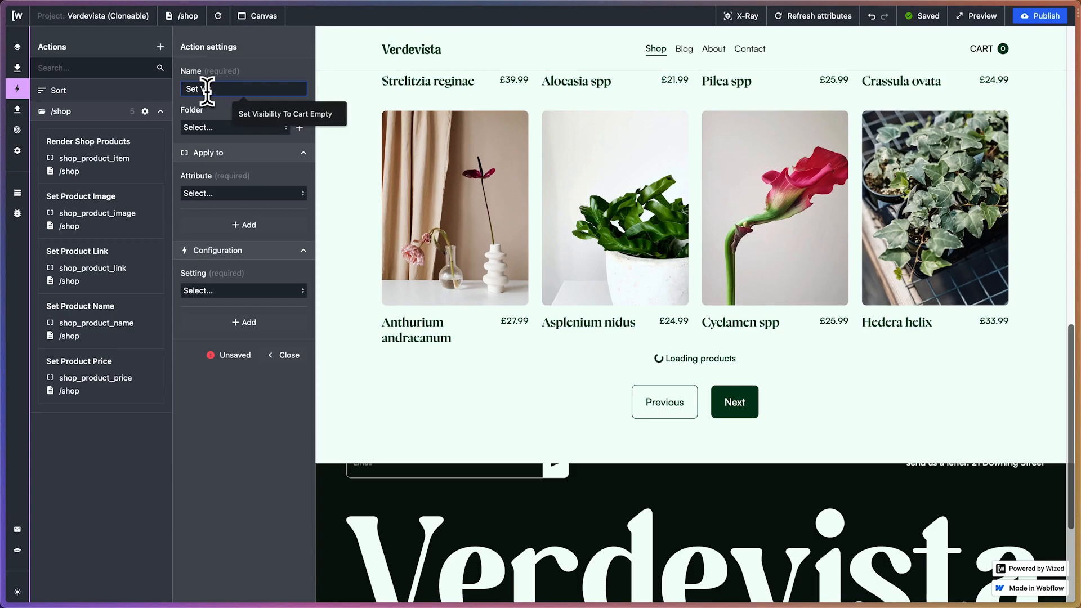
pyautogui.write('isibility to')
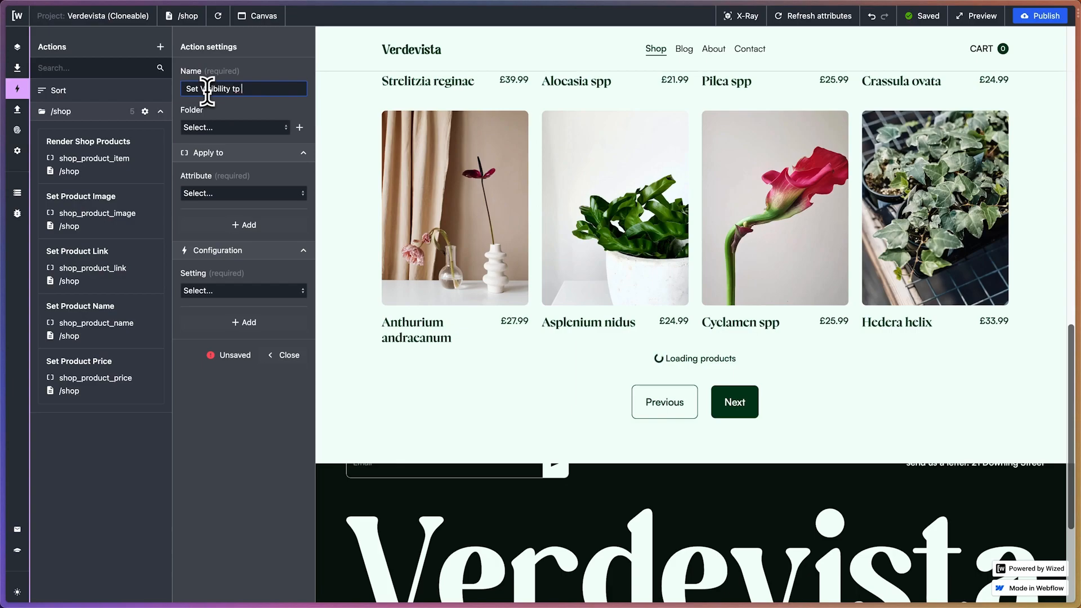
pyautogui.write(' Shop Product Loader')
# - Apply the new action to the shop_product_loader attribute and choose Set visibility as its setting
pyautogui.click(255, 191)
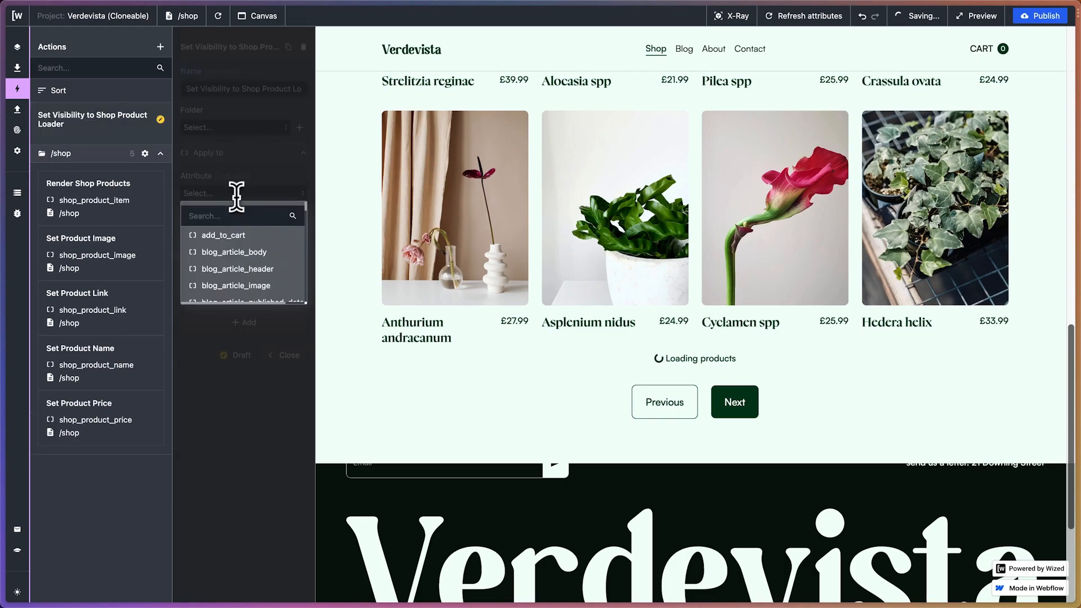
pyautogui.write('shop')
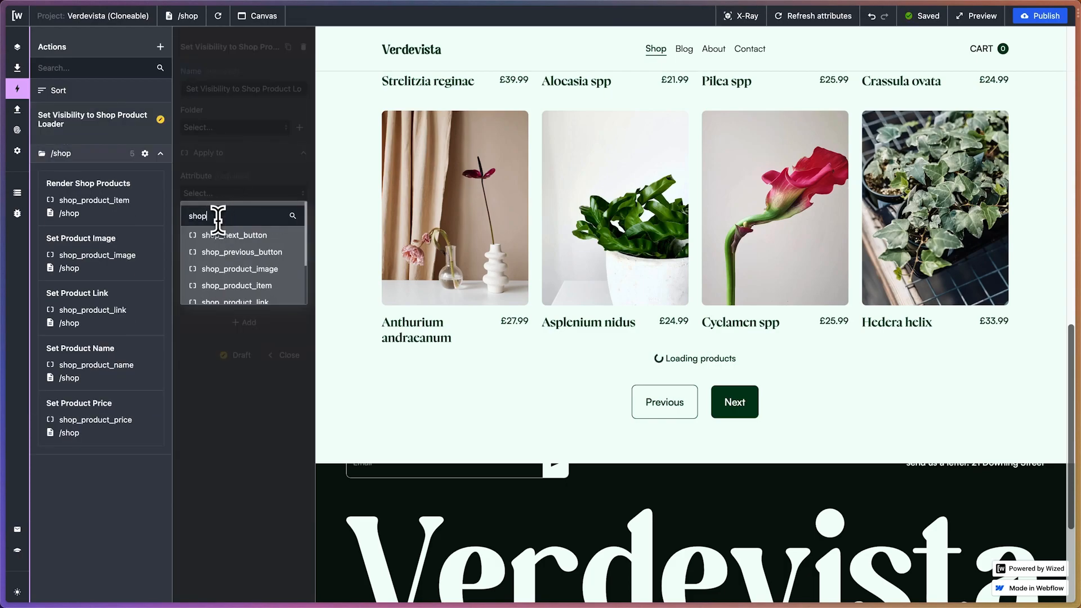
pyautogui.write('_product_')
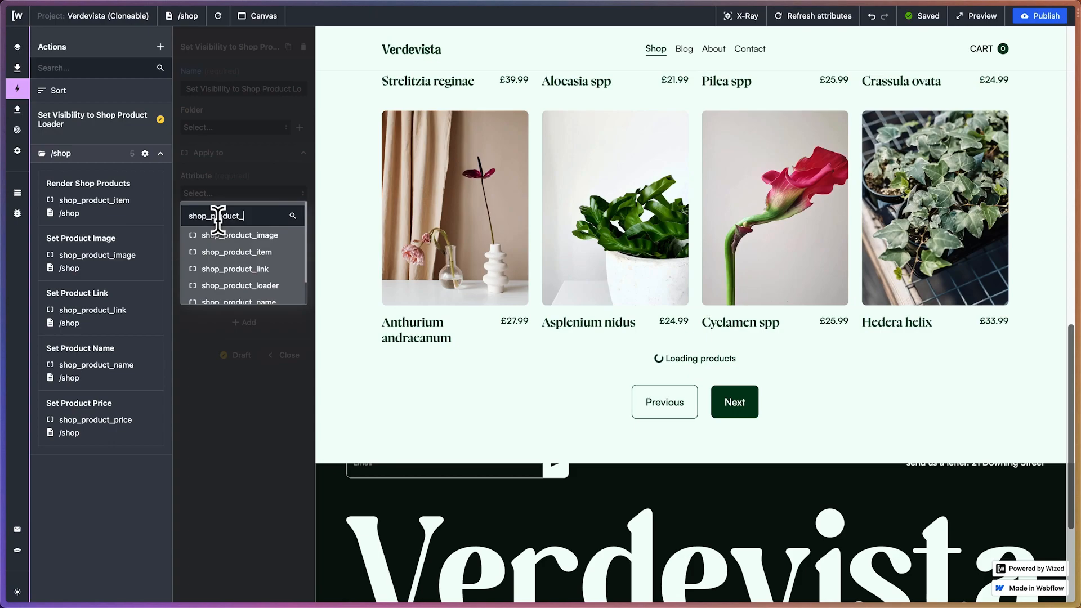
pyautogui.write('load')
pyautogui.click(229, 234)
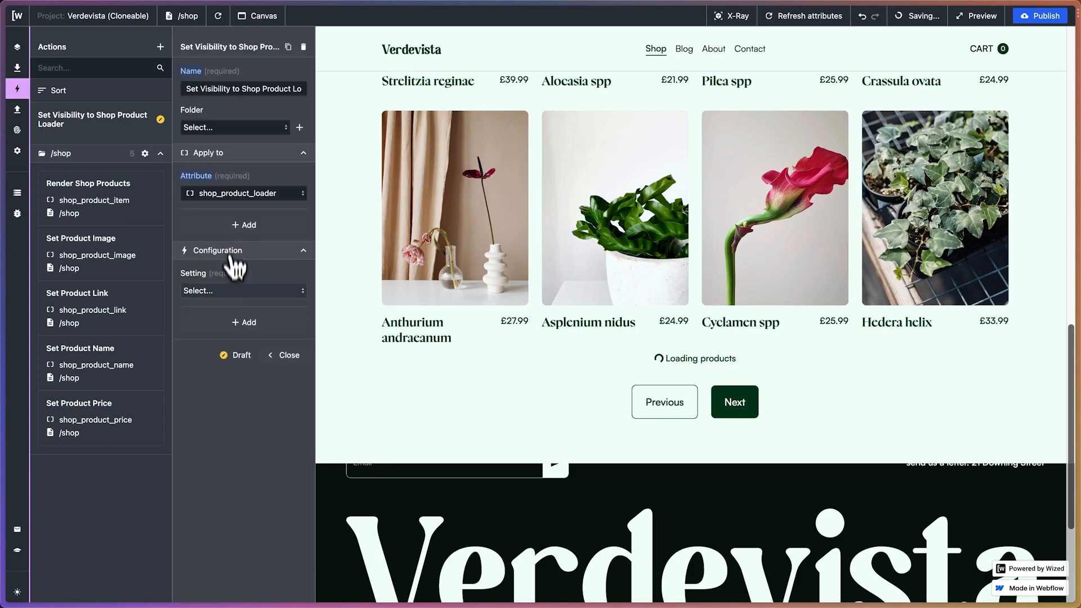
pyautogui.click(227, 294)
pyautogui.click(232, 348)
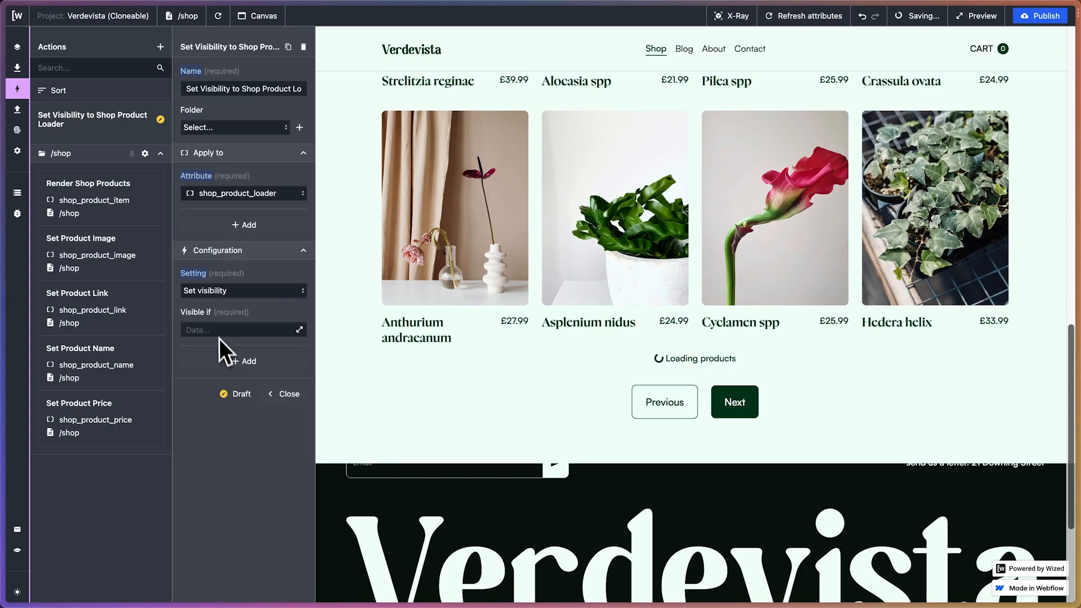
# - Start the loader's visibility condition with the Fetch Next Set Of Products state: r.2.$.isRequesting === true
pyautogui.click(299, 329)
pyautogui.scroll(-5, 626, 213)
pyautogui.scroll(-5, 626, 214)
pyautogui.scroll(4, 626, 213)
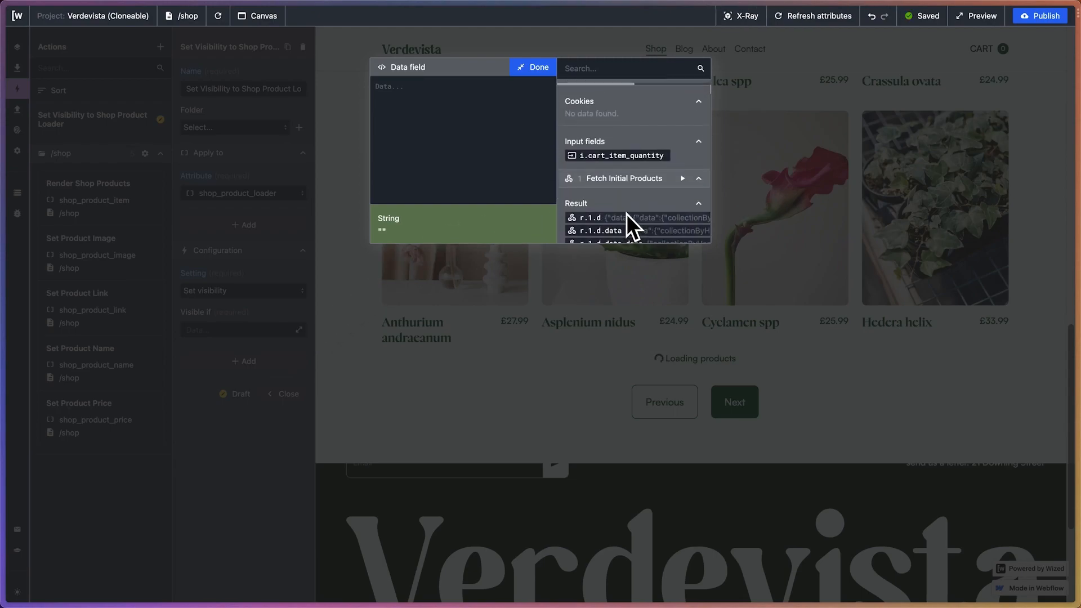
pyautogui.click(699, 181)
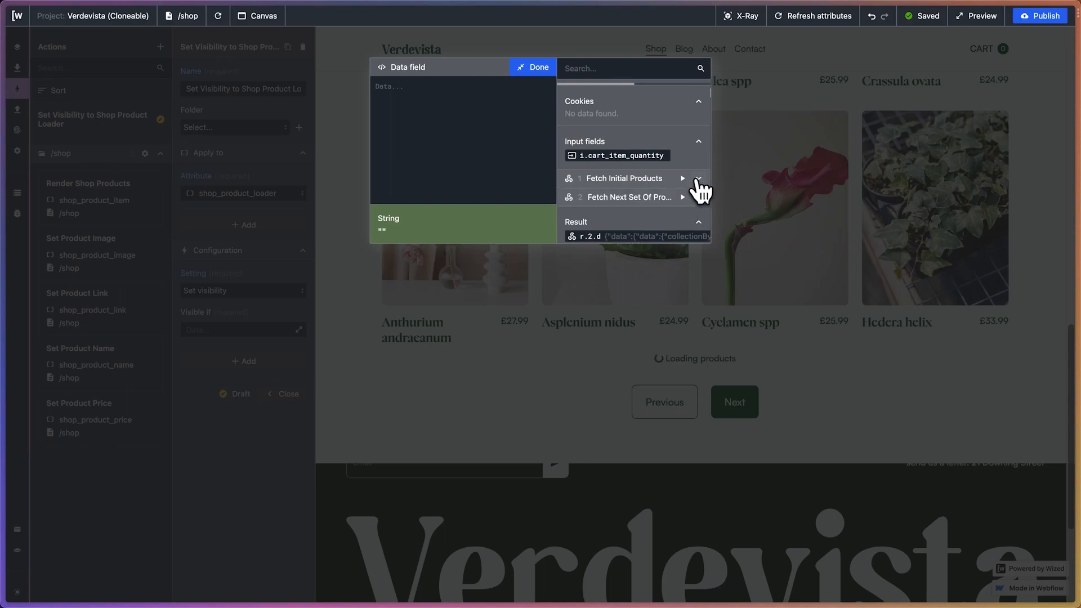
pyautogui.scroll(-3, 664, 180)
pyautogui.click(628, 156)
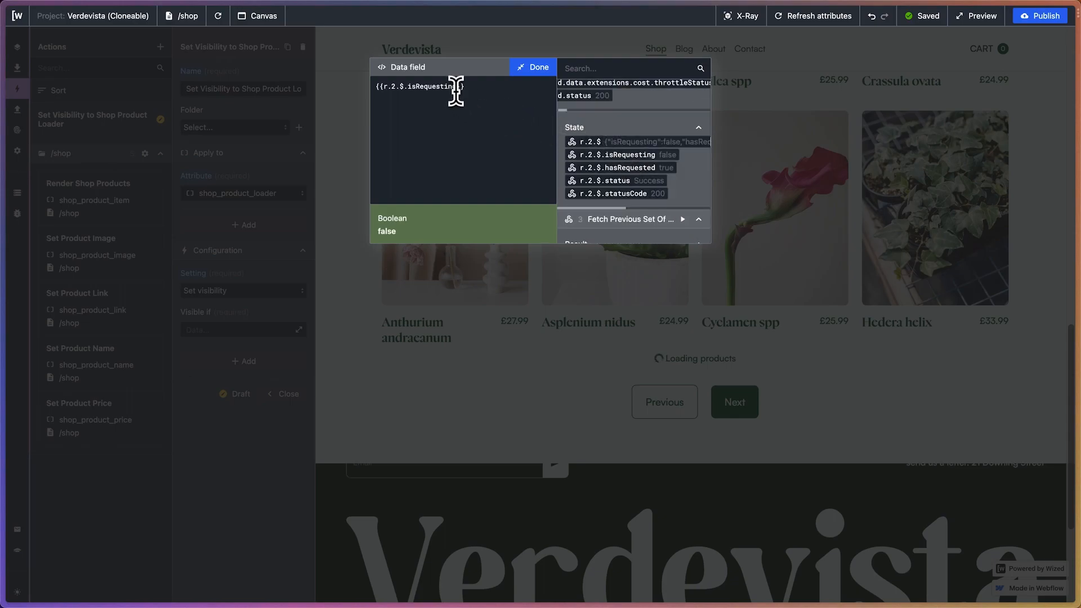
pyautogui.write('===')
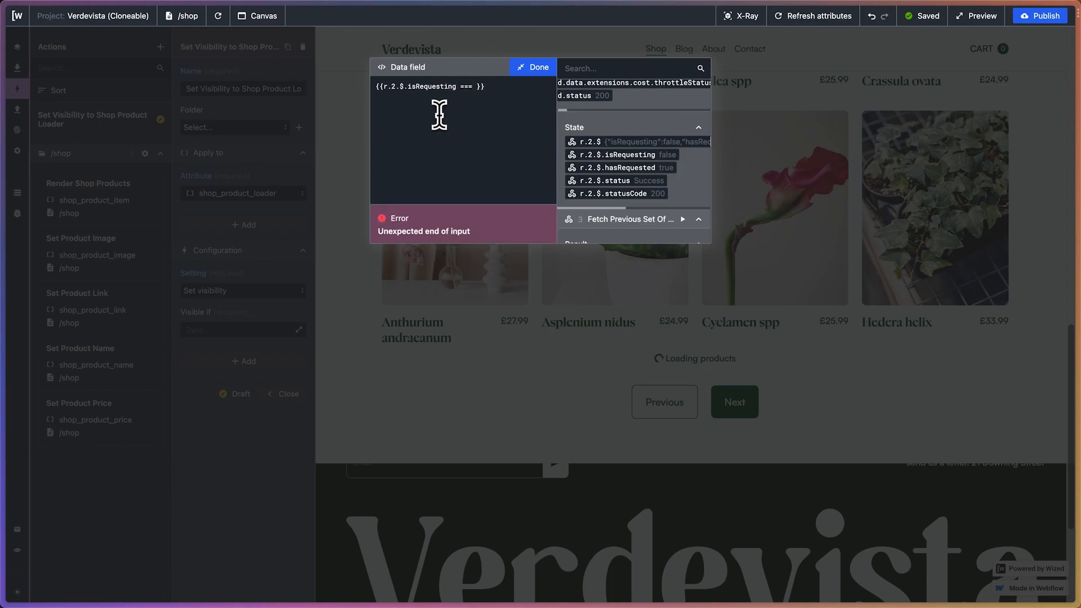
pyautogui.write(' true ')
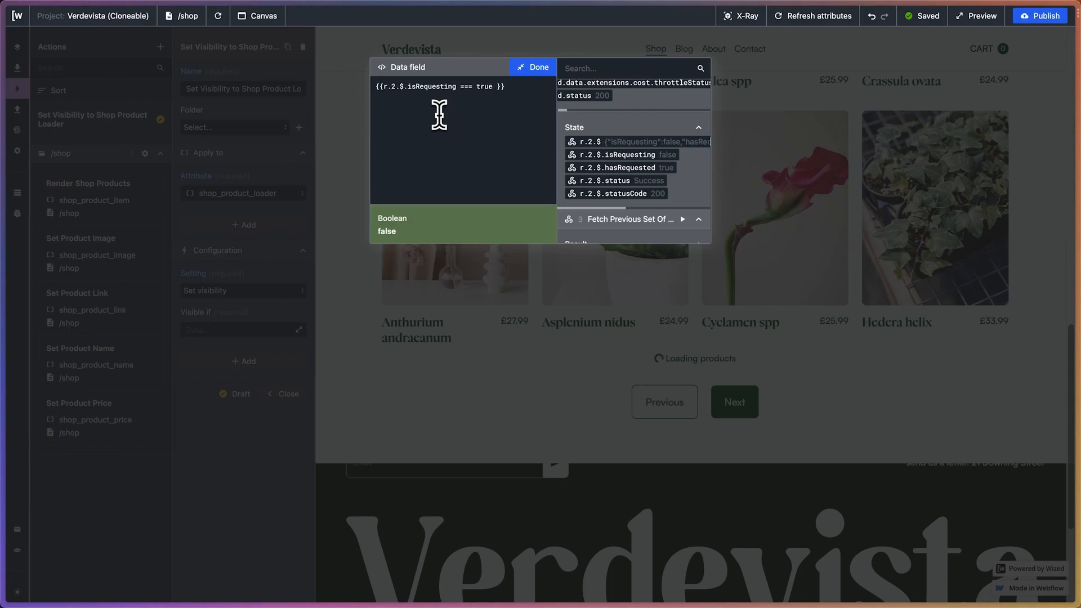
# - Extend the loader's visibility condition with || r.3.$.isRequesting === true and finish editing it
pyautogui.write('||')
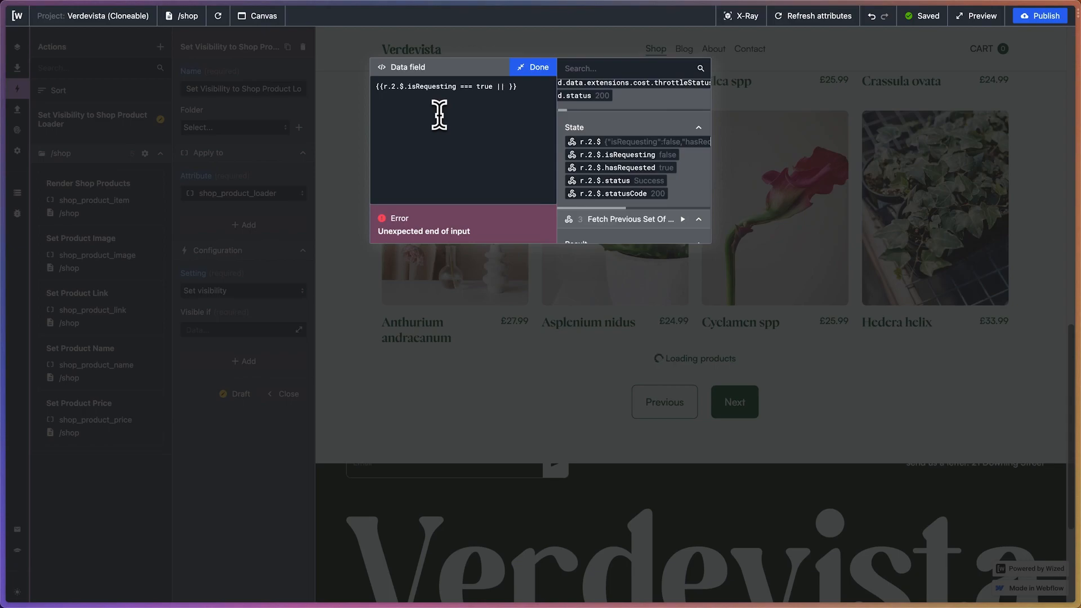
pyautogui.scroll(-10, 638, 234)
pyautogui.scroll(-10, 638, 236)
pyautogui.scroll(-5, 637, 236)
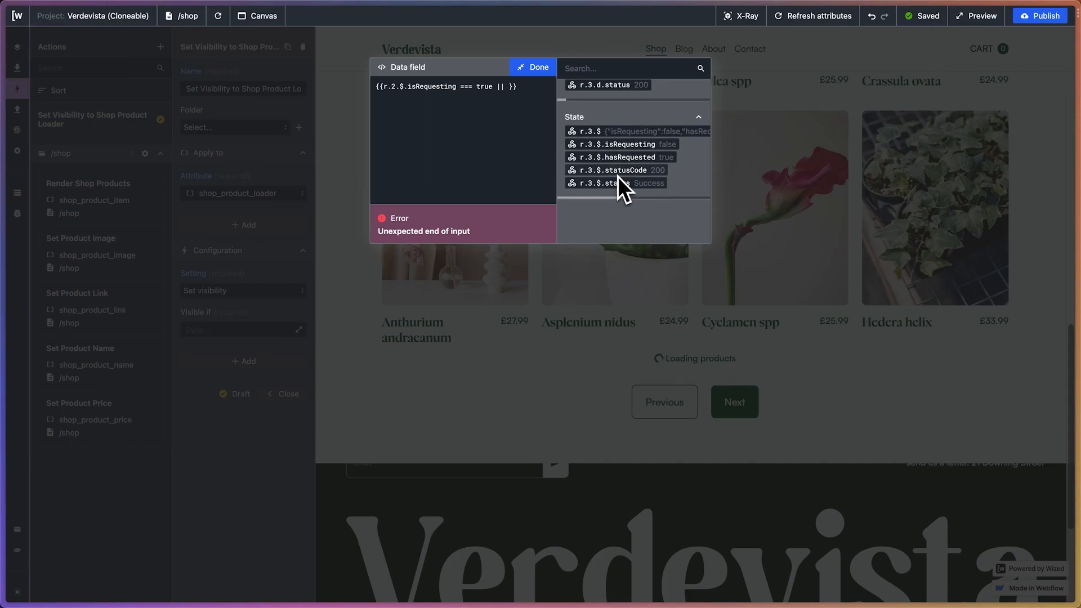
pyautogui.click(618, 144)
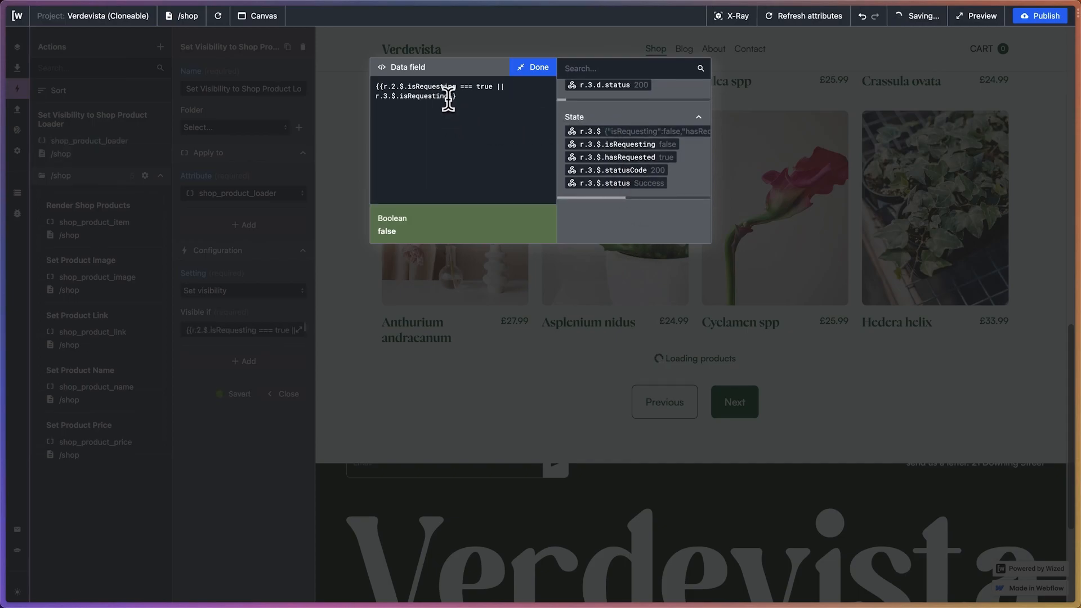
pyautogui.write('=== true')
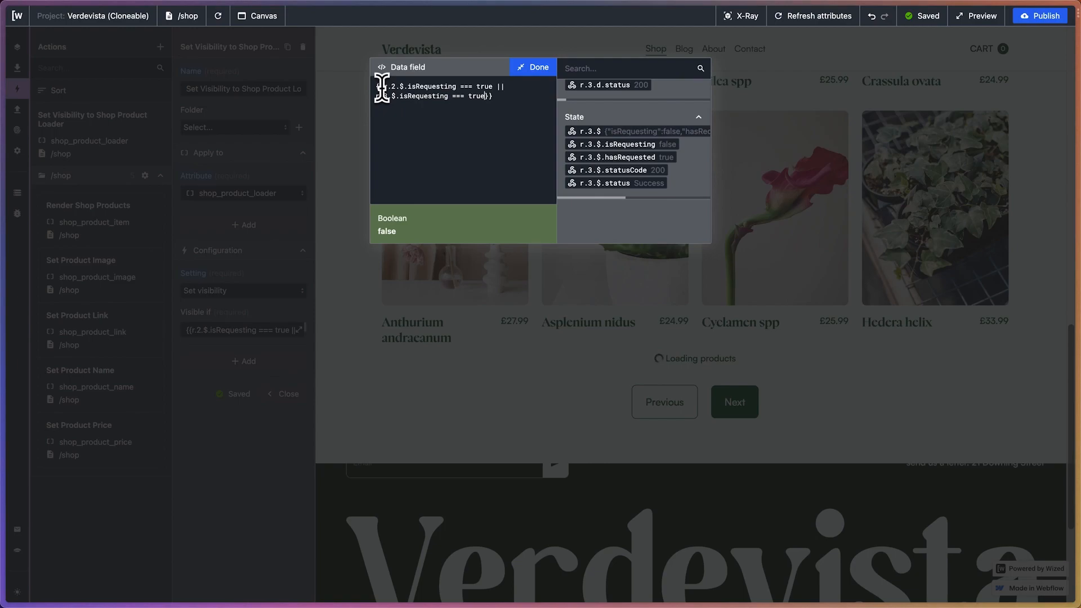
pyautogui.moveTo(385, 86); pyautogui.dragTo(444, 89)
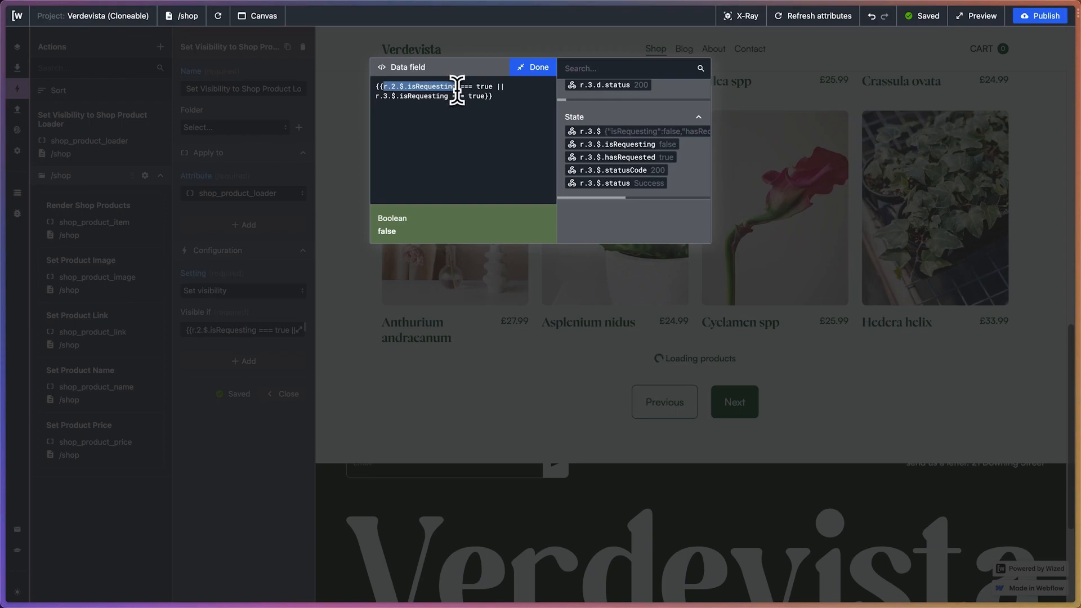
pyautogui.click(395, 89)
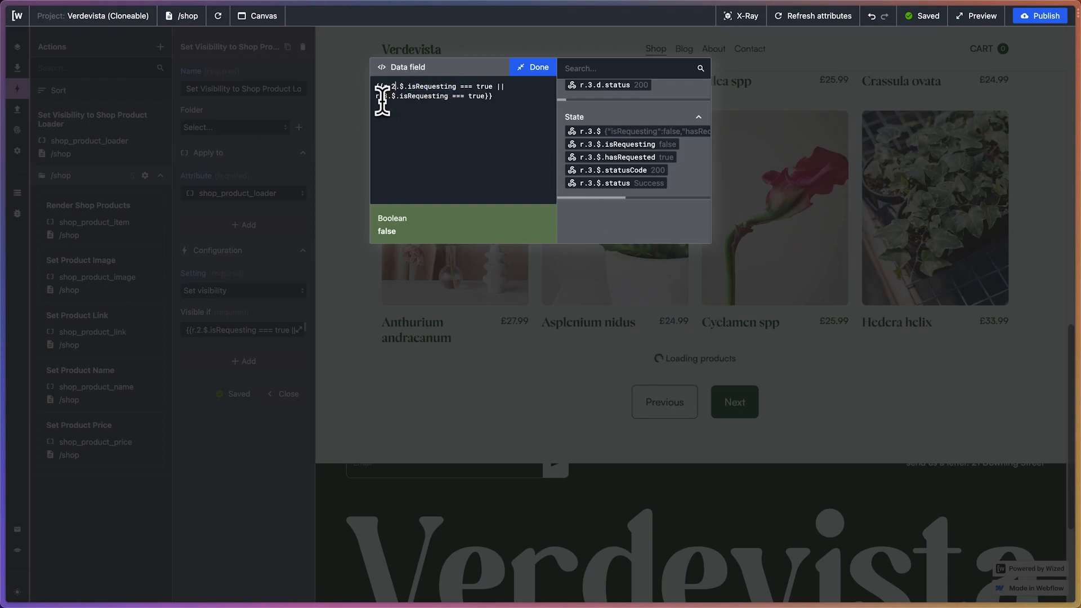
pyautogui.click(535, 69)
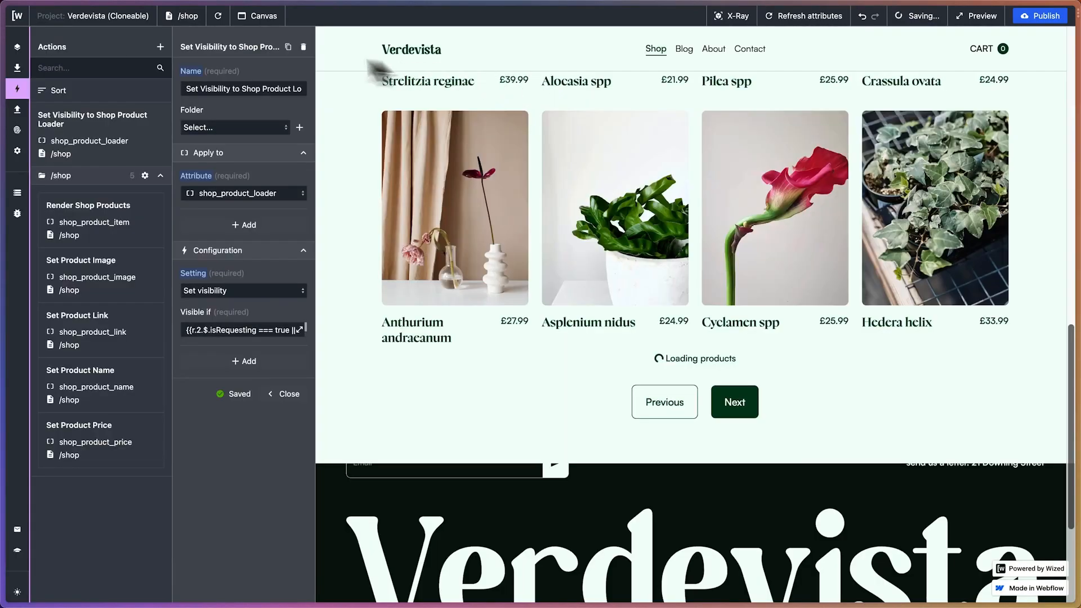
# - Reload the shop page and run the Fetch Next Set Of Products request to test the loader near the pagination buttons
pyautogui.click(218, 16)
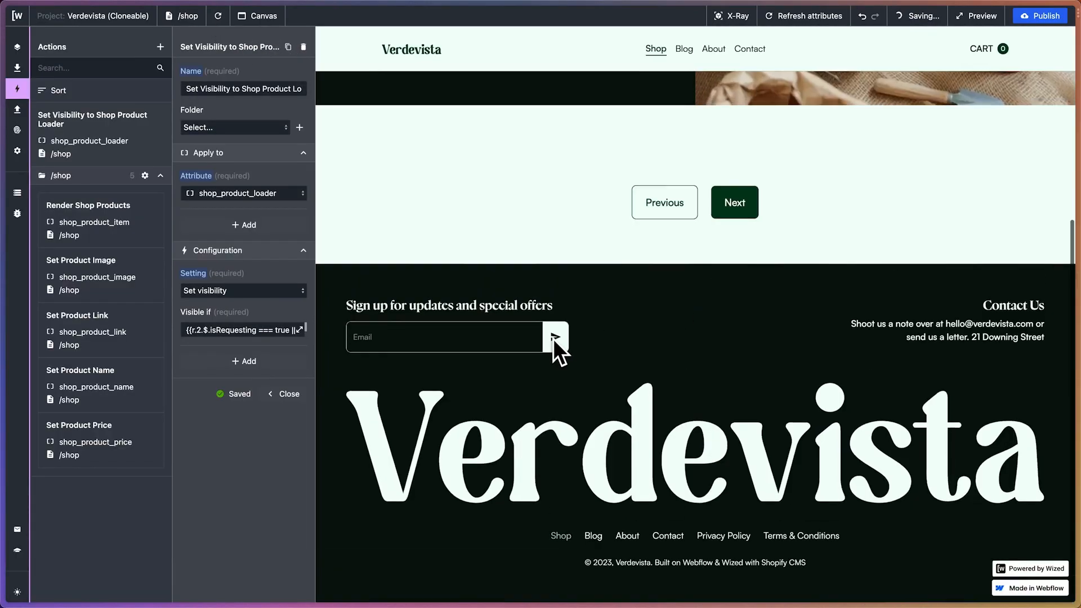
pyautogui.scroll(-12, 738, 281)
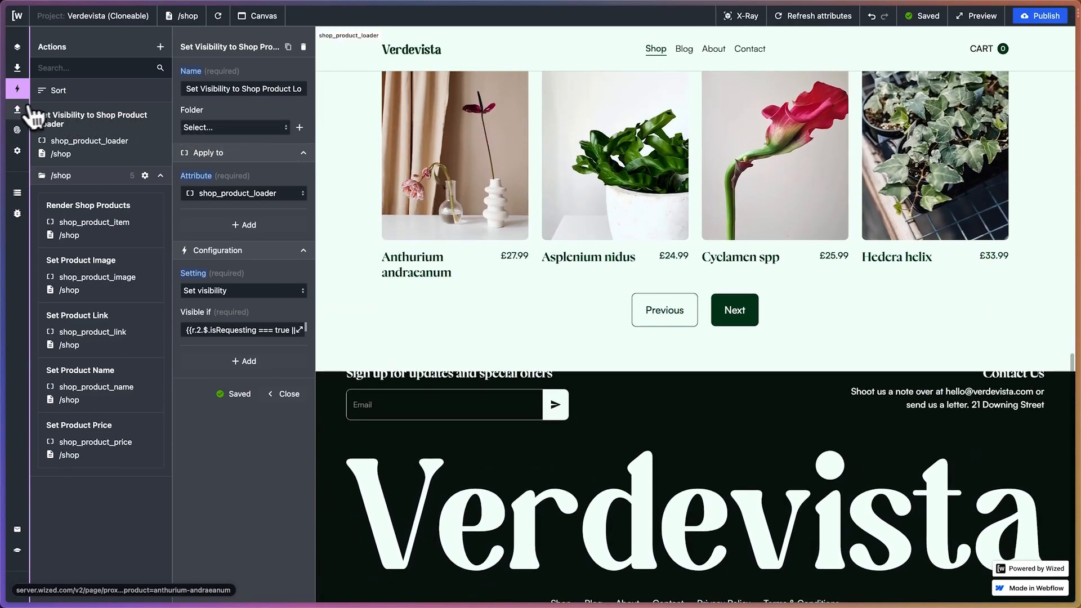
pyautogui.click(17, 110)
pyautogui.click(87, 179)
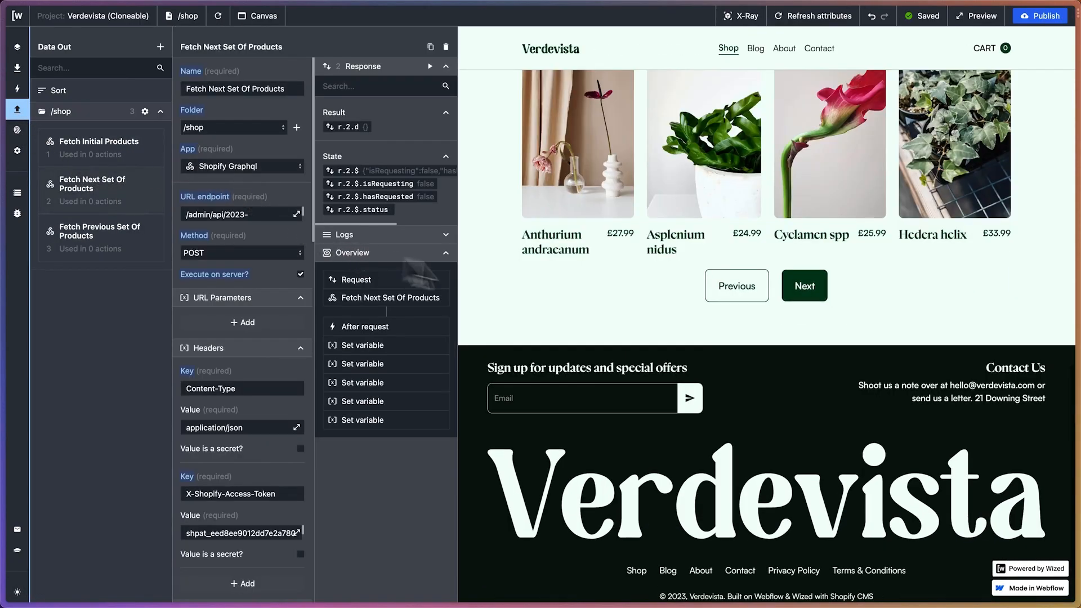
pyautogui.click(430, 67)
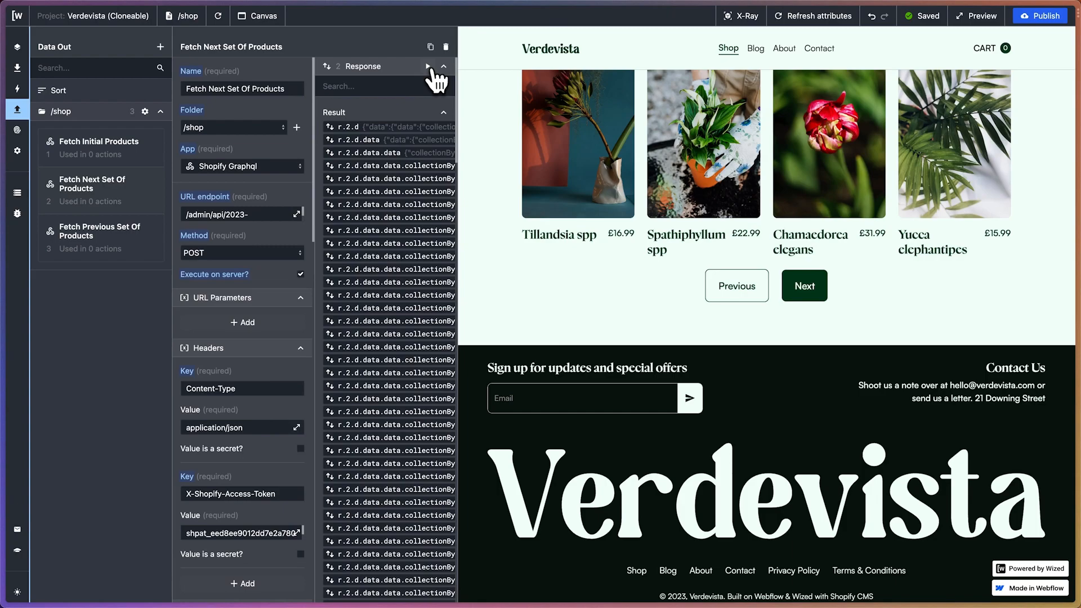
# - Run the Fetch Previous Set Of Products request and check the loader below the product grid
pyautogui.click(95, 234)
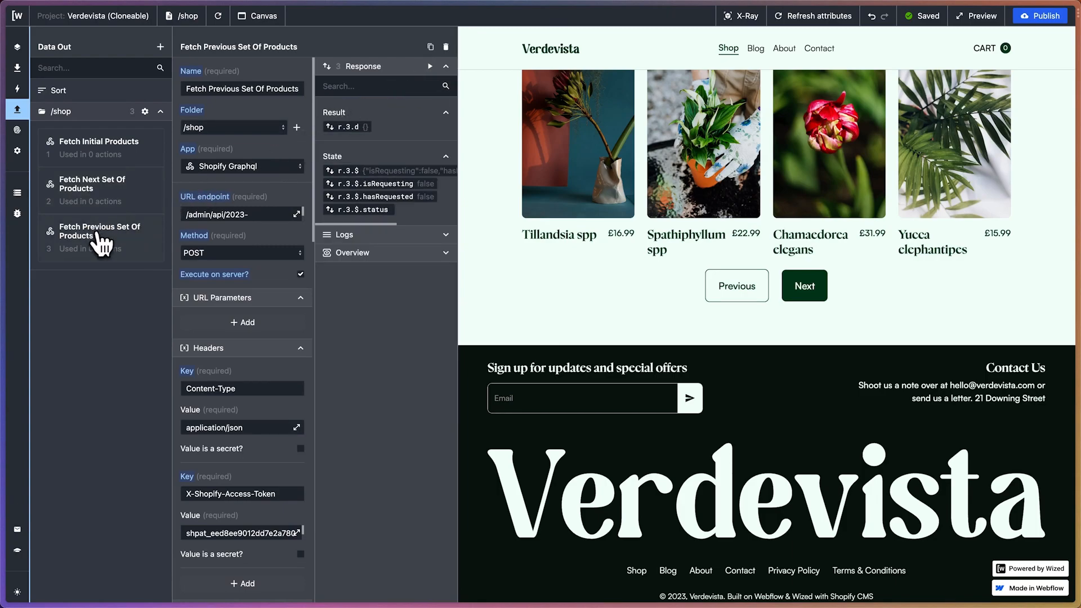
pyautogui.click(430, 67)
pyautogui.scroll(-5, 636, 234)
pyautogui.scroll(-5, 654, 244)
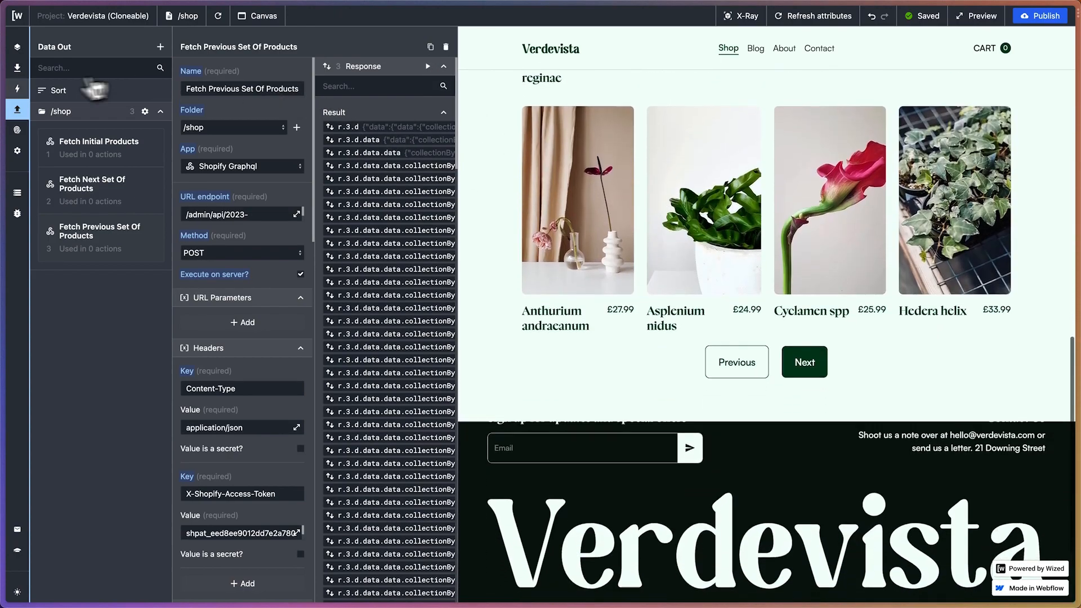
# - Move the Set Visibility to Shop Product Loader action into the /shop folder
pyautogui.click(16, 88)
pyautogui.click(137, 117)
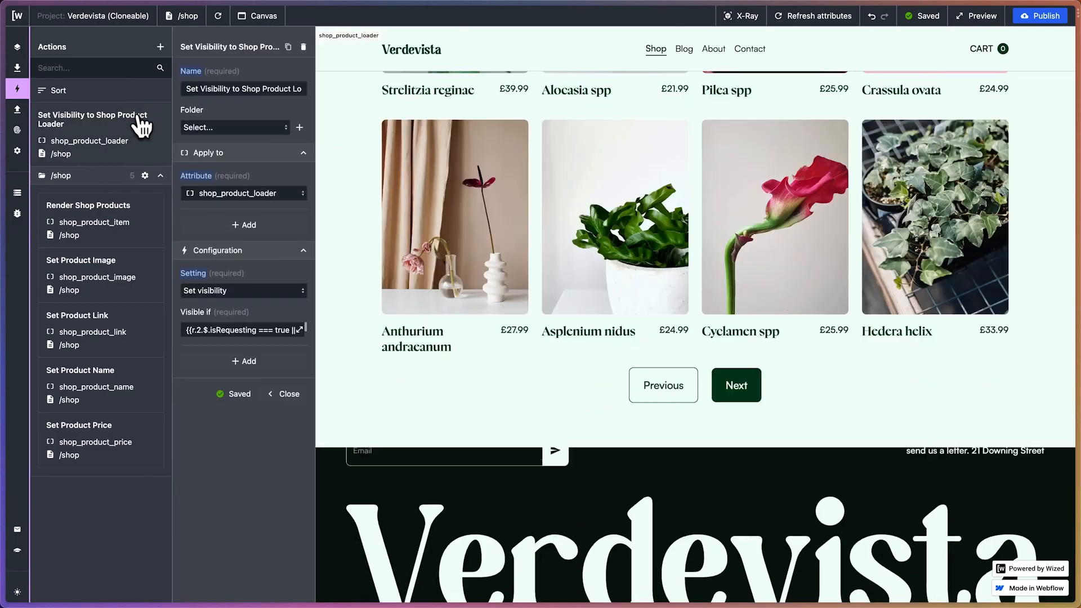
pyautogui.click(269, 133)
pyautogui.click(243, 148)
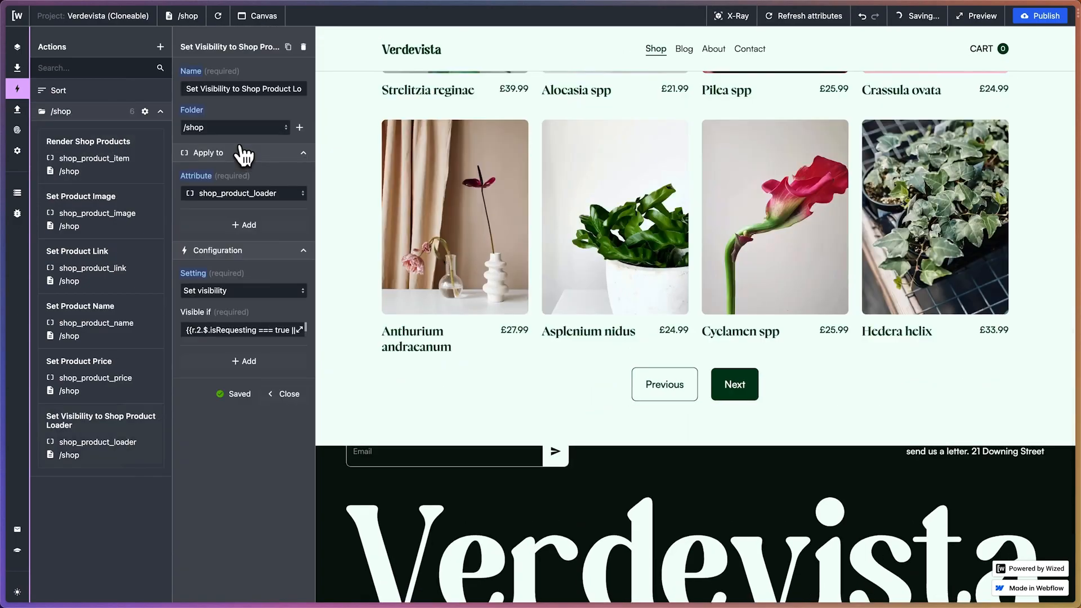
# - Duplicate the loader visibility action and rename the copy Set Visibility to Next Button
pyautogui.click(288, 47)
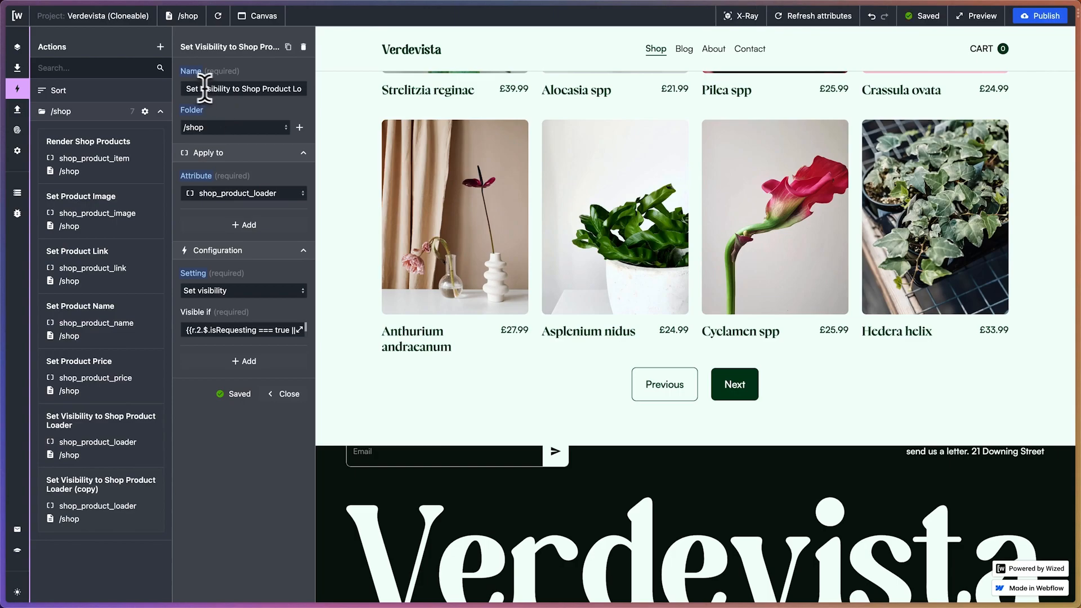
pyautogui.moveTo(245, 92); pyautogui.dragTo(351, 92)
pyautogui.write('Next Button')
# - Check the Next button's attribute name with X-Ray and apply the duplicated action to shop_next_button
pyautogui.click(746, 21)
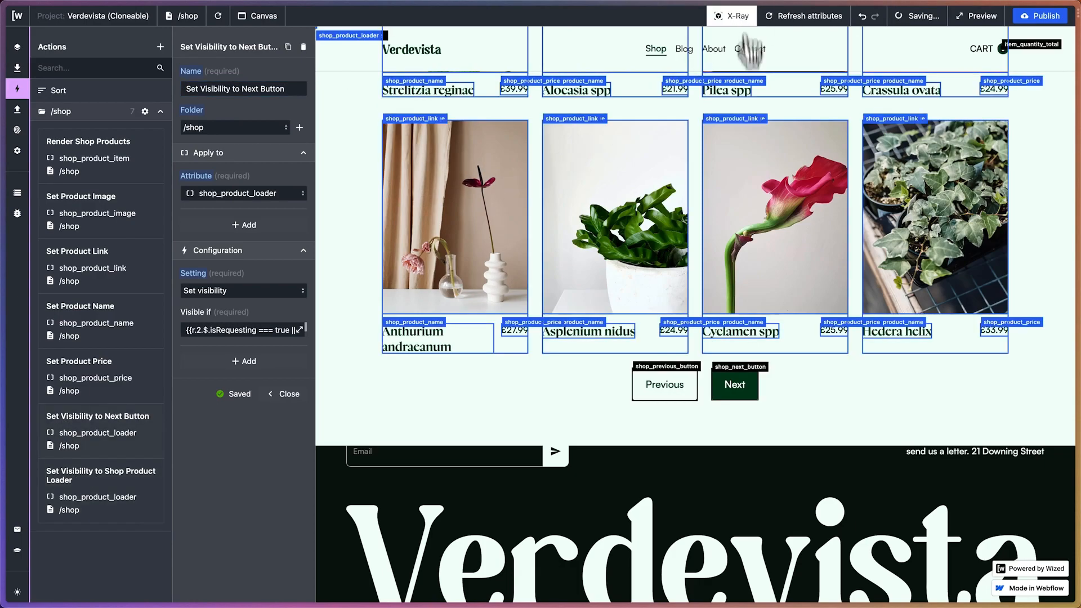
pyautogui.click(735, 17)
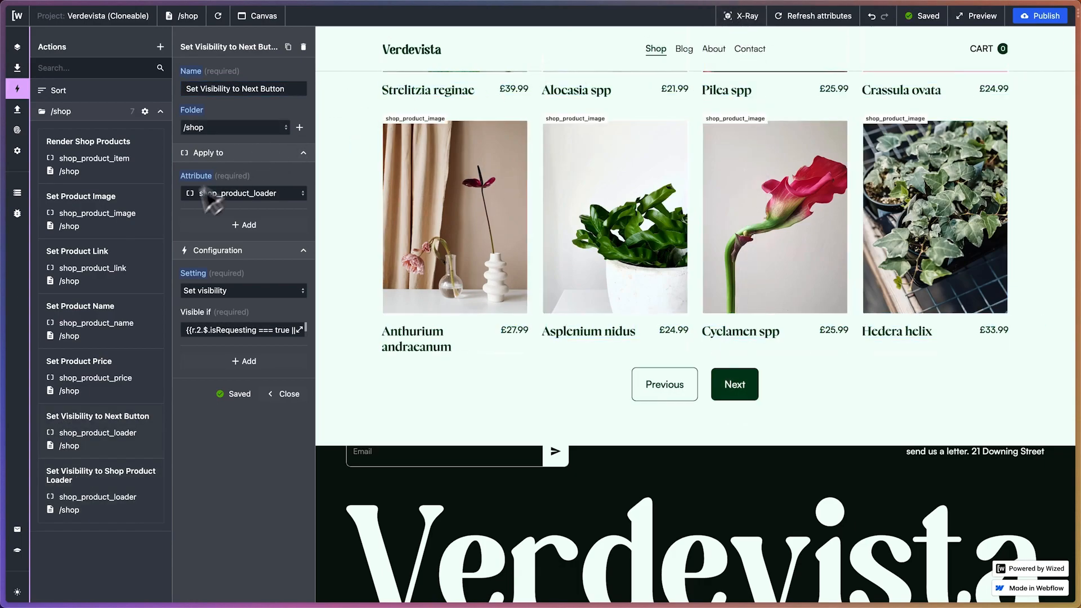
pyautogui.click(236, 193)
pyautogui.write('next_')
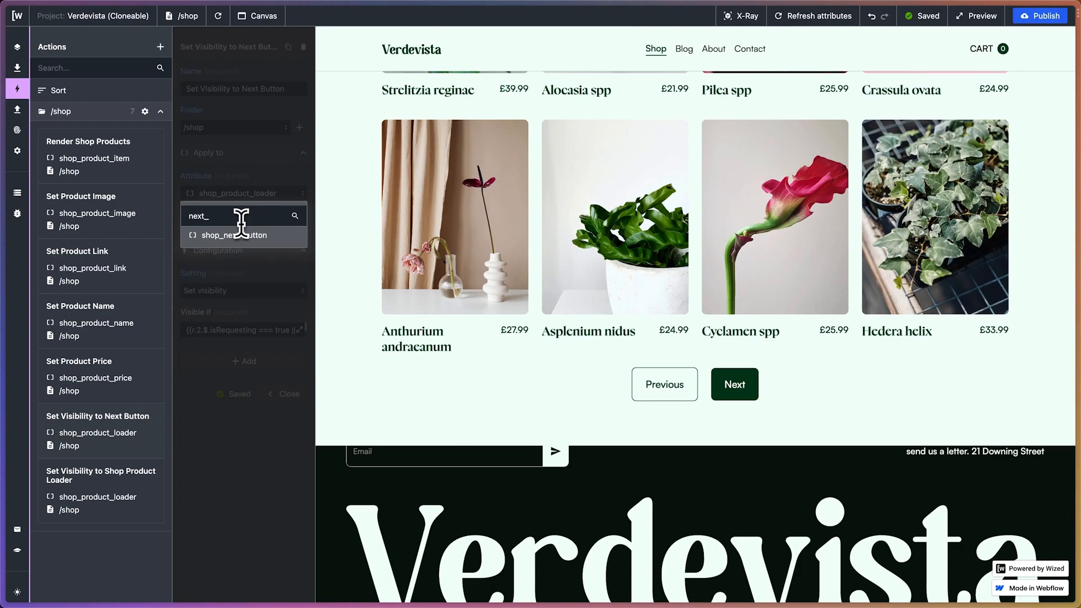
pyautogui.click(281, 236)
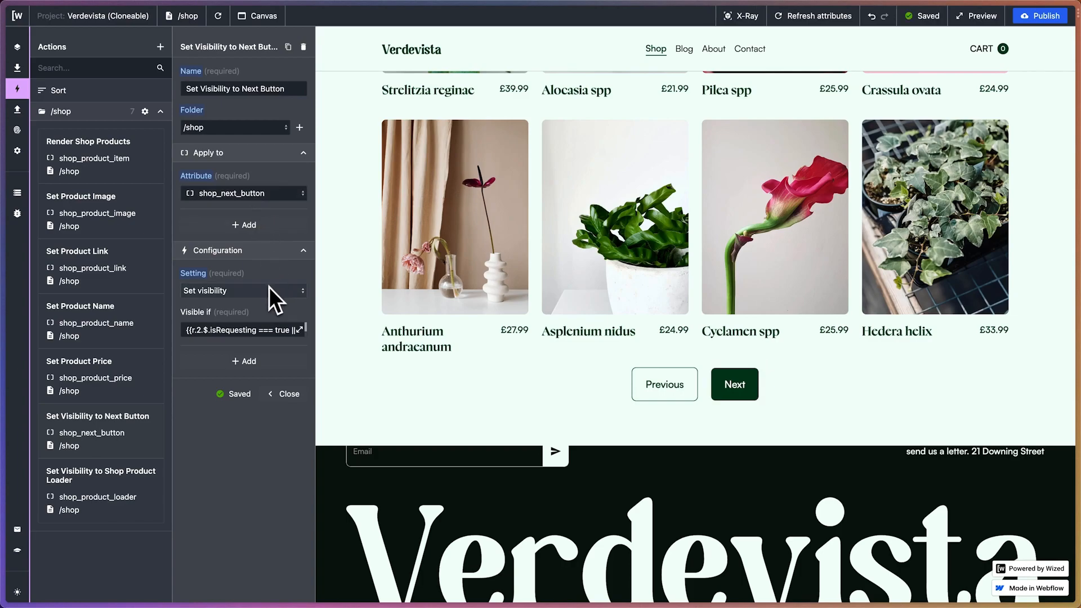
pyautogui.click(246, 290)
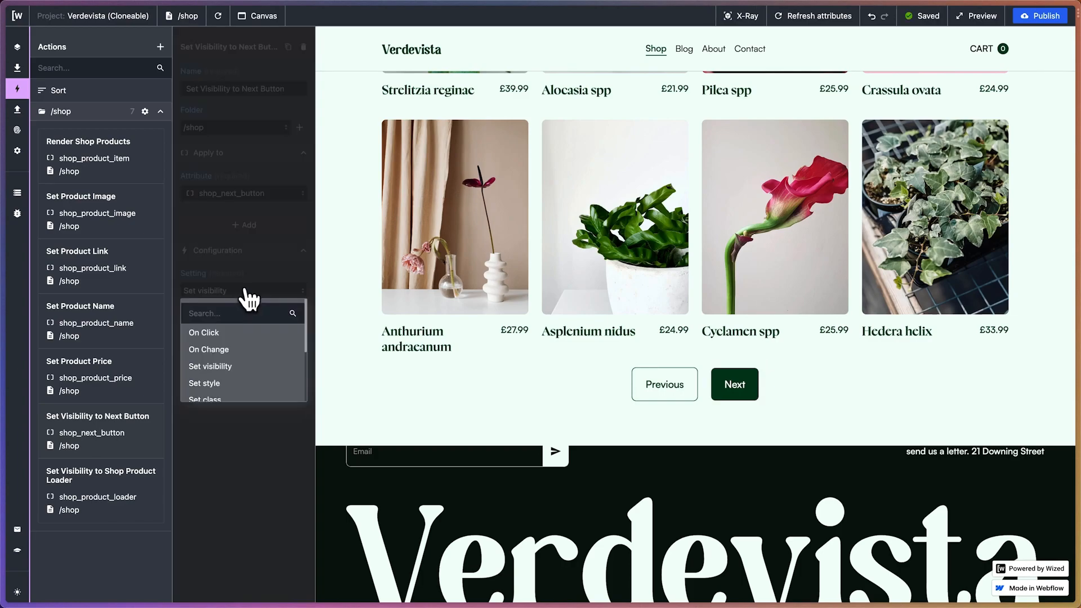
pyautogui.scroll(-3, 240, 394)
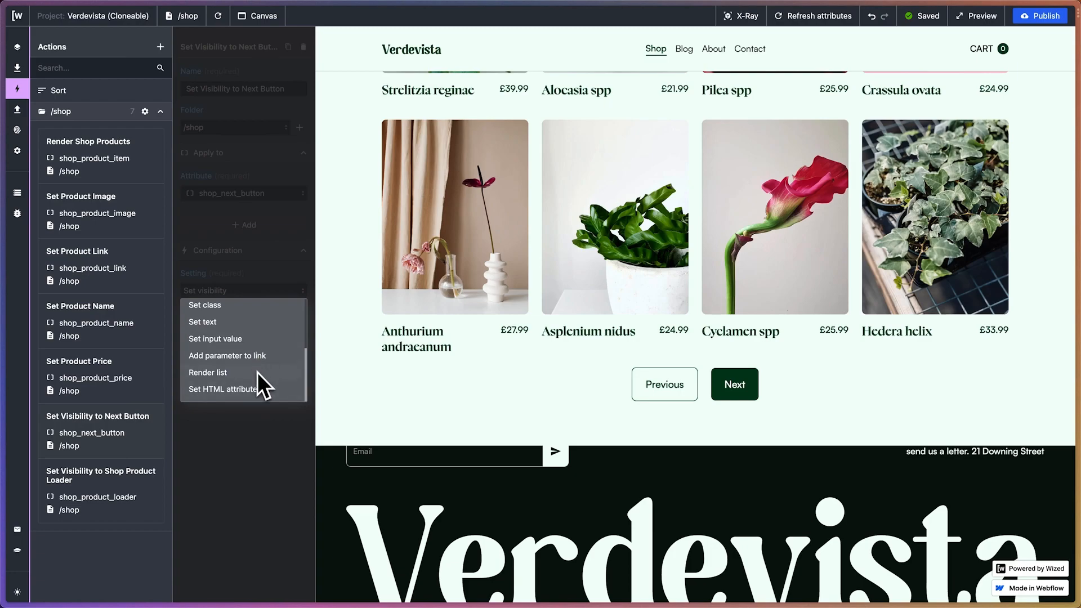
pyautogui.scroll(1, 258, 380)
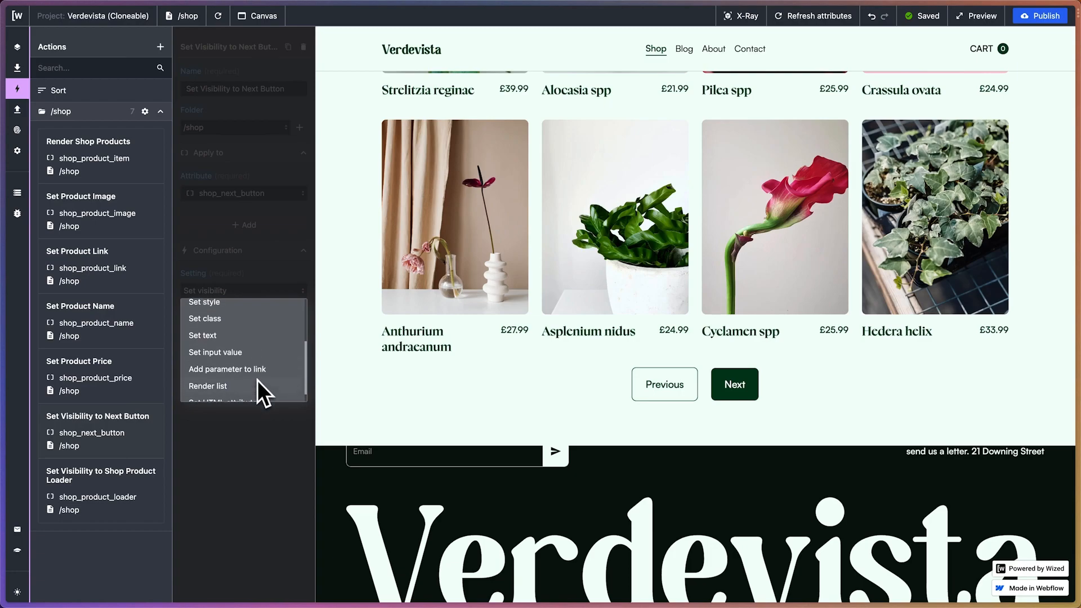
pyautogui.scroll(-1, 258, 380)
pyautogui.click(258, 281)
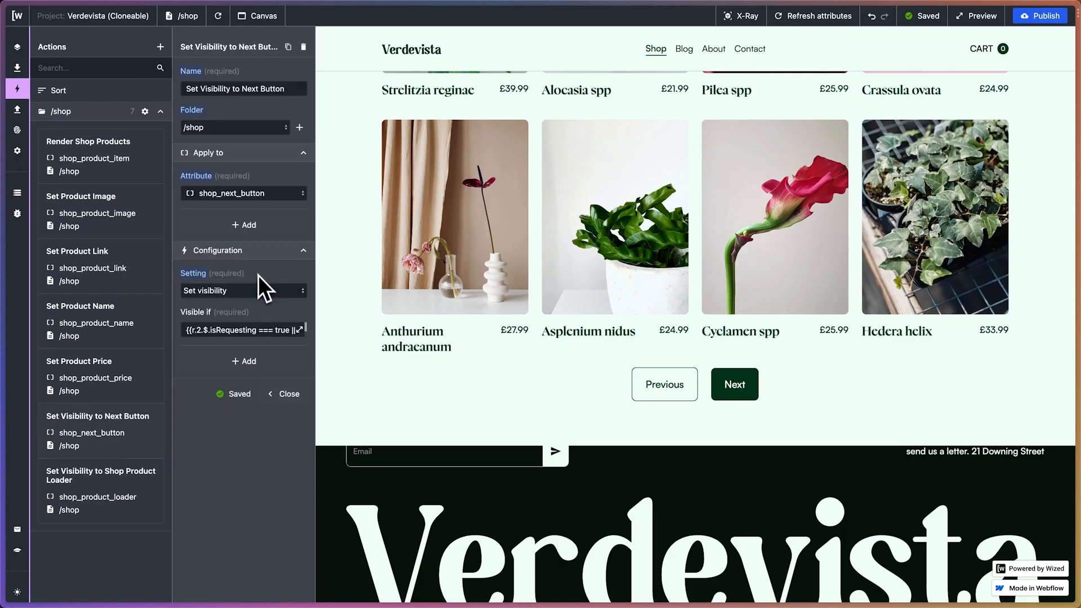
# - Replace the Next button action's visibility condition with v.nextItemsAvailable === true
pyautogui.click(300, 331)
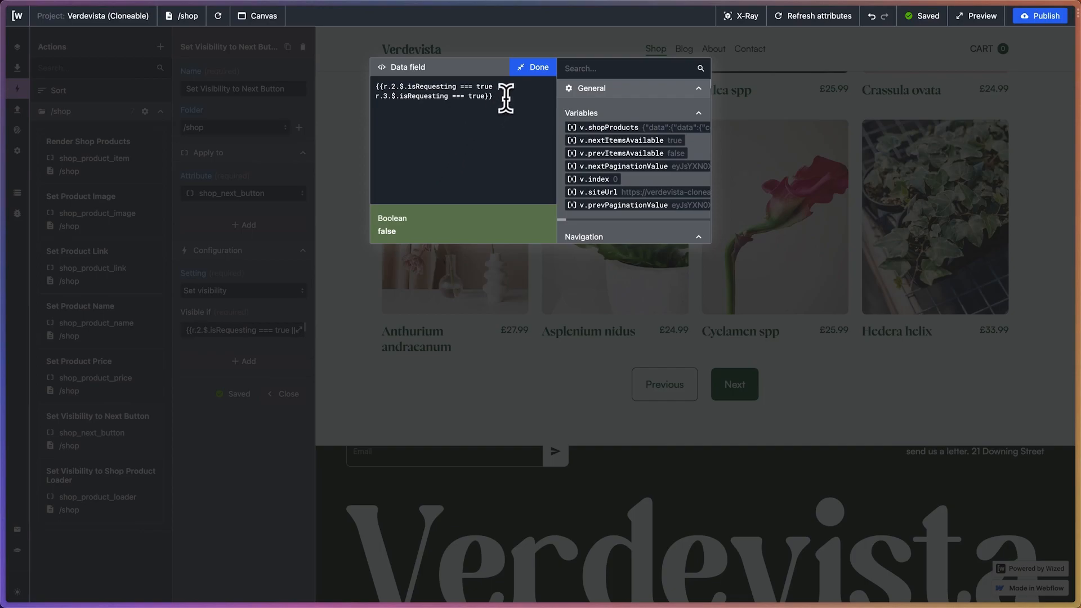
pyautogui.press('super+a')
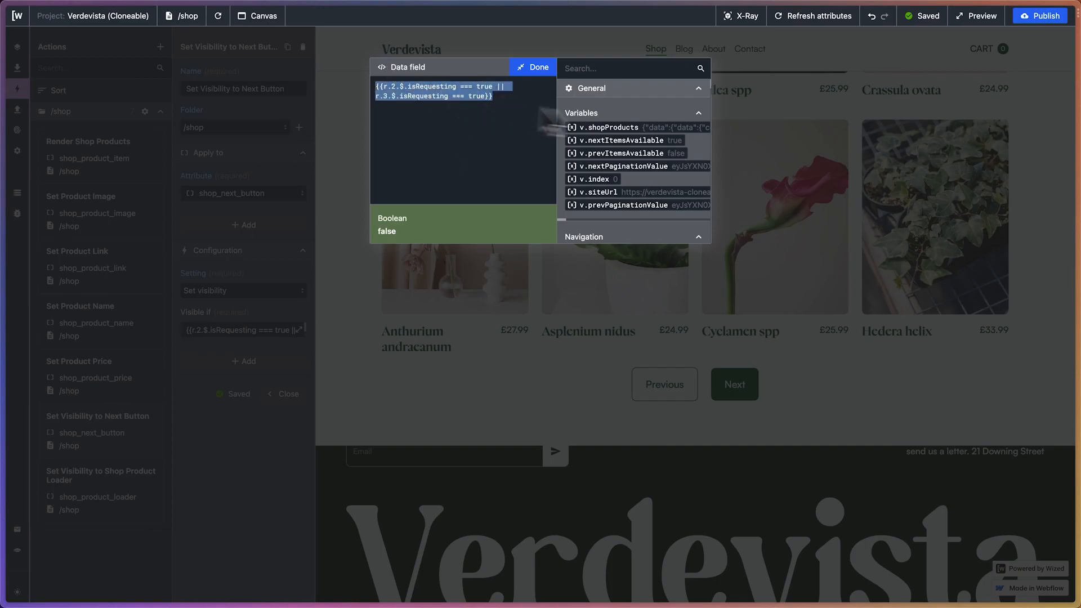
pyautogui.press('BackSpace')
pyautogui.scroll(-5, 657, 154)
pyautogui.scroll(-5, 647, 166)
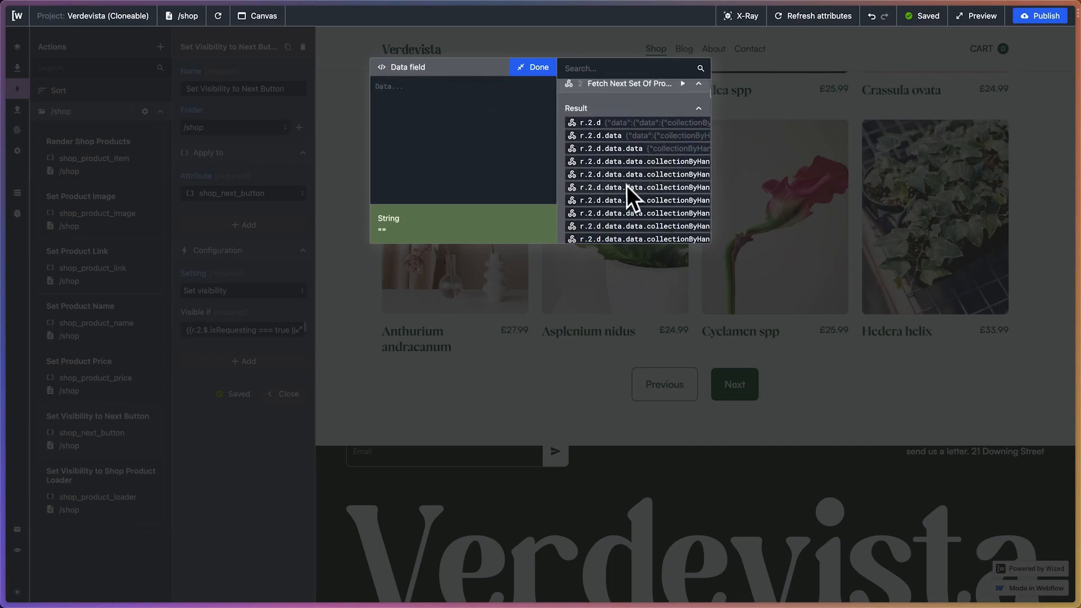
pyautogui.scroll(10, 624, 190)
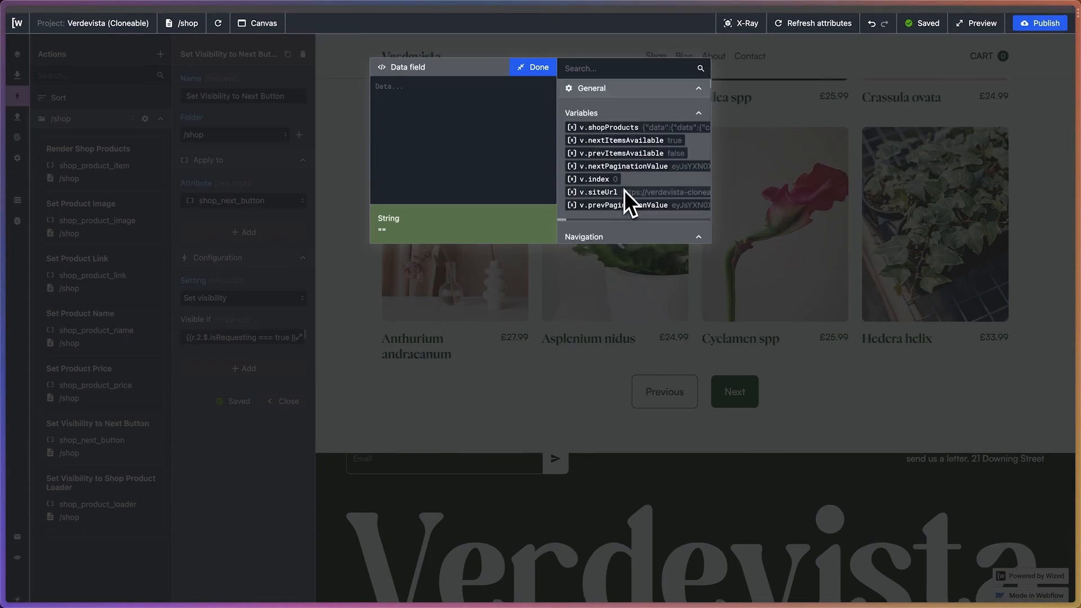
pyautogui.click(614, 142)
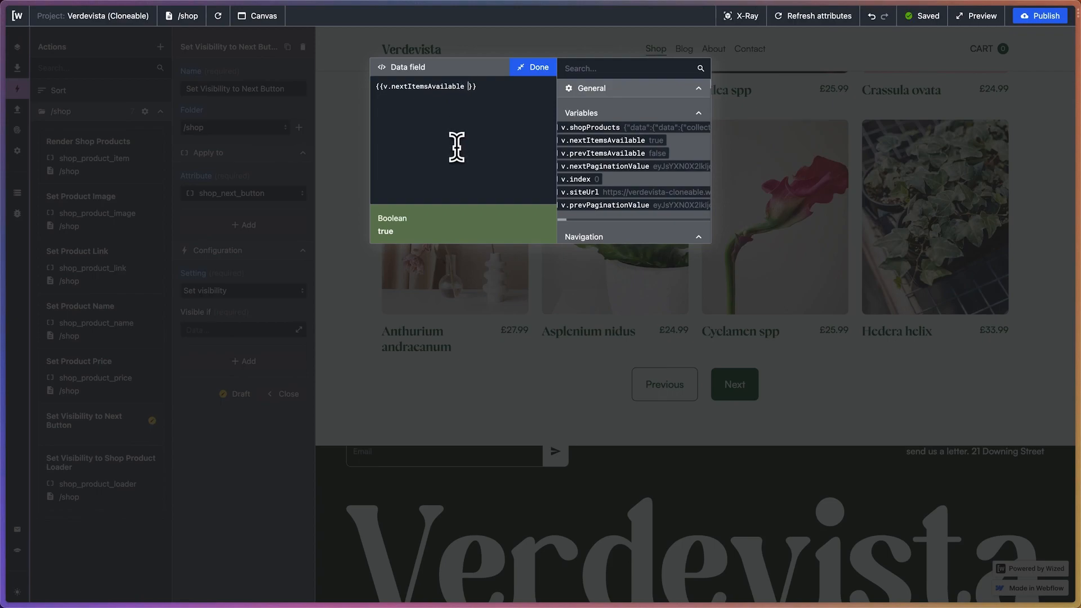
pyautogui.write('=== tru')
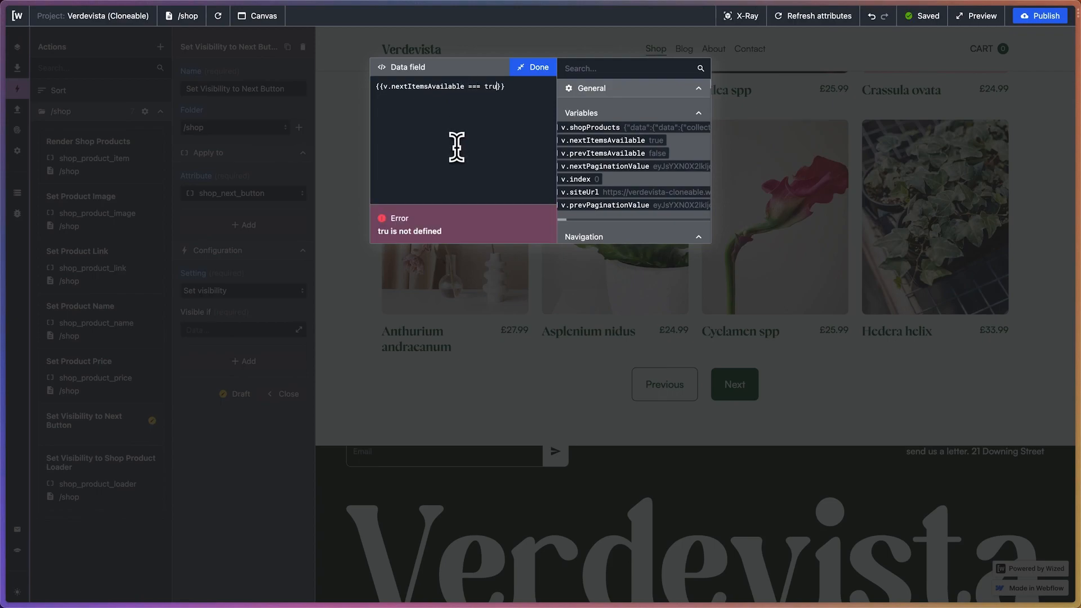
pyautogui.write('e')
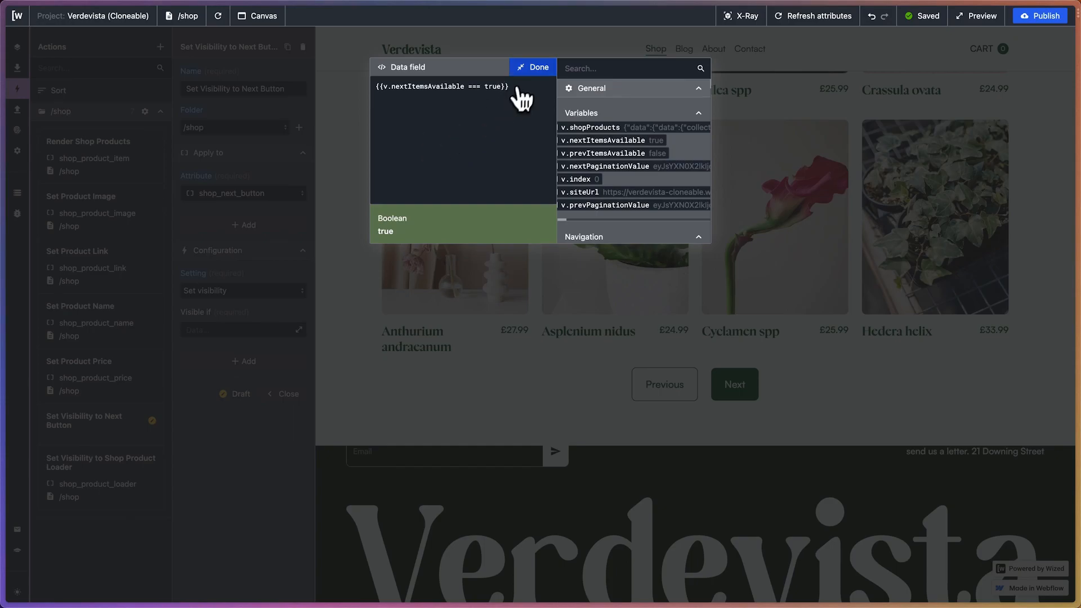
pyautogui.click(532, 68)
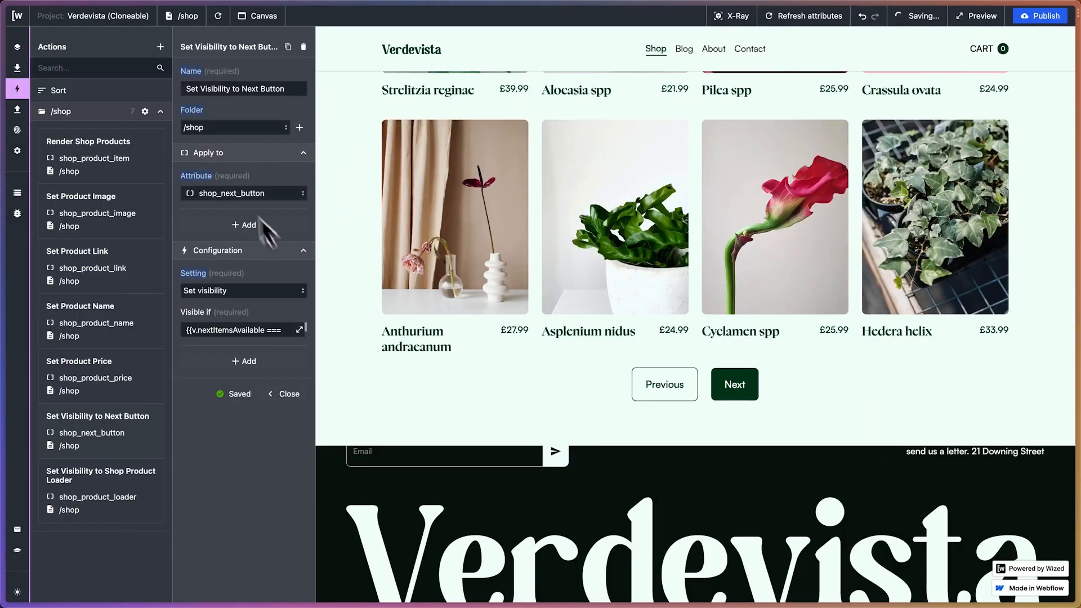
# - Duplicate the action as Set Visibility to Previous Button and set its visibility condition to v.prevItemsAvailable === true
pyautogui.click(287, 48)
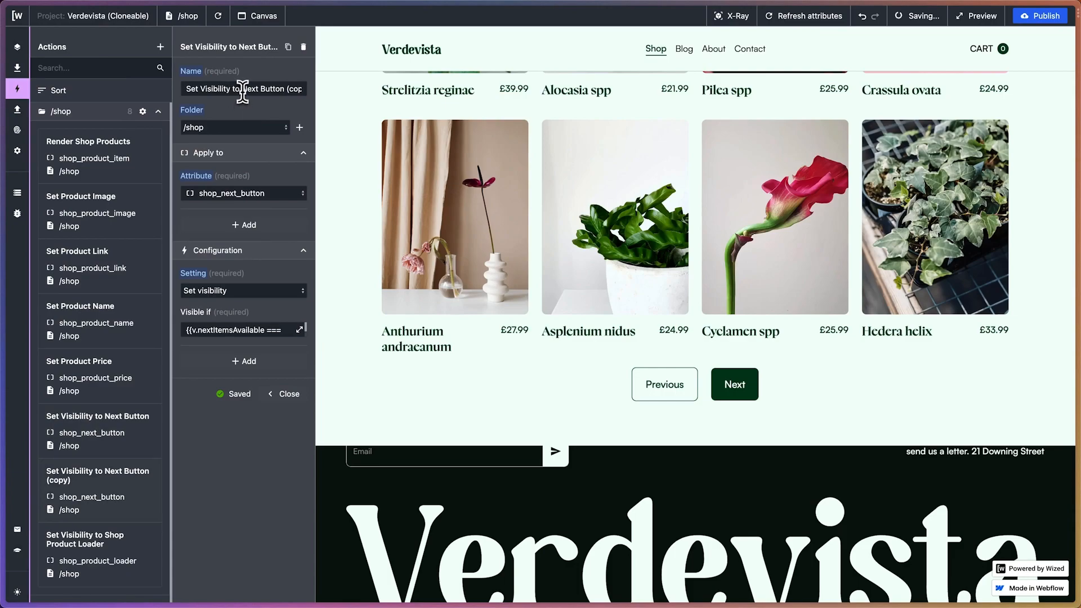
pyautogui.moveTo(243, 89); pyautogui.dragTo(258, 90)
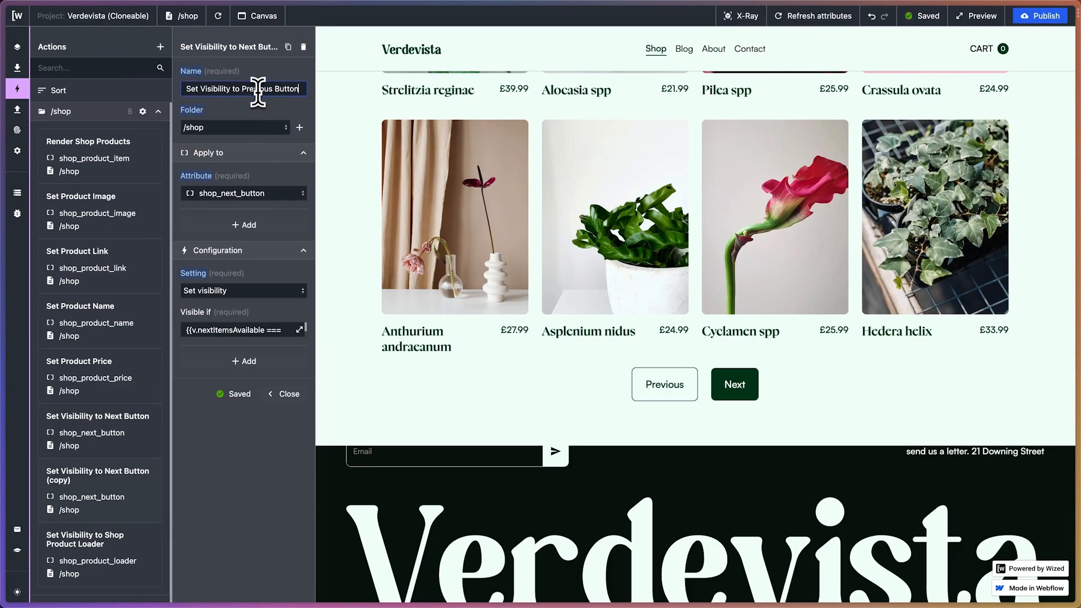
pyautogui.click(299, 329)
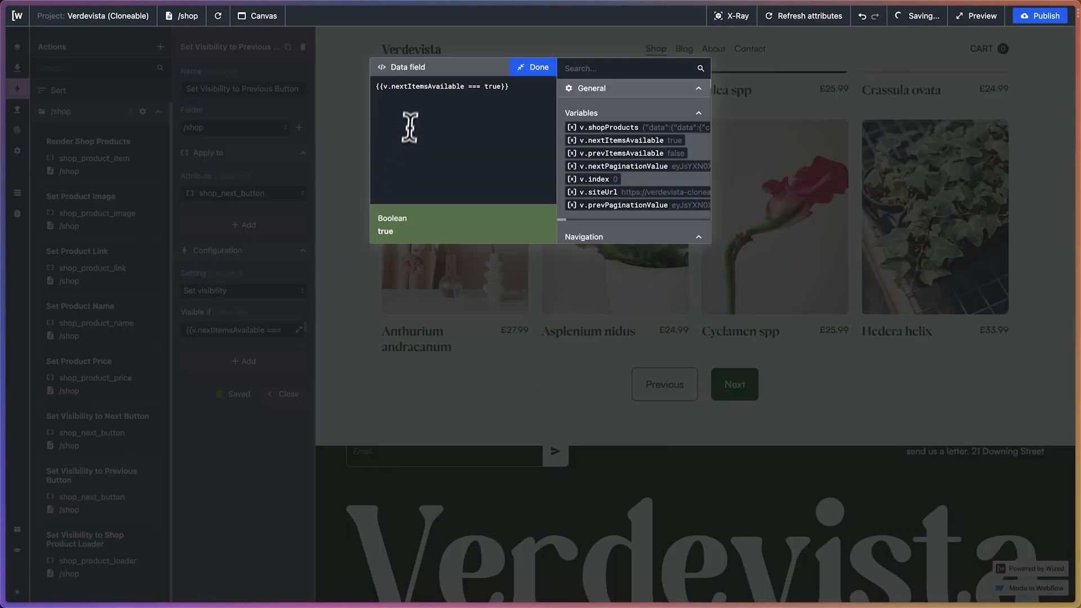
pyautogui.write('prev')
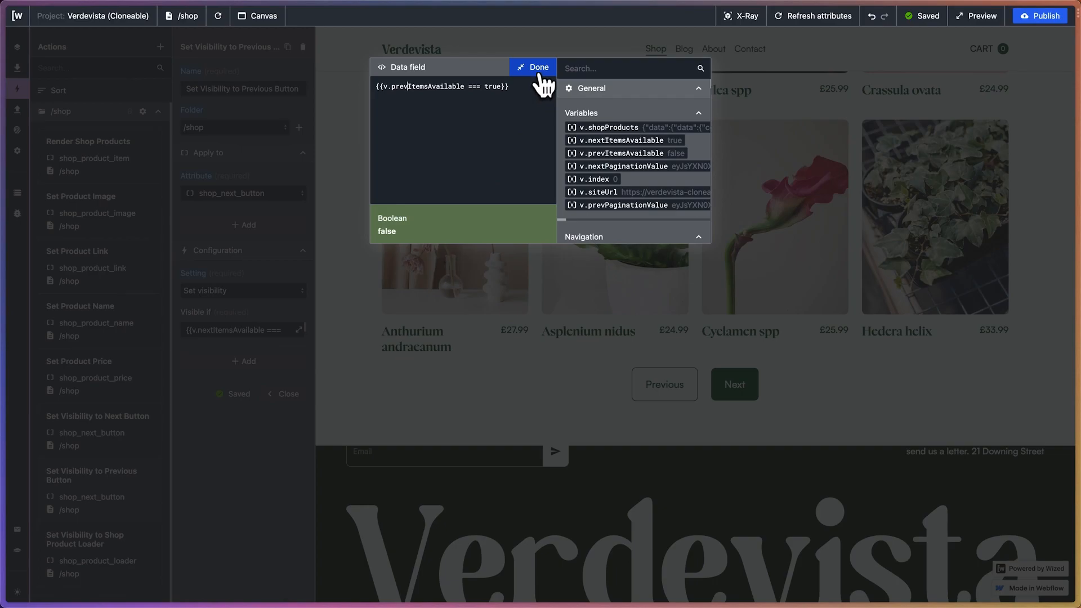
pyautogui.click(538, 68)
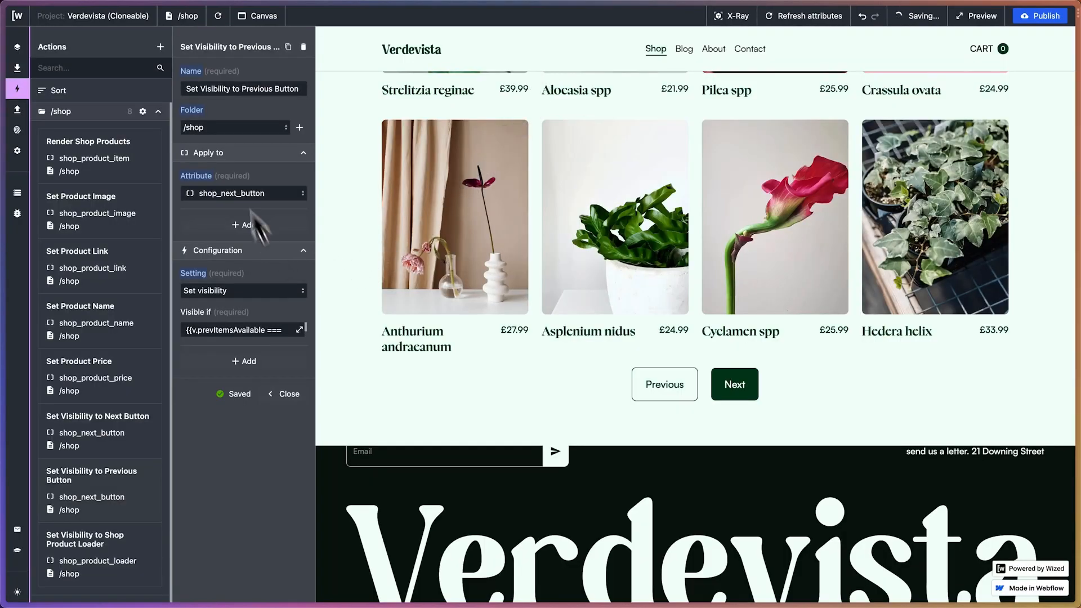
# - Add an On Click setting to the Next button action that performs the Fetch Next Set Of Products request
pyautogui.scroll(-2, 124, 337)
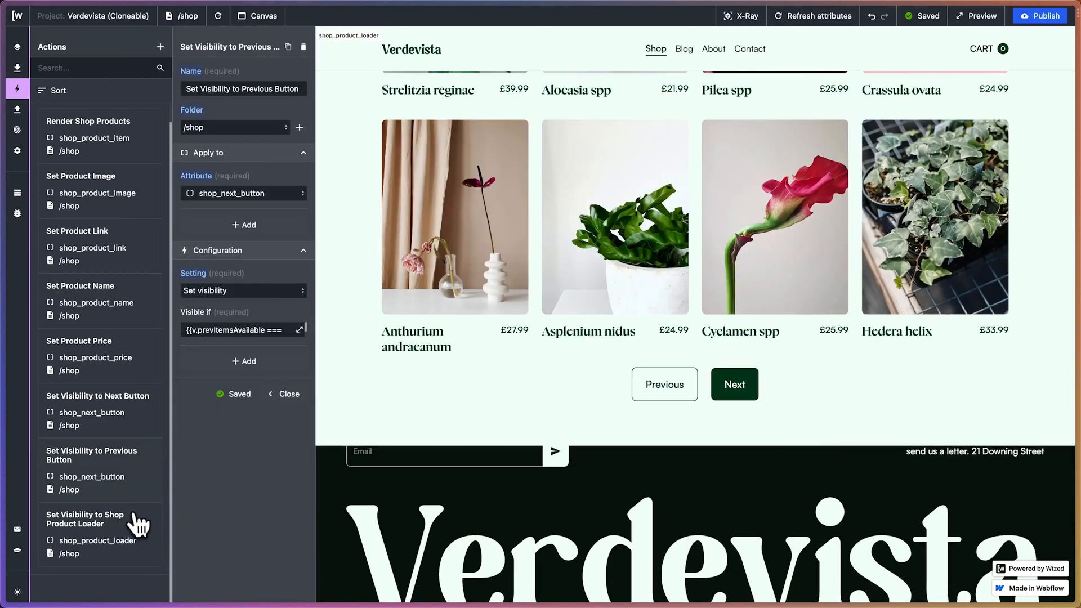
pyautogui.click(152, 414)
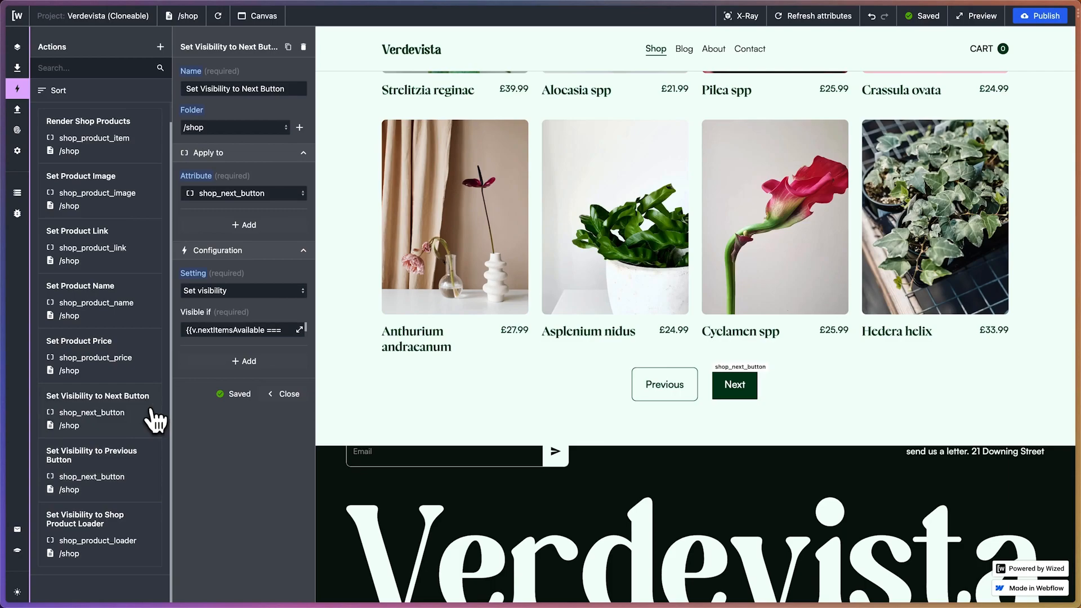
pyautogui.click(248, 362)
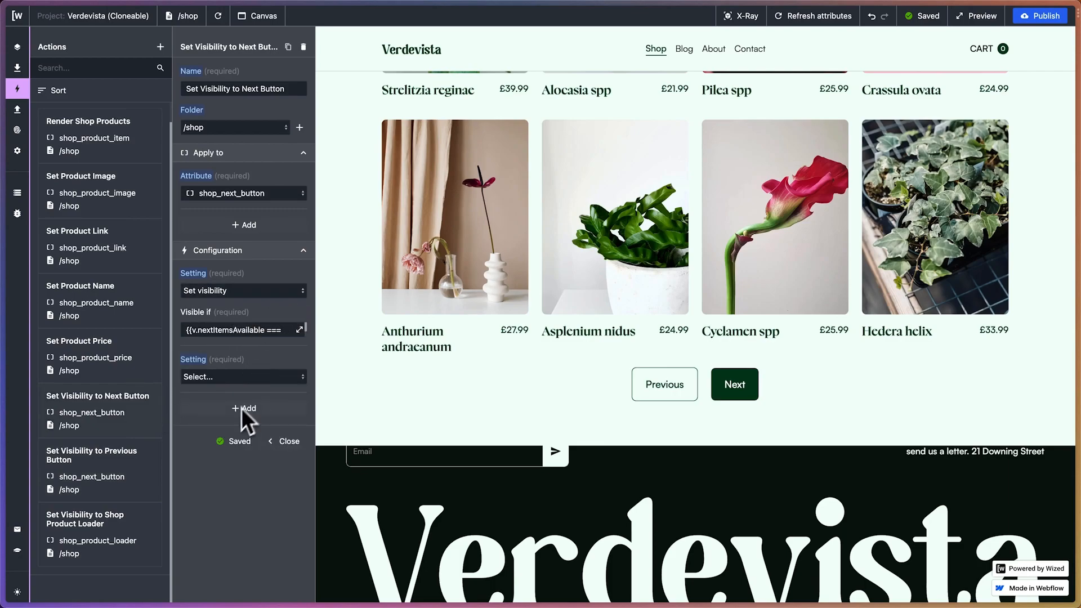
pyautogui.click(228, 379)
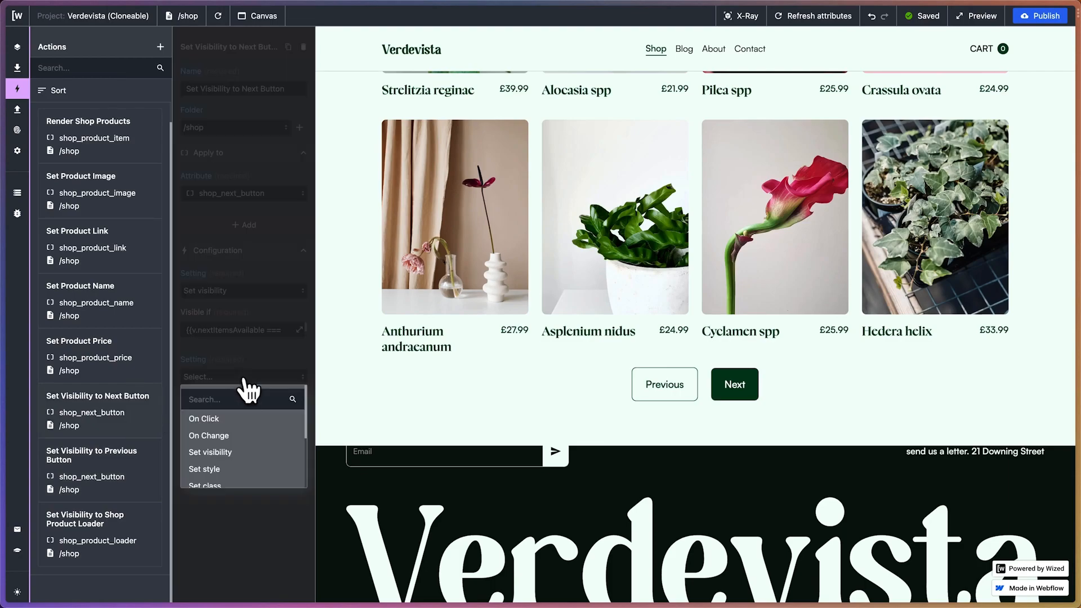
pyautogui.click(232, 419)
pyautogui.click(272, 417)
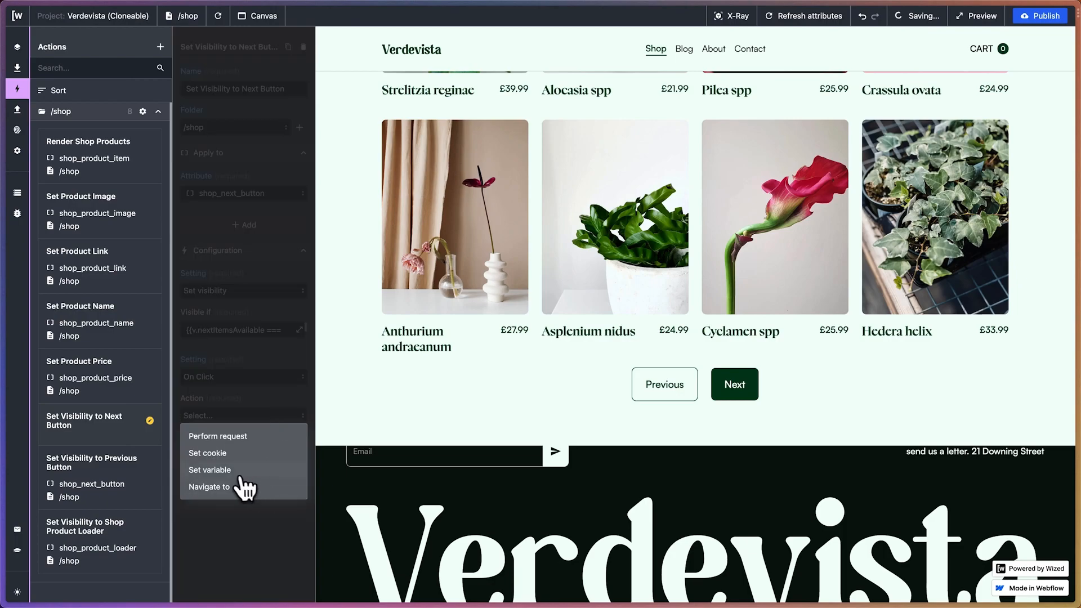
pyautogui.click(243, 437)
pyautogui.click(287, 474)
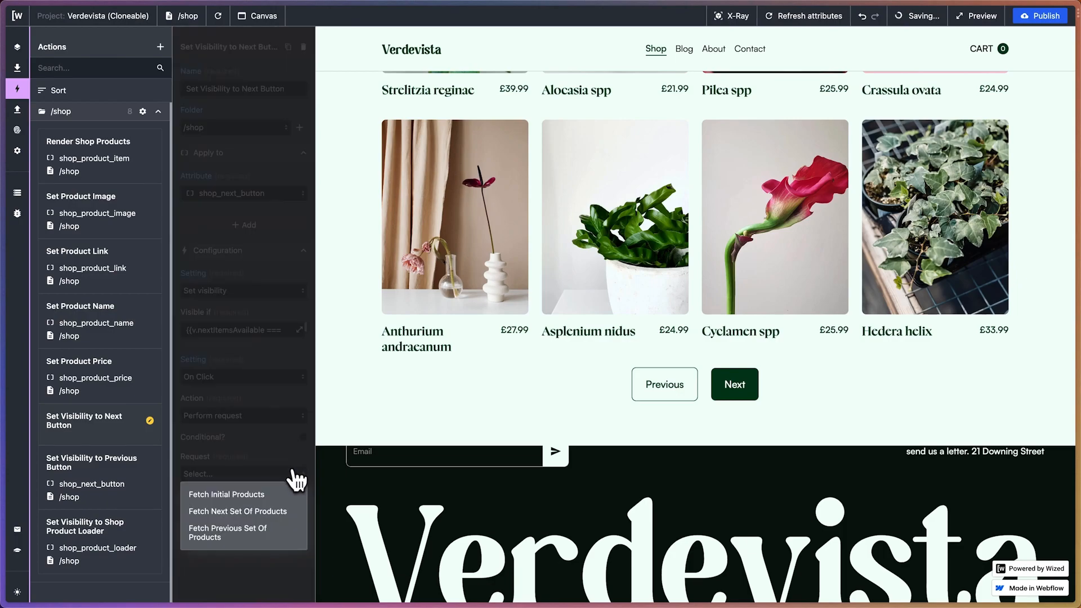
pyautogui.click(278, 516)
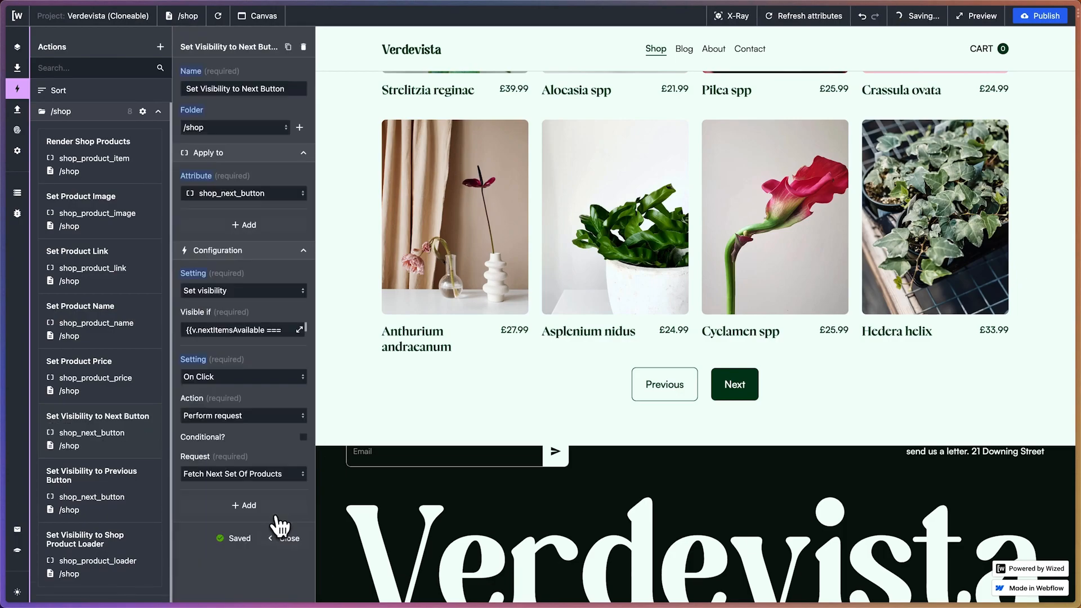
# - Add an On Click setting to the Previous button action that performs the Fetch Previous Set Of Products request
pyautogui.scroll(-1, 133, 471)
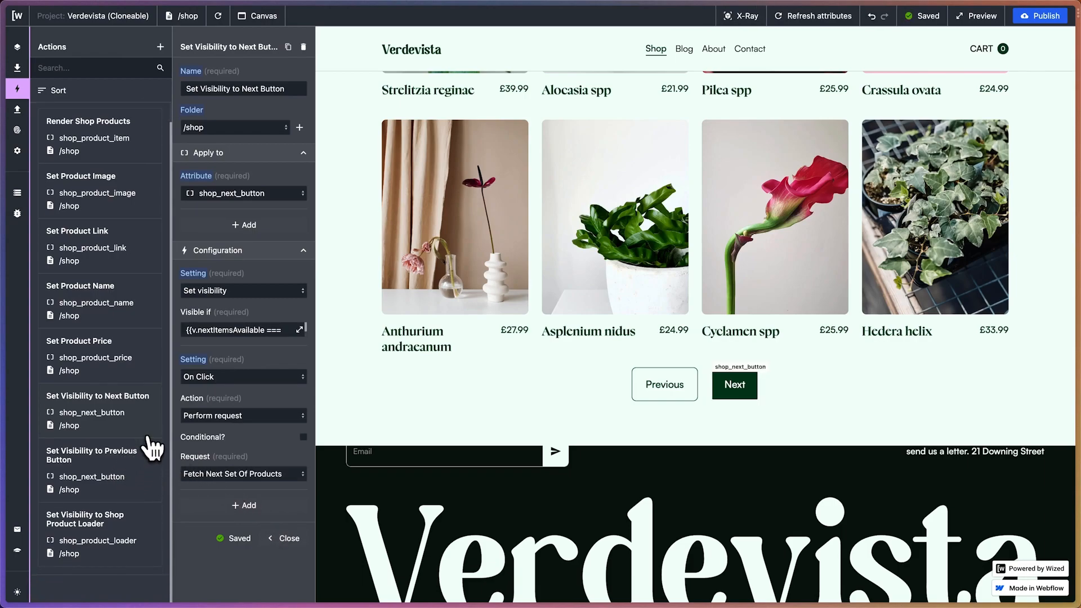
pyautogui.click(134, 454)
pyautogui.click(244, 360)
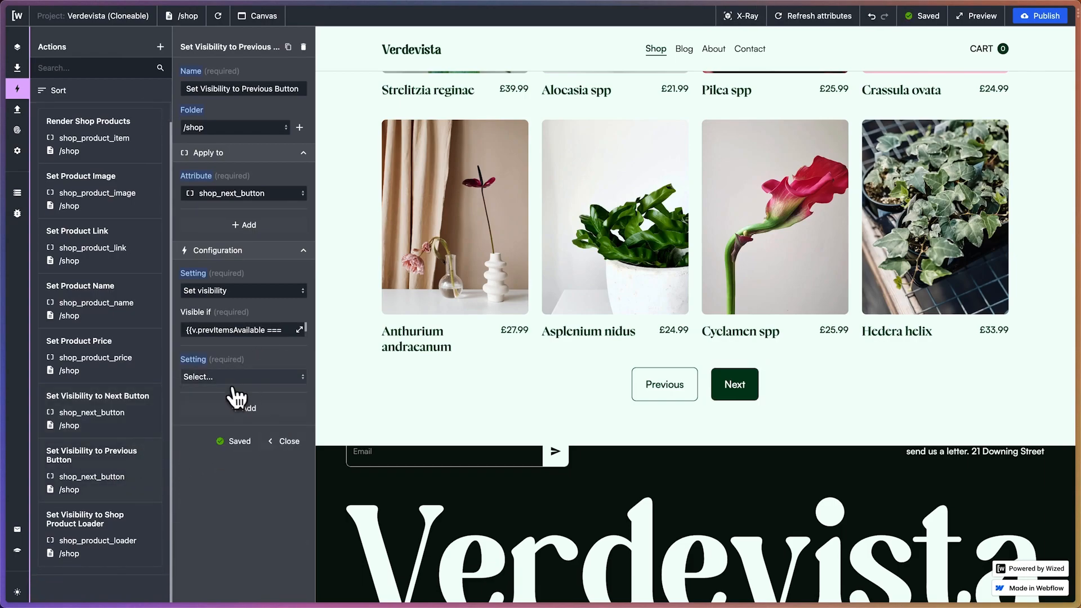
pyautogui.click(232, 376)
pyautogui.click(224, 420)
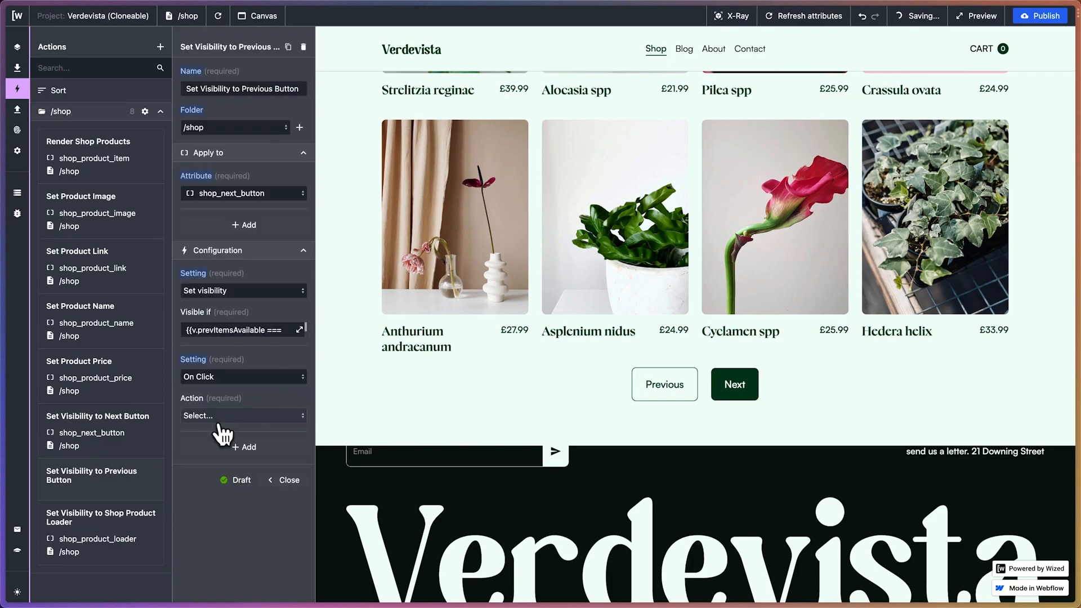
pyautogui.click(239, 416)
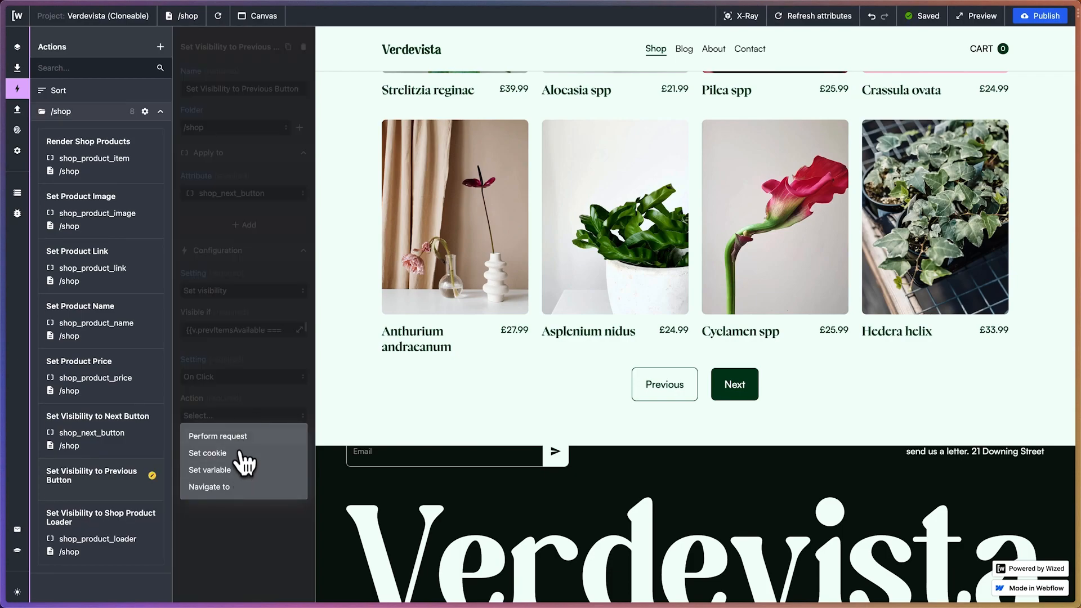
pyautogui.click(241, 437)
pyautogui.click(241, 474)
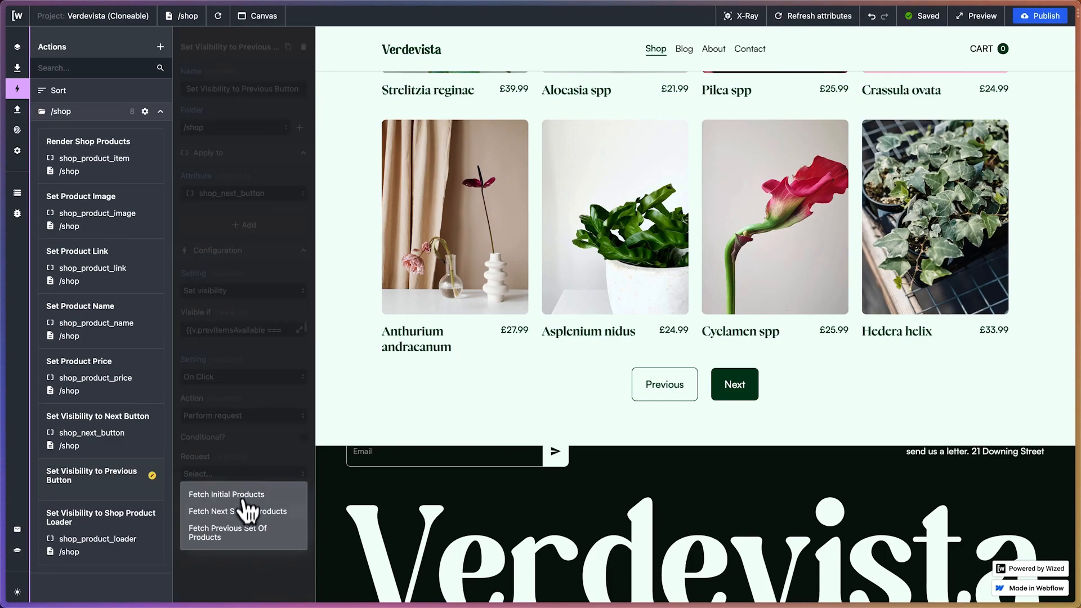
pyautogui.click(246, 534)
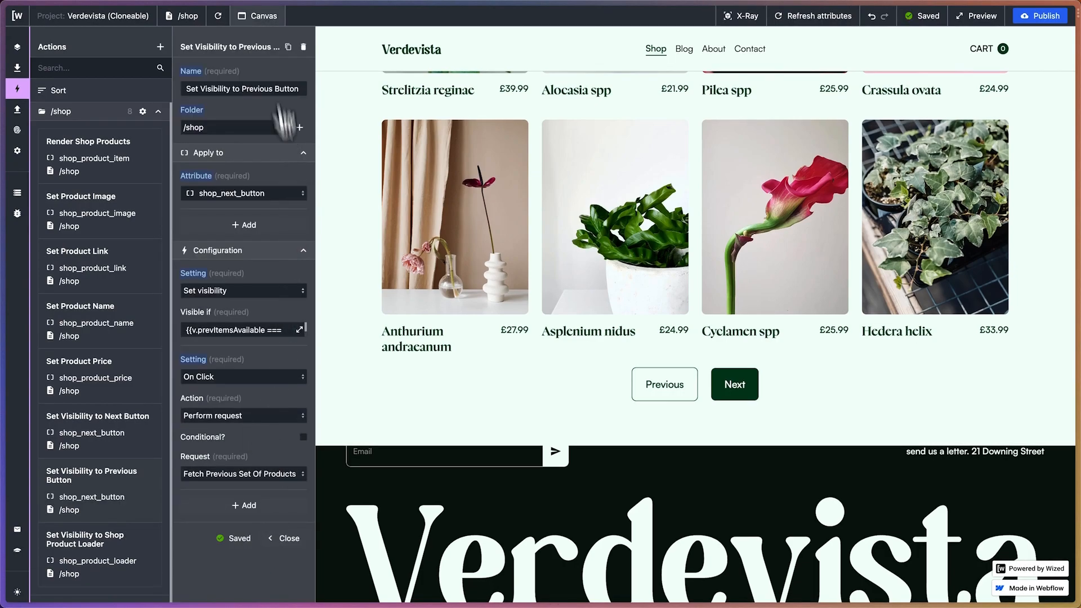
# - Reload the shop page and check which pagination buttons show below the product grid
pyautogui.click(224, 16)
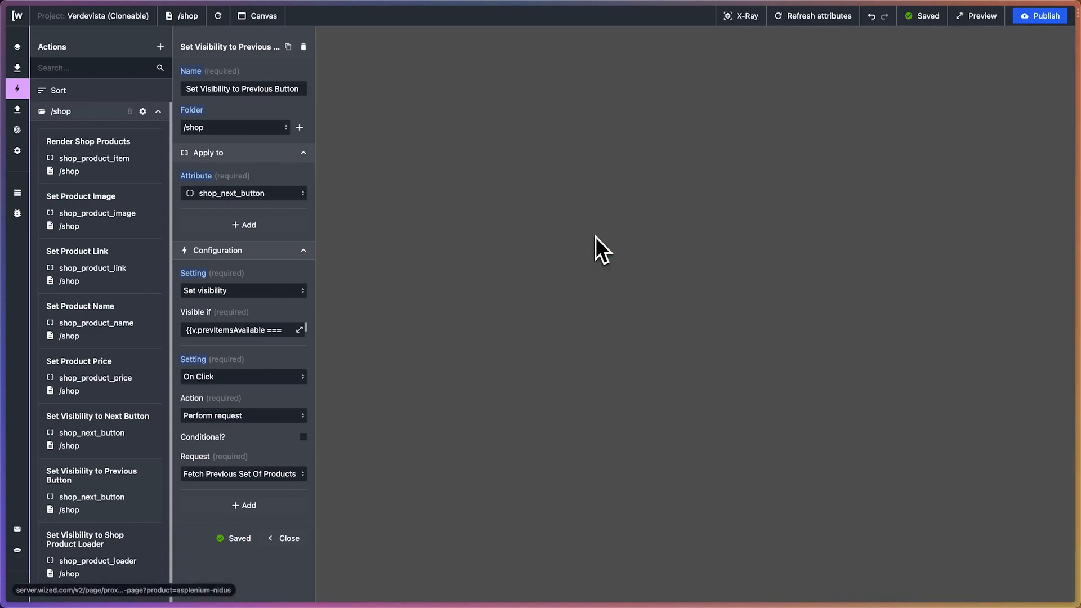
pyautogui.scroll(-5, 596, 237)
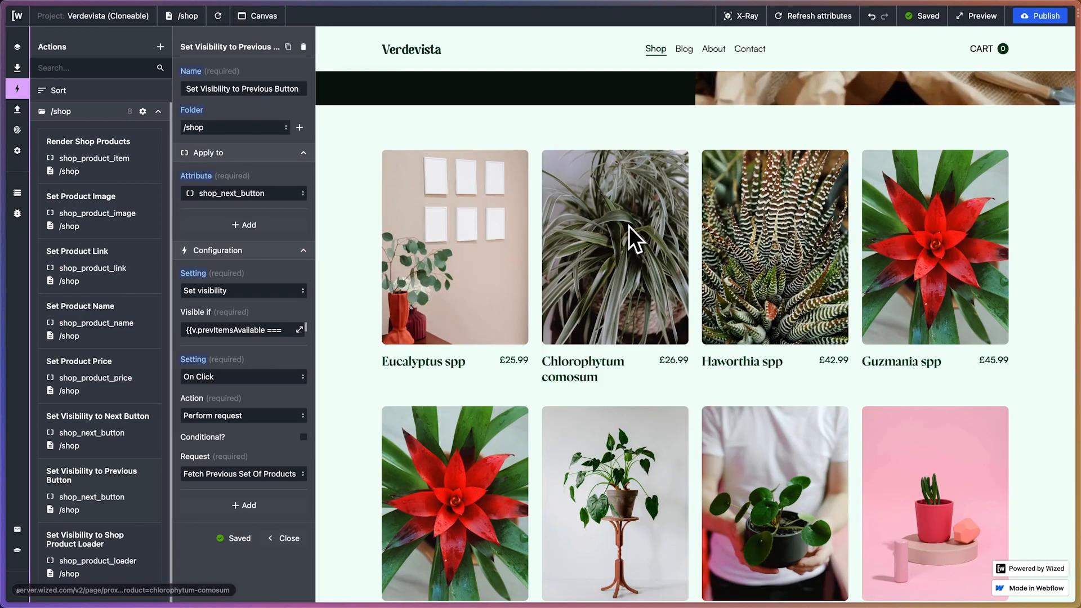
pyautogui.scroll(-3, 629, 227)
pyautogui.scroll(-8, 627, 225)
pyautogui.scroll(3, 625, 225)
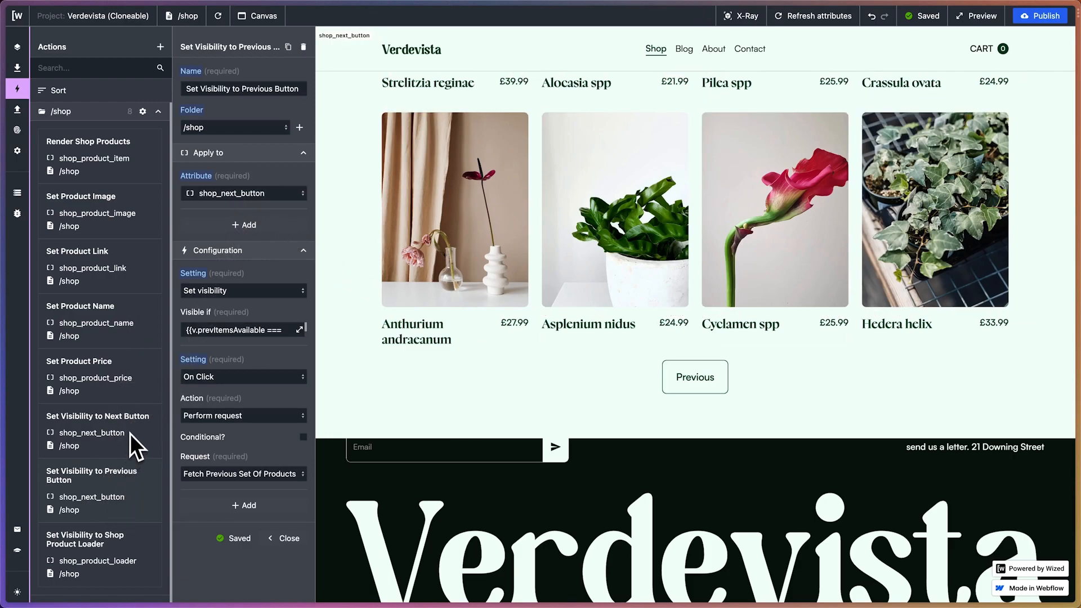
# - Apply the Set Visibility to Previous Button action to the shop_previous_button attribute
pyautogui.click(236, 195)
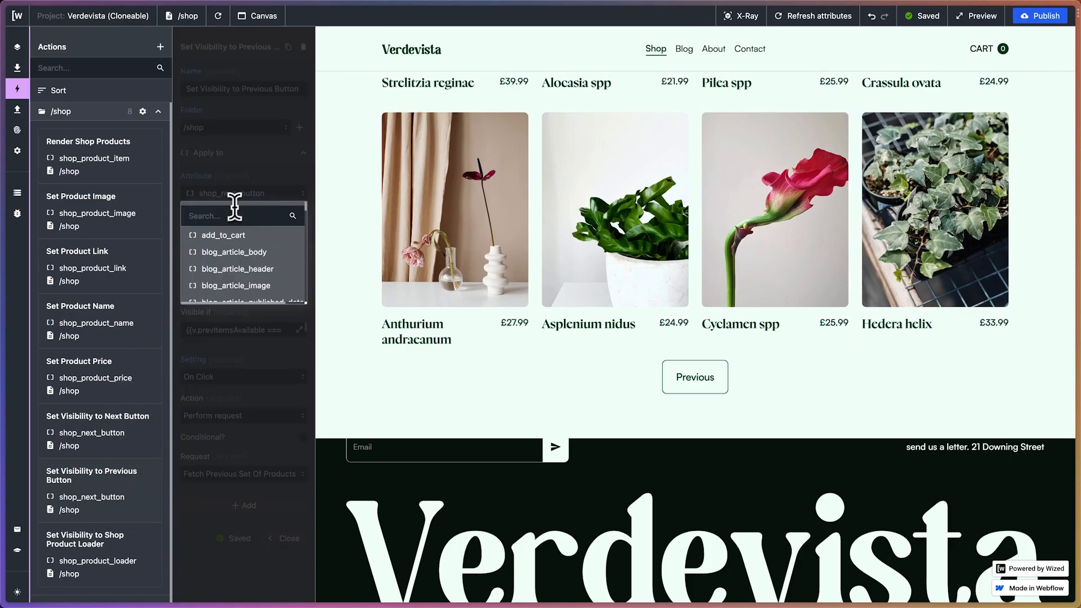
pyautogui.write('shop_')
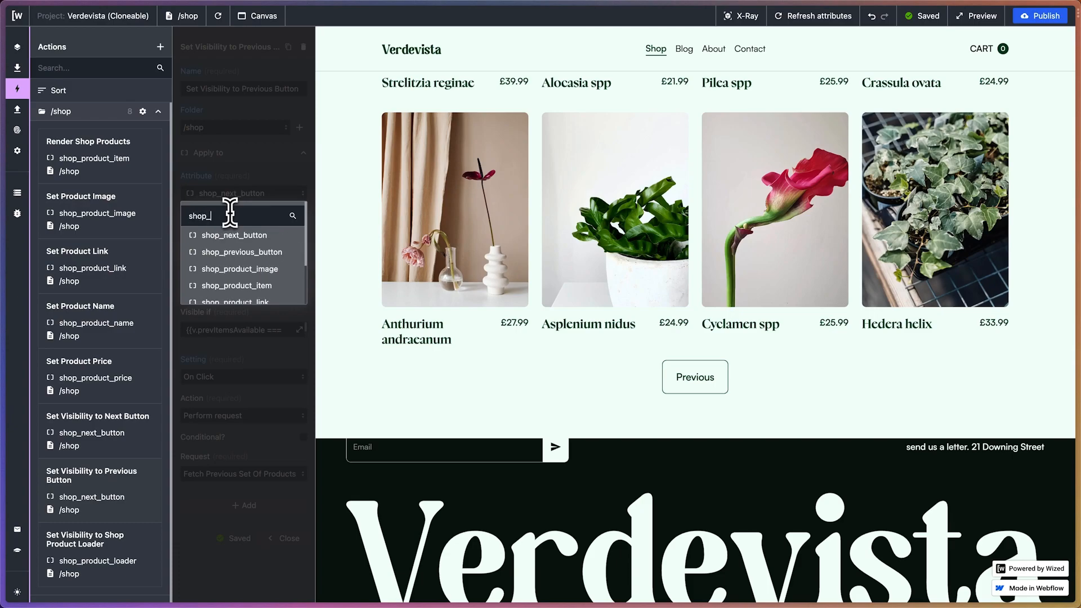
pyautogui.click(256, 252)
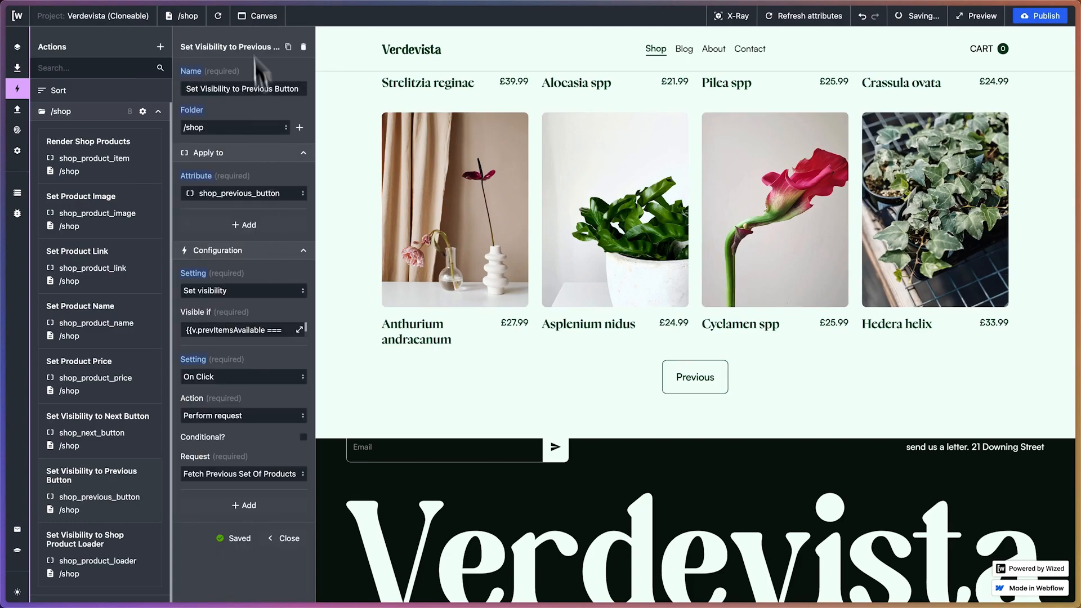
# - Reload the shop page and test the Next button below the product grid
pyautogui.click(220, 16)
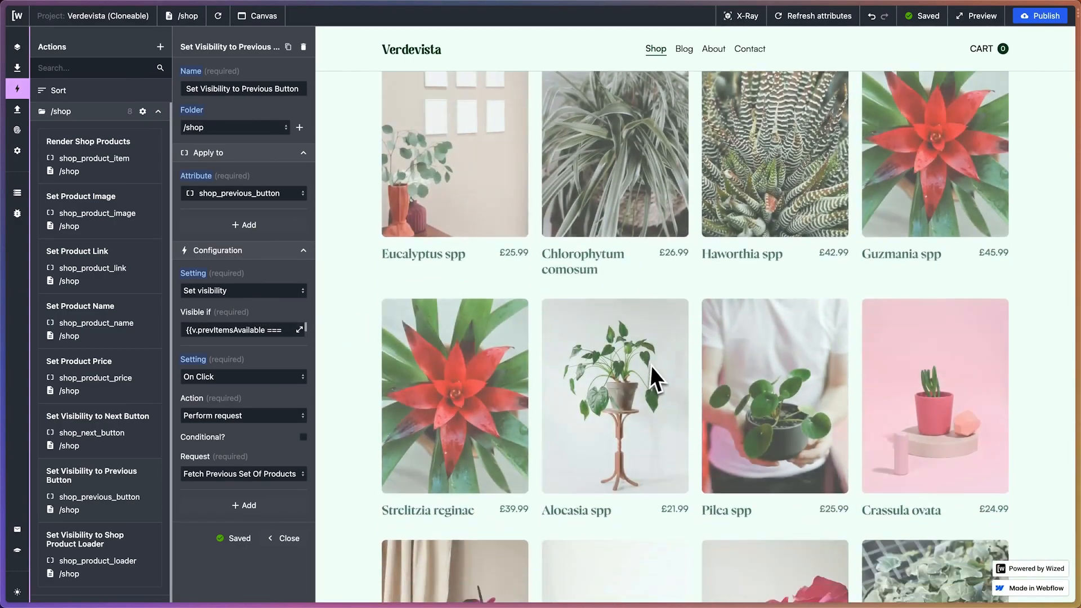
pyautogui.scroll(-8, 652, 366)
pyautogui.click(699, 386)
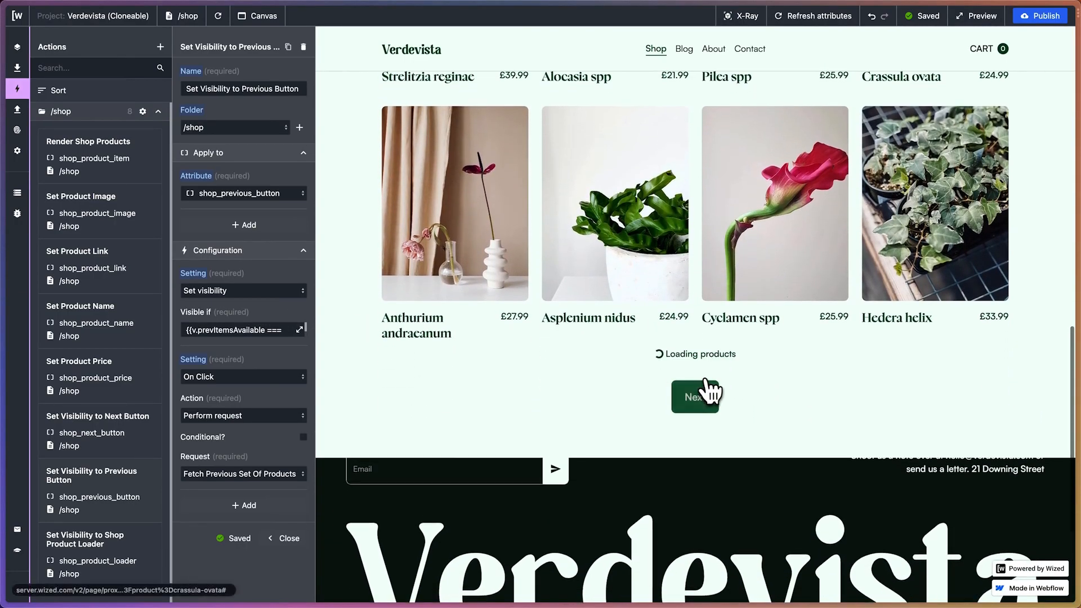
pyautogui.scroll(1, 706, 381)
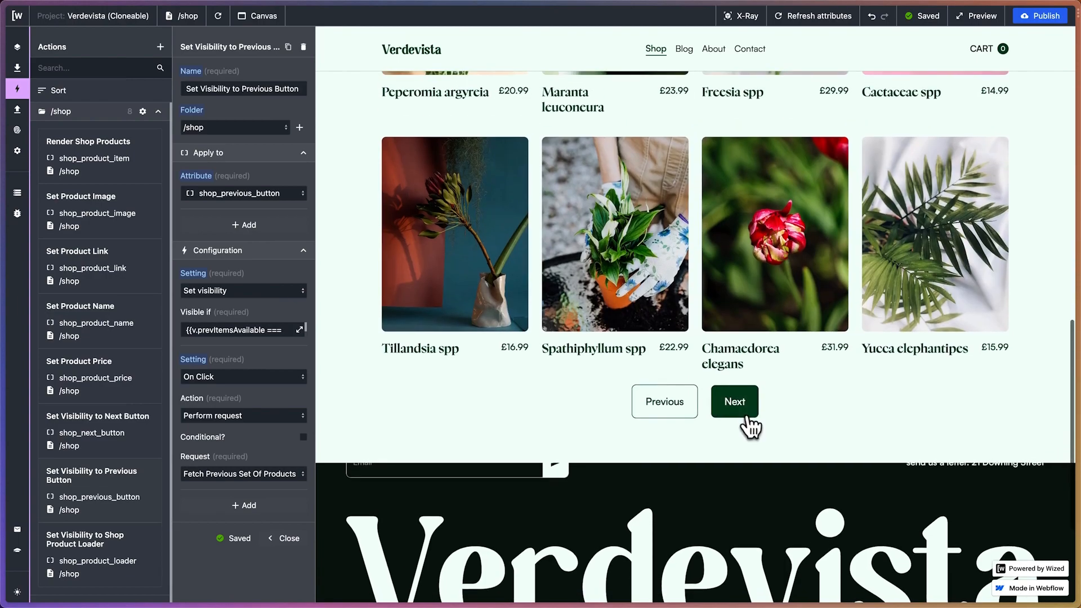
# - Page forward through the shop products with the Next button until the last set of products
pyautogui.click(746, 420)
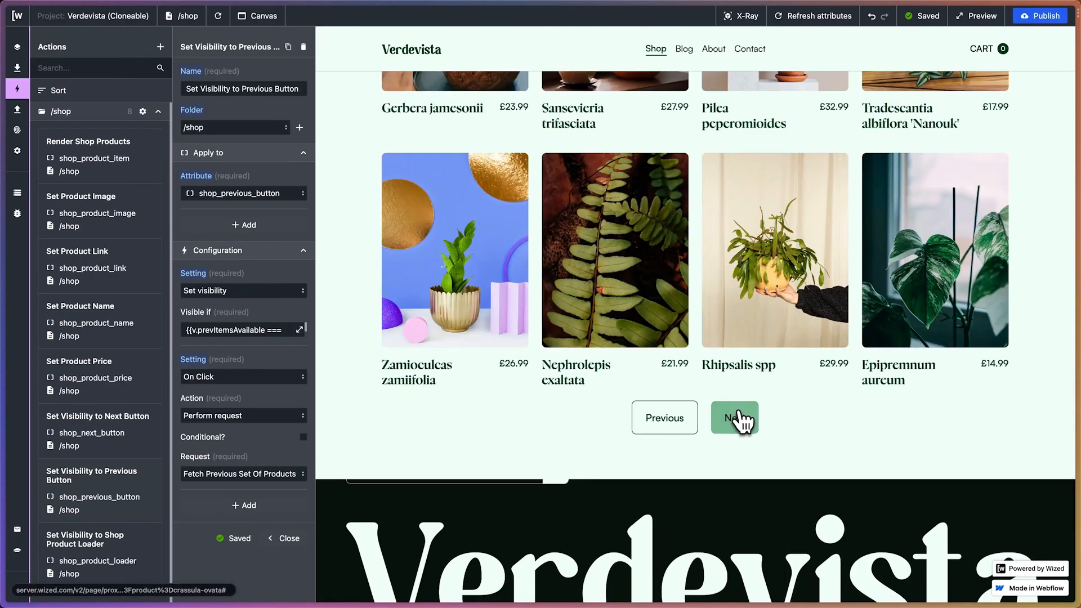
pyautogui.click(742, 419)
pyautogui.scroll(4, 744, 422)
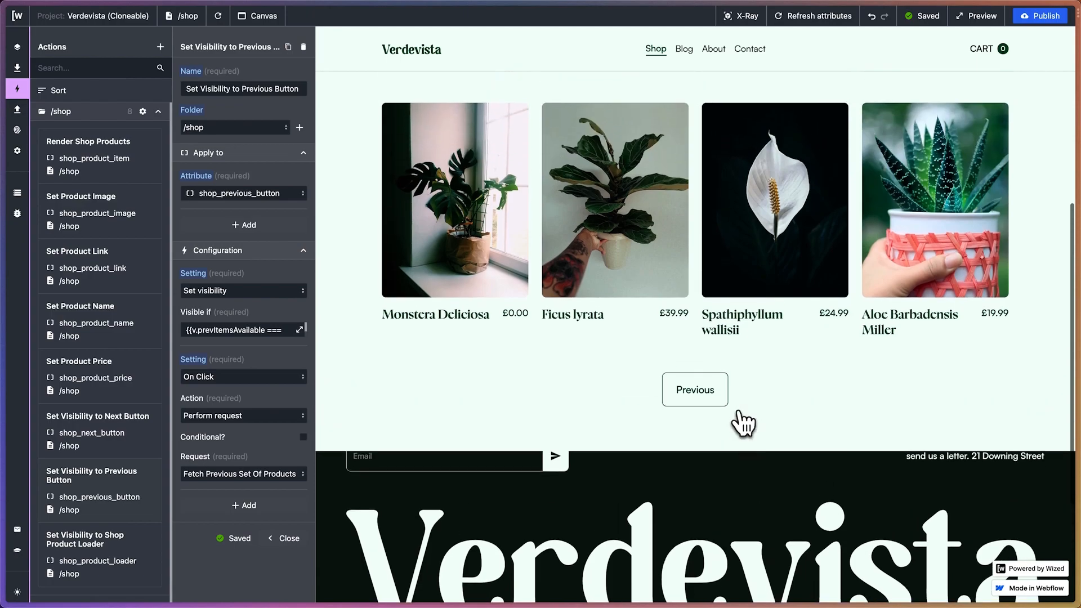
# - Test the Previous button by paging back to the first set of products, and check the product grid up to the page header
pyautogui.click(710, 397)
pyautogui.scroll(-2, 704, 411)
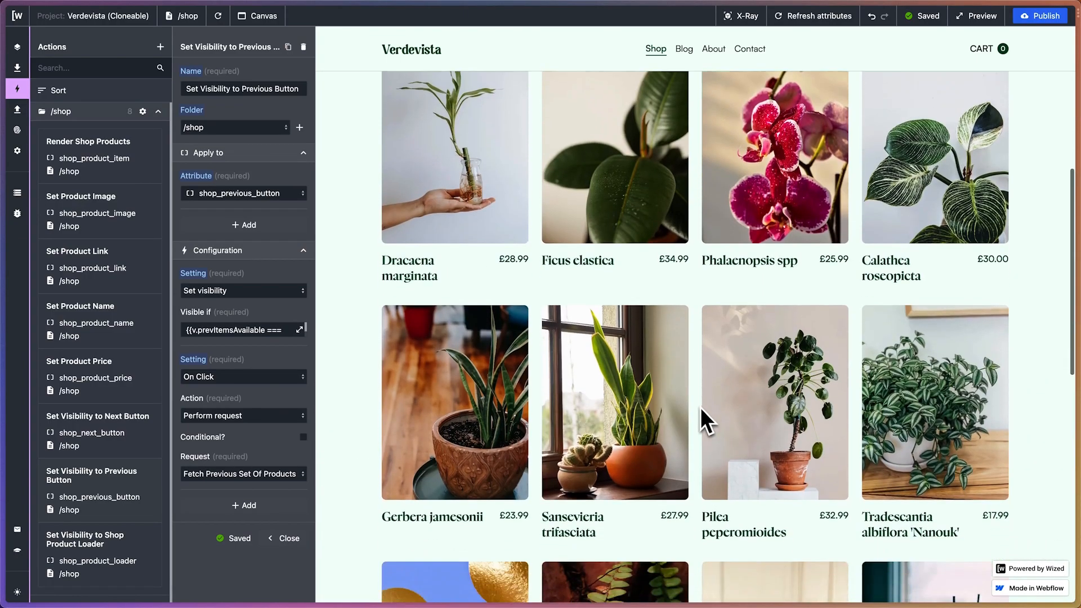
pyautogui.scroll(-5, 700, 411)
pyautogui.click(687, 416)
pyautogui.click(679, 396)
pyautogui.scroll(3, 683, 409)
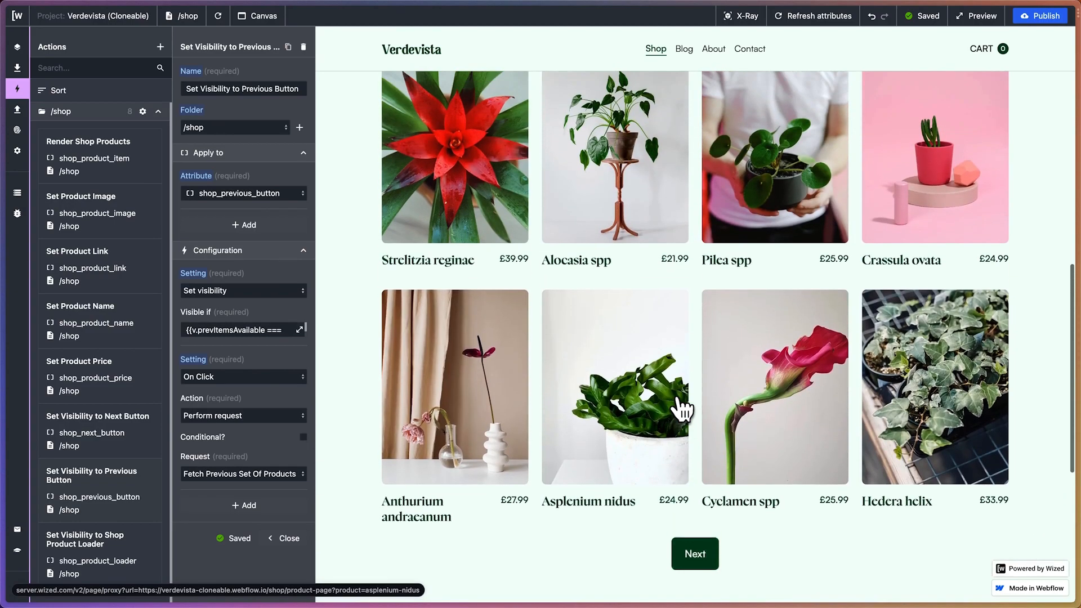
pyautogui.scroll(10, 683, 410)
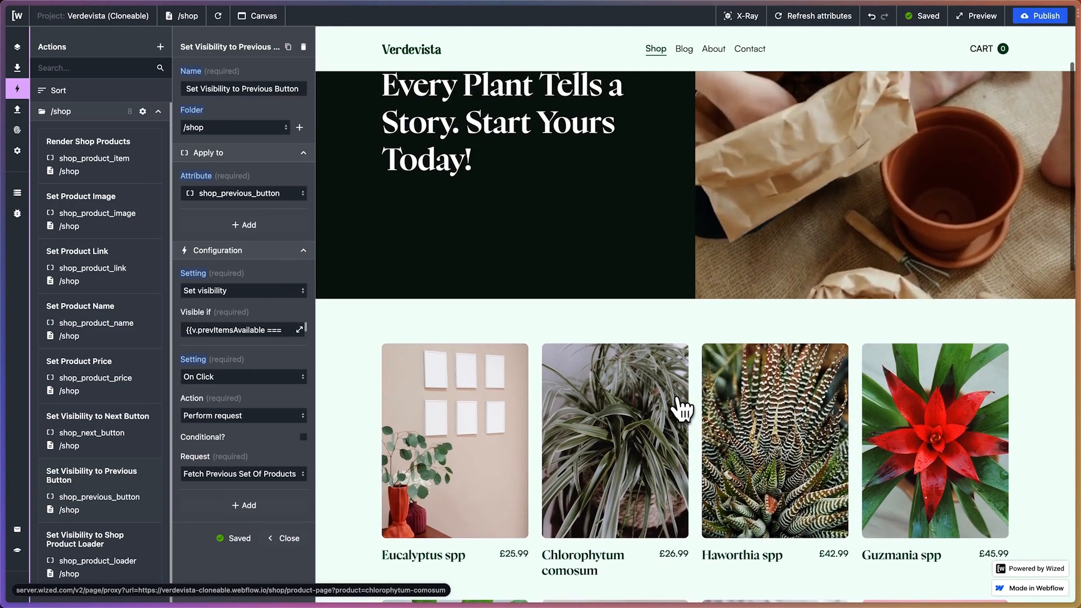
pyautogui.scroll(3, 683, 410)
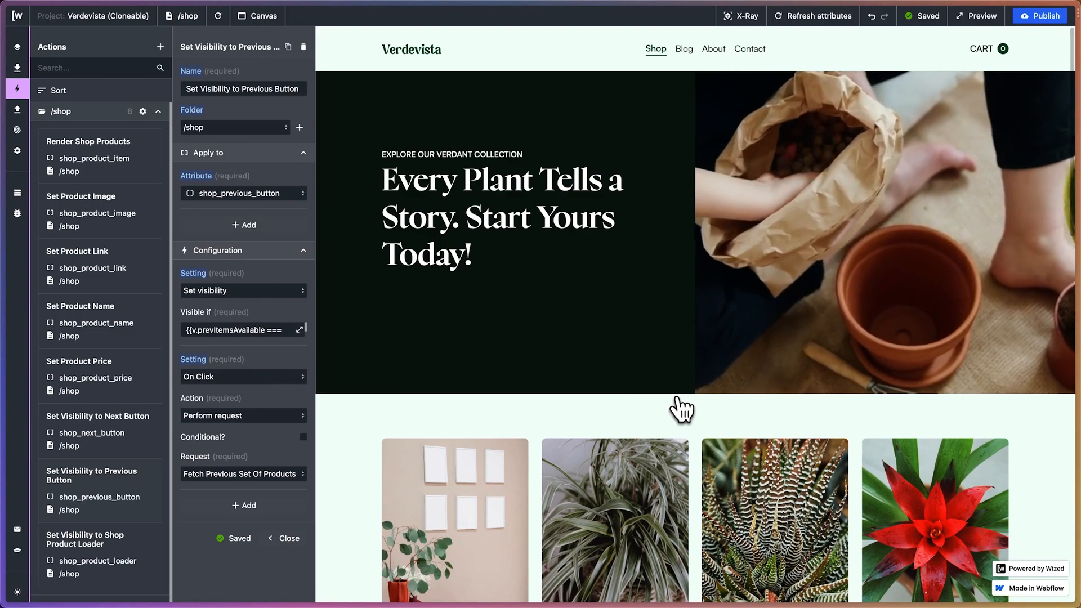